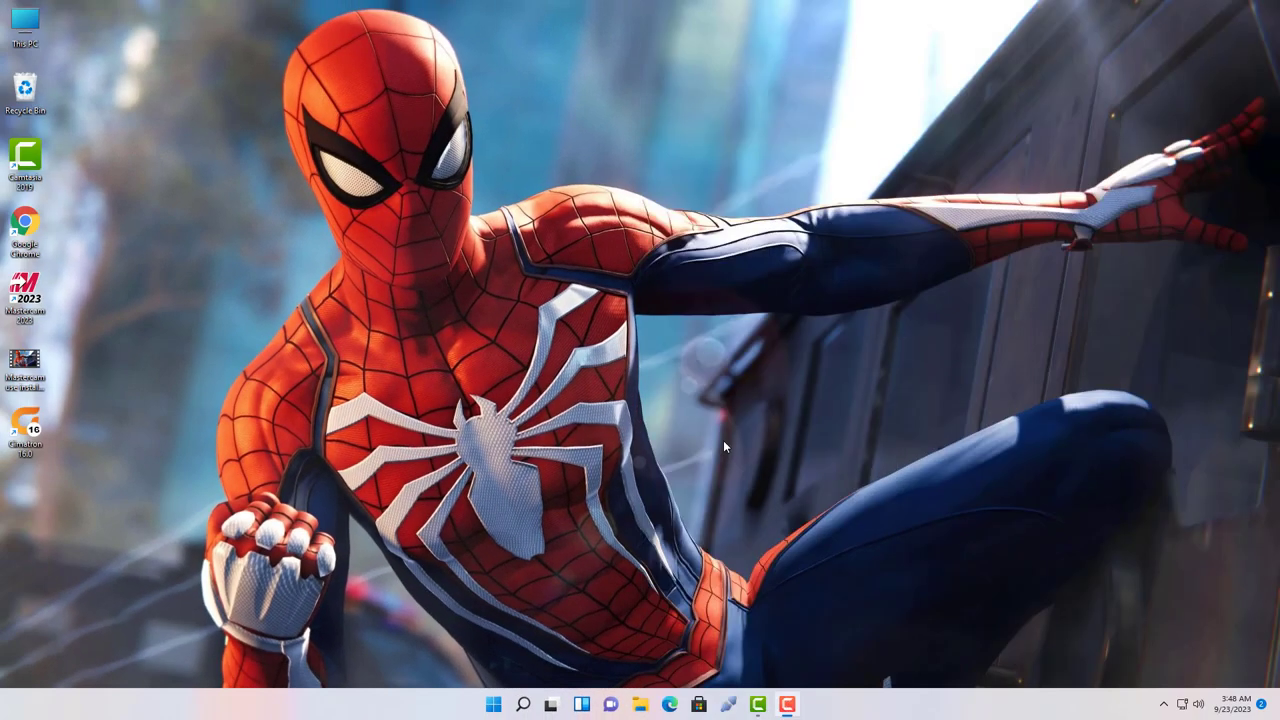
Step: Check the PC's system specifications, highlighting the Windows 11 Pro edition, then close them
{"action": "right_click", "coordinate": [33, 29]}
{"action": "left_click", "coordinate": [121, 176]}
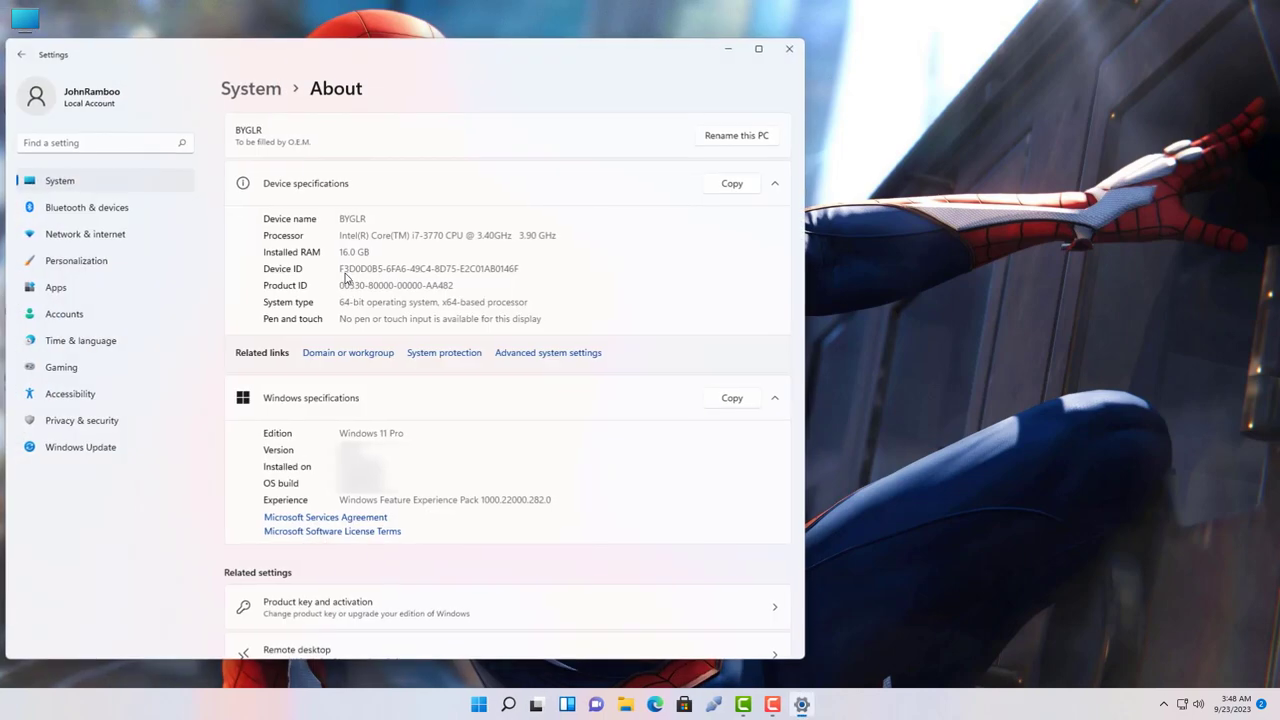
{"action": "left_click_drag", "start_coordinate": [405, 437], "coordinate": [333, 435]}
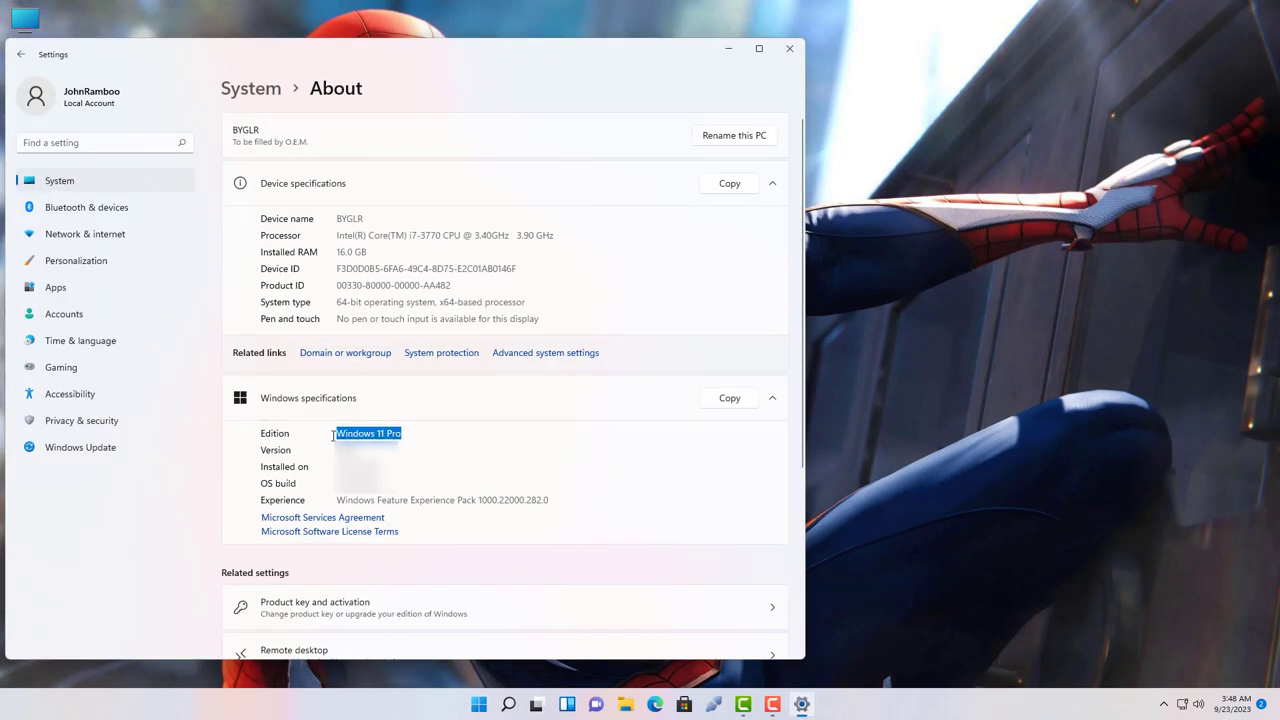
{"action": "left_click", "coordinate": [789, 48]}
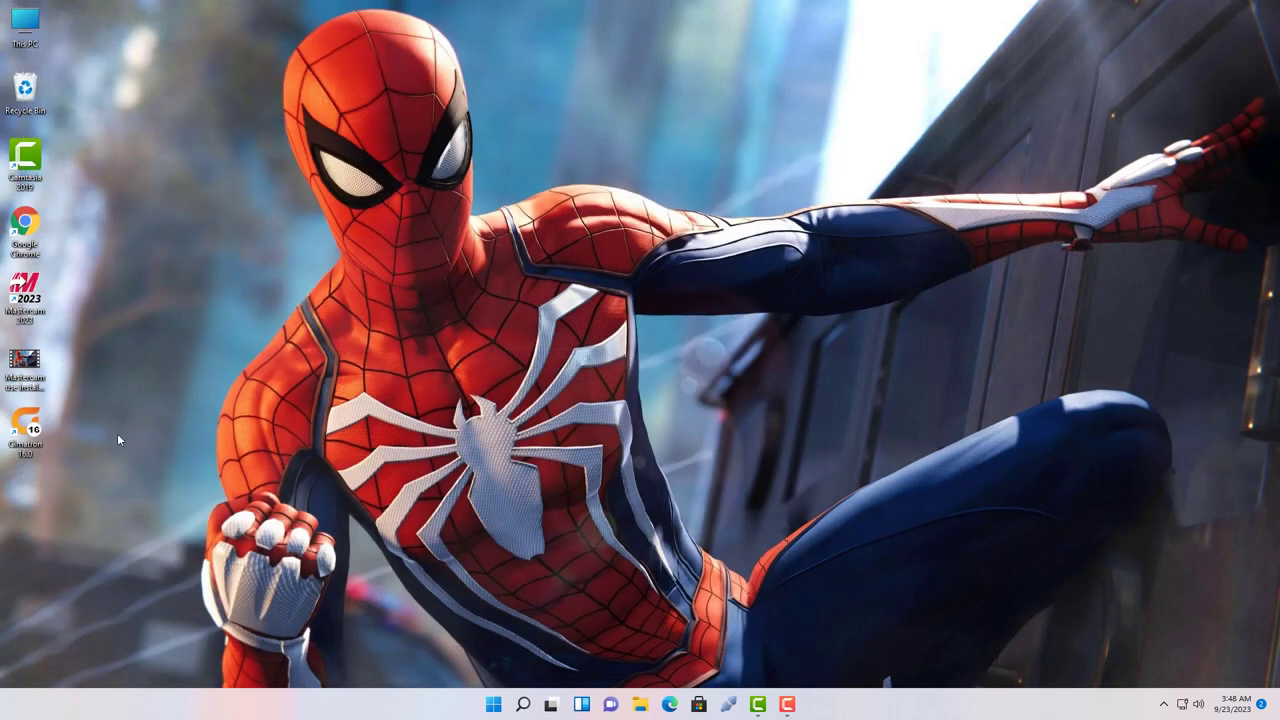
Step: Launch Cimatron 16.0 from its desktop shortcut's context menu
{"action": "right_click", "coordinate": [40, 428]}
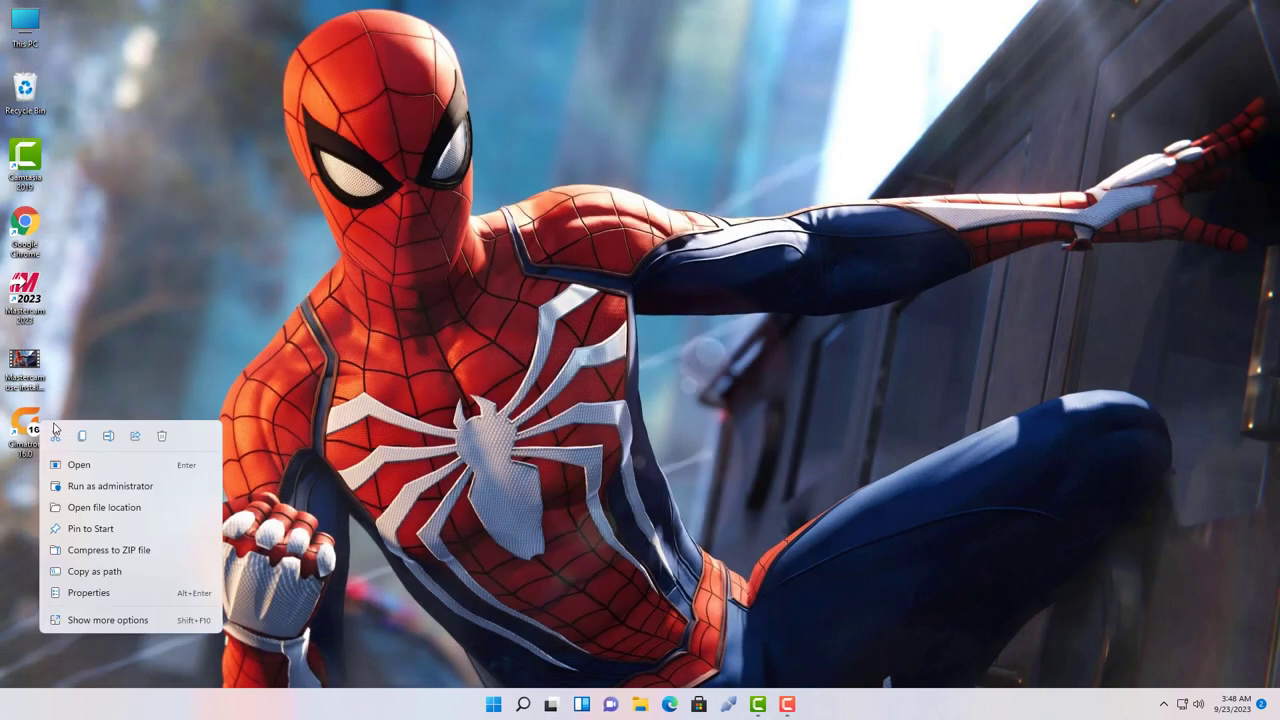
{"action": "left_click", "coordinate": [33, 428]}
{"action": "right_click", "coordinate": [33, 430]}
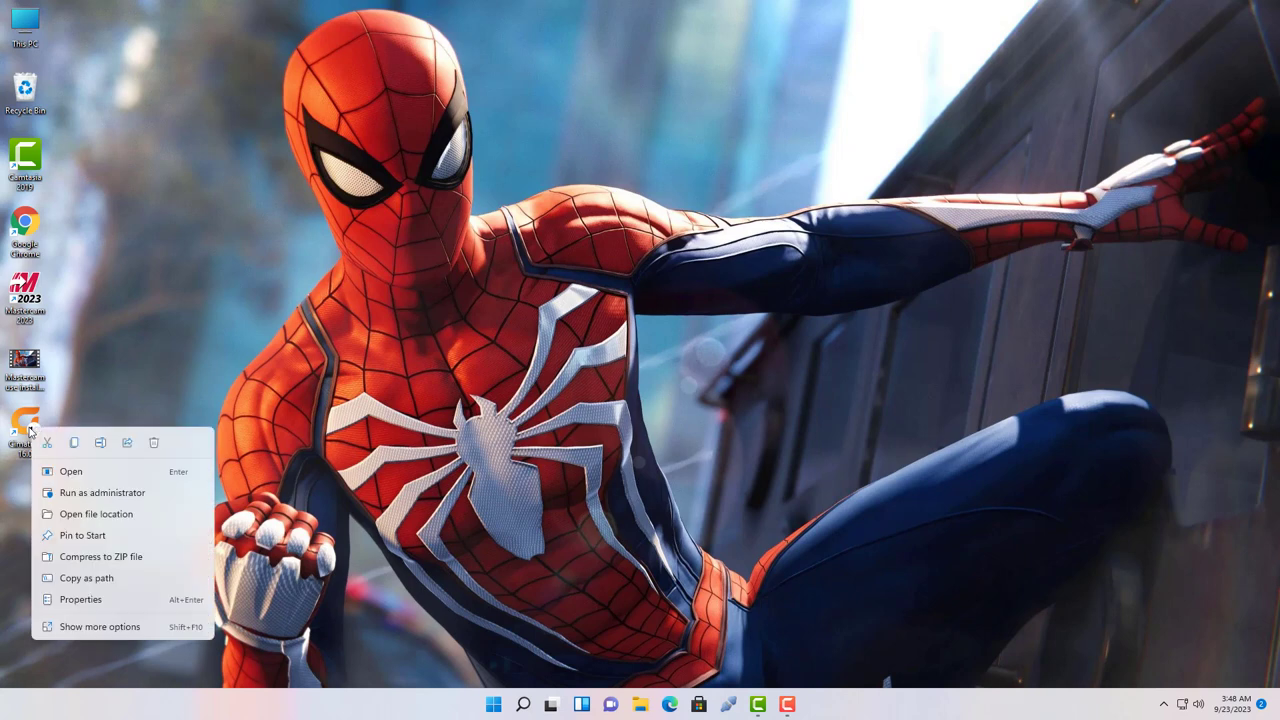
{"action": "left_click", "coordinate": [65, 471]}
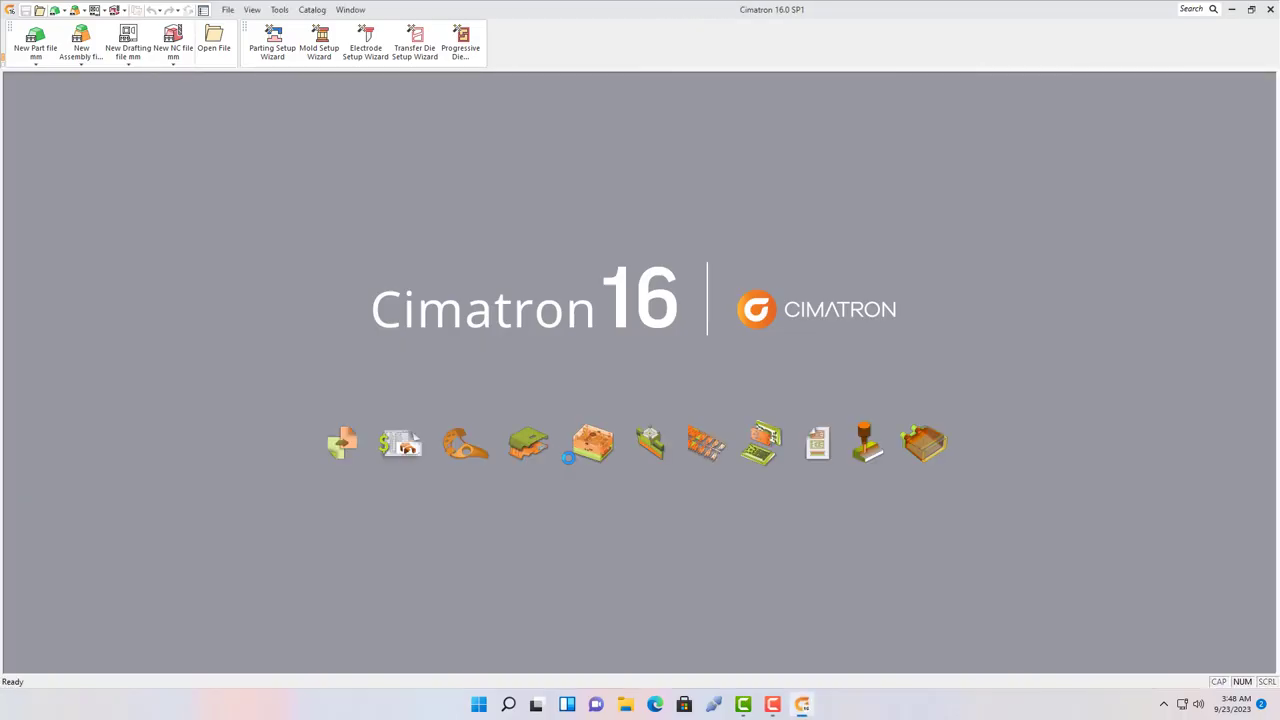
Step: Open DummyP.elt from Program Files > Cimatron > 16.0 > SourceData
{"action": "left_click", "coordinate": [217, 47]}
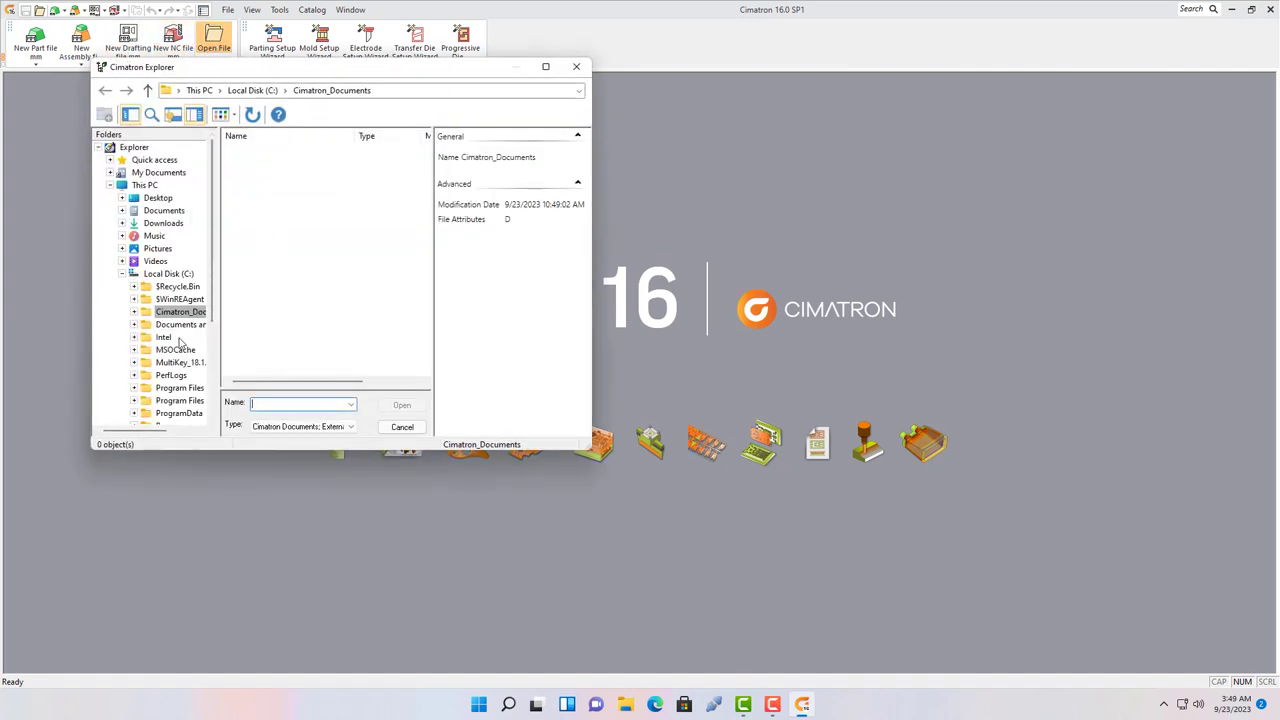
{"action": "left_click_drag", "start_coordinate": [213, 335], "coordinate": [270, 334]}
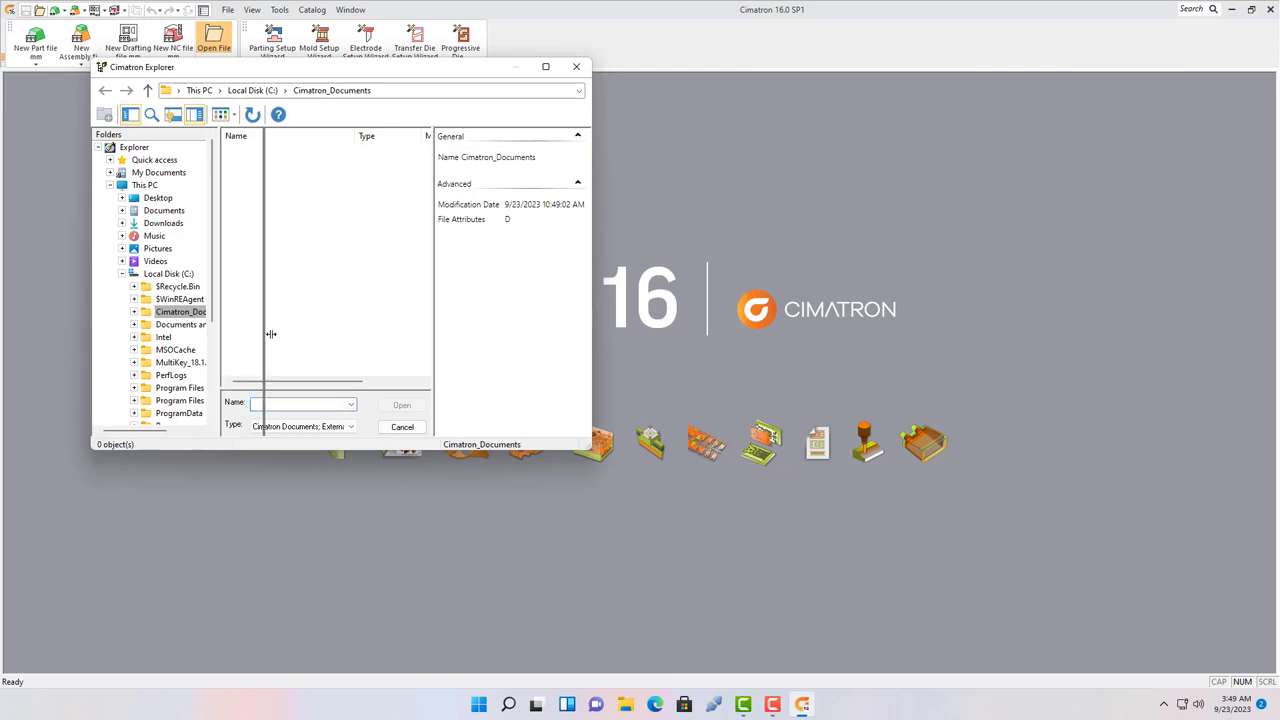
{"action": "left_click", "coordinate": [200, 389]}
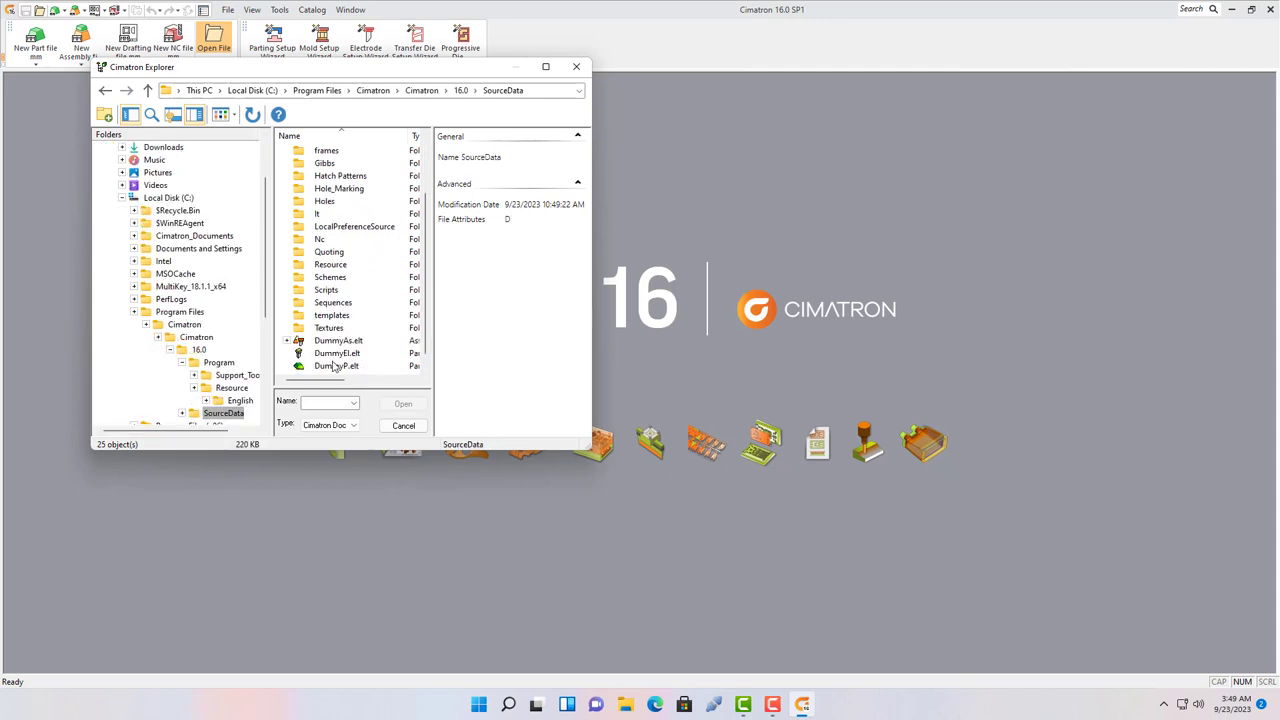
{"action": "left_click", "coordinate": [337, 366]}
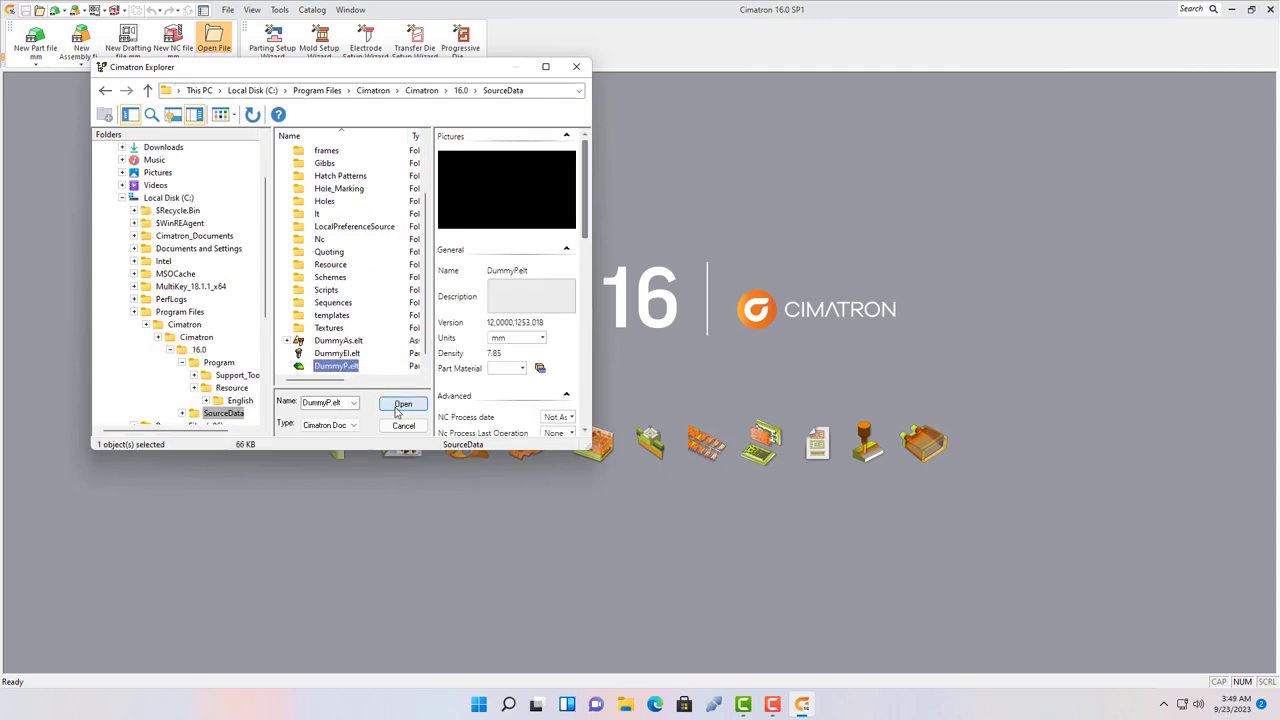
{"action": "left_click", "coordinate": [401, 404]}
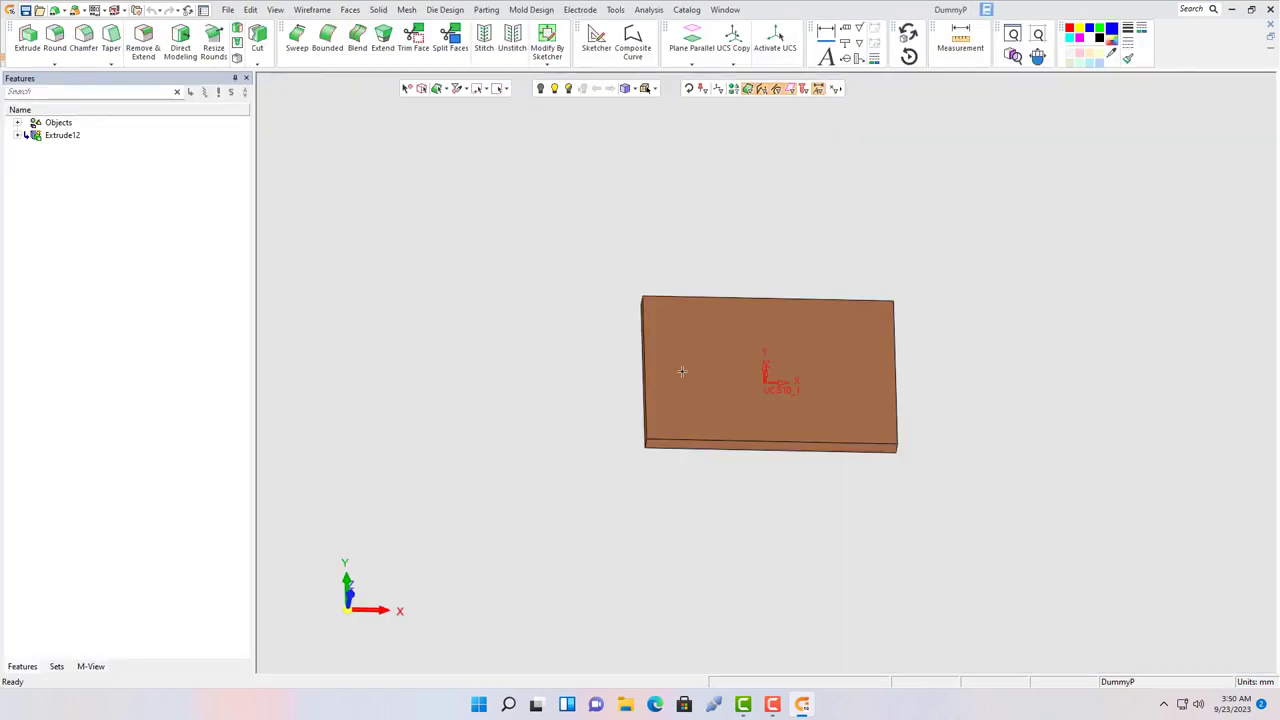
Step: Try a new sketch on the block, then Direct Modeling on the whole block, exiting it
{"action": "left_click", "coordinate": [811, 417]}
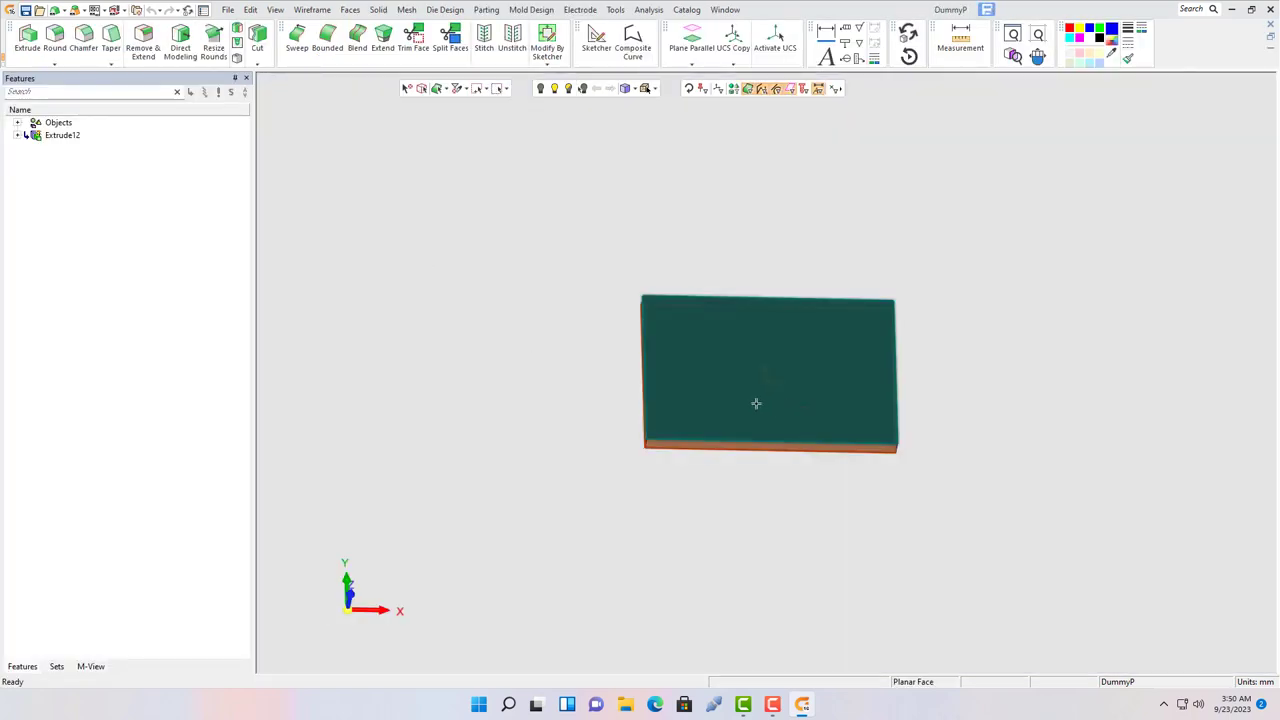
{"action": "left_click", "coordinate": [779, 392]}
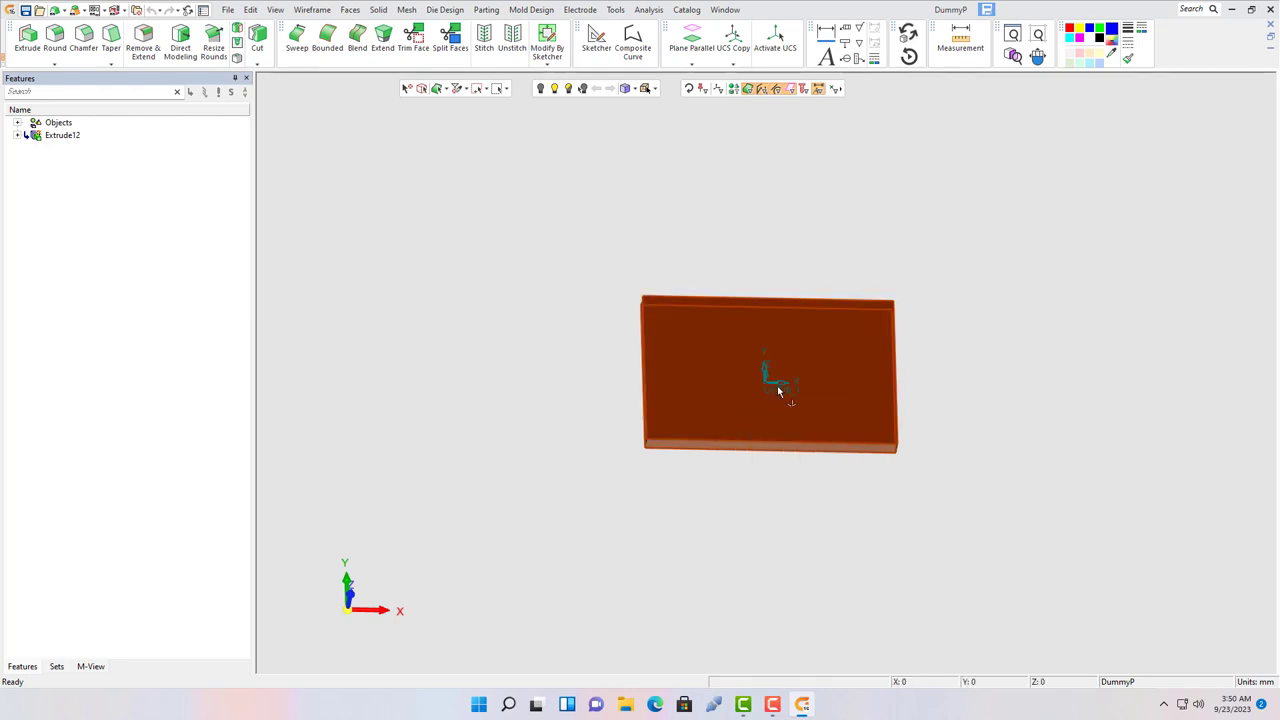
{"action": "right_click", "coordinate": [746, 392]}
{"action": "left_click", "coordinate": [785, 393]}
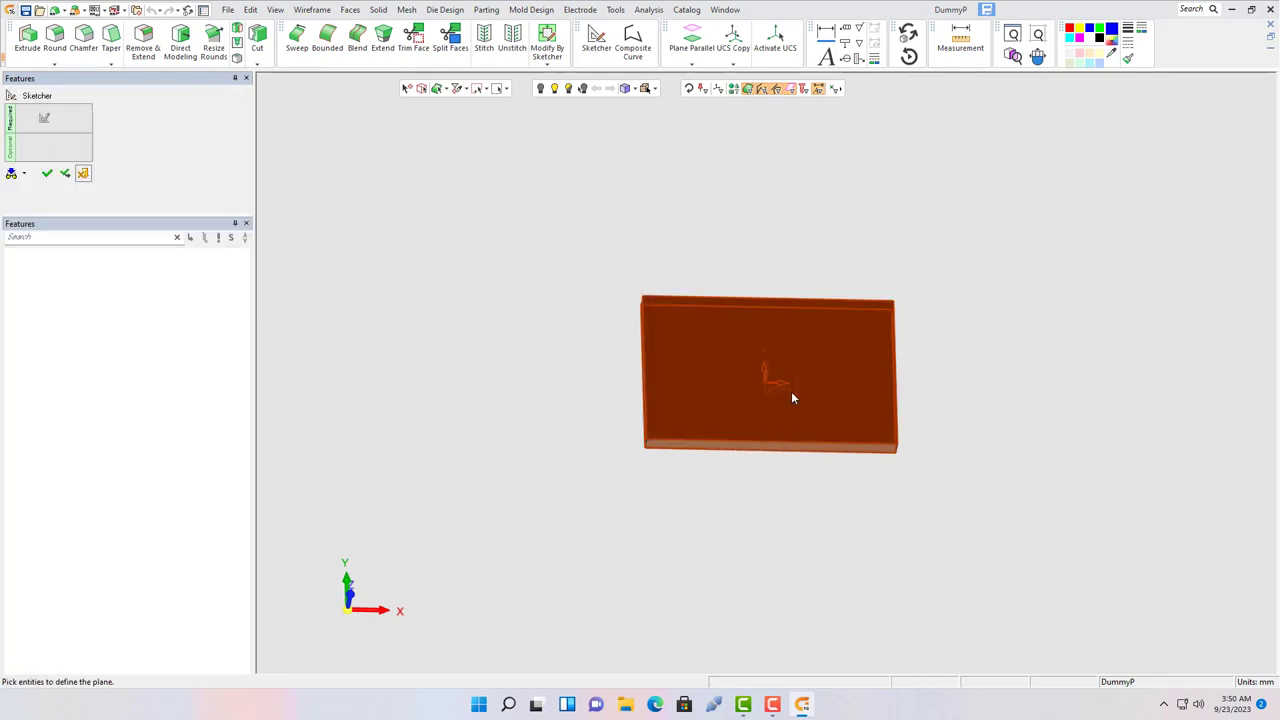
{"action": "left_click", "coordinate": [180, 40]}
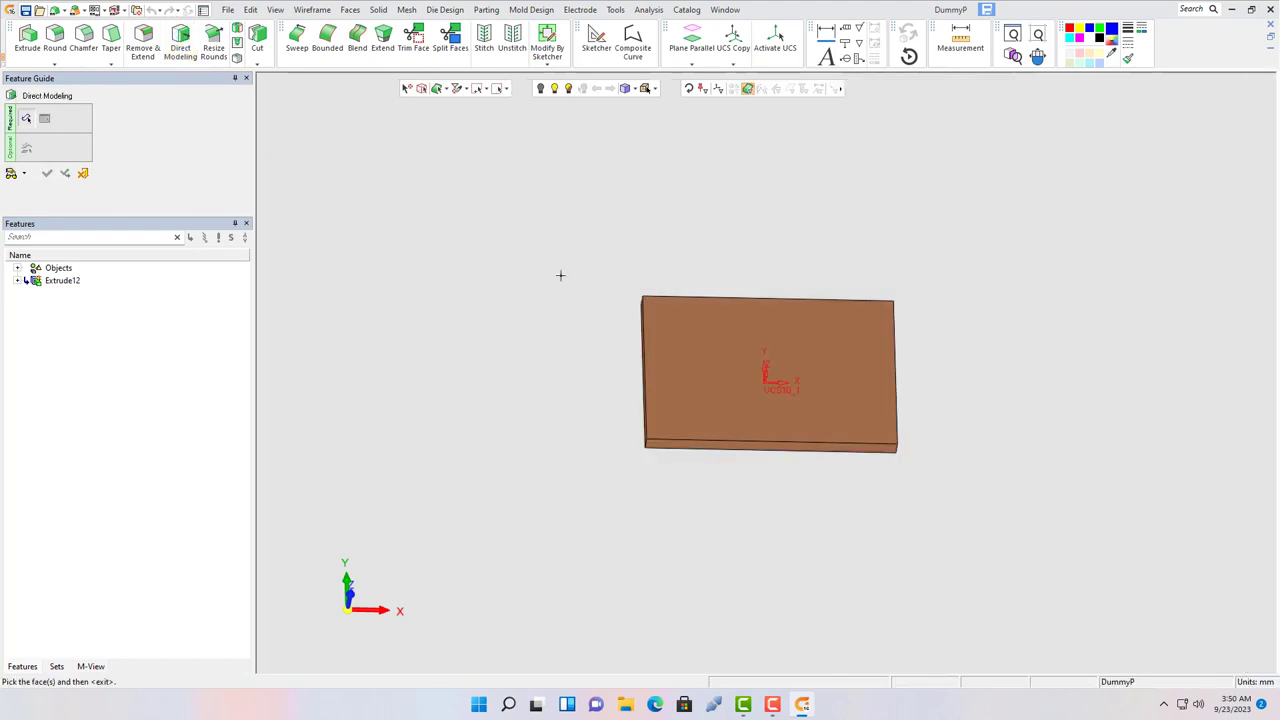
{"action": "left_click_drag", "start_coordinate": [558, 262], "coordinate": [669, 440]}
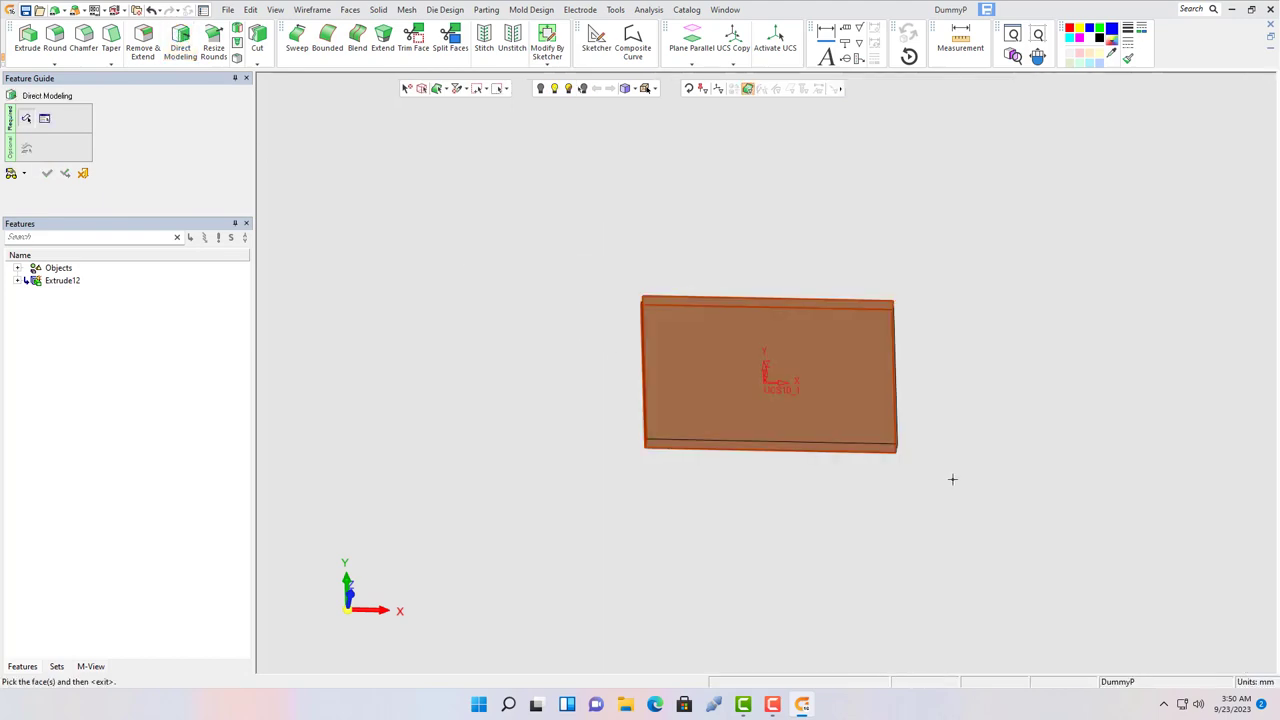
{"action": "left_click", "coordinate": [908, 57]}
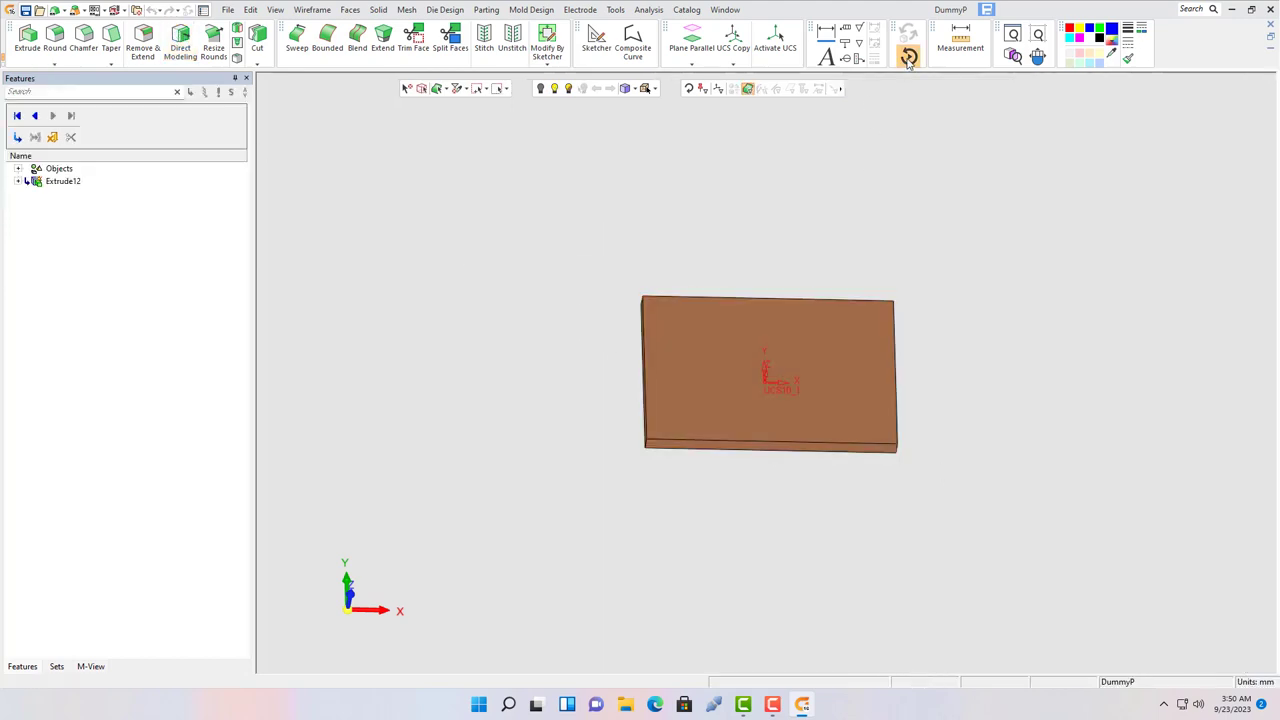
Step: Try Wireframe Project on the block's edges, then start Mold Design's Cooling Distance Map
{"action": "left_click", "coordinate": [308, 12]}
{"action": "left_click", "coordinate": [424, 166]}
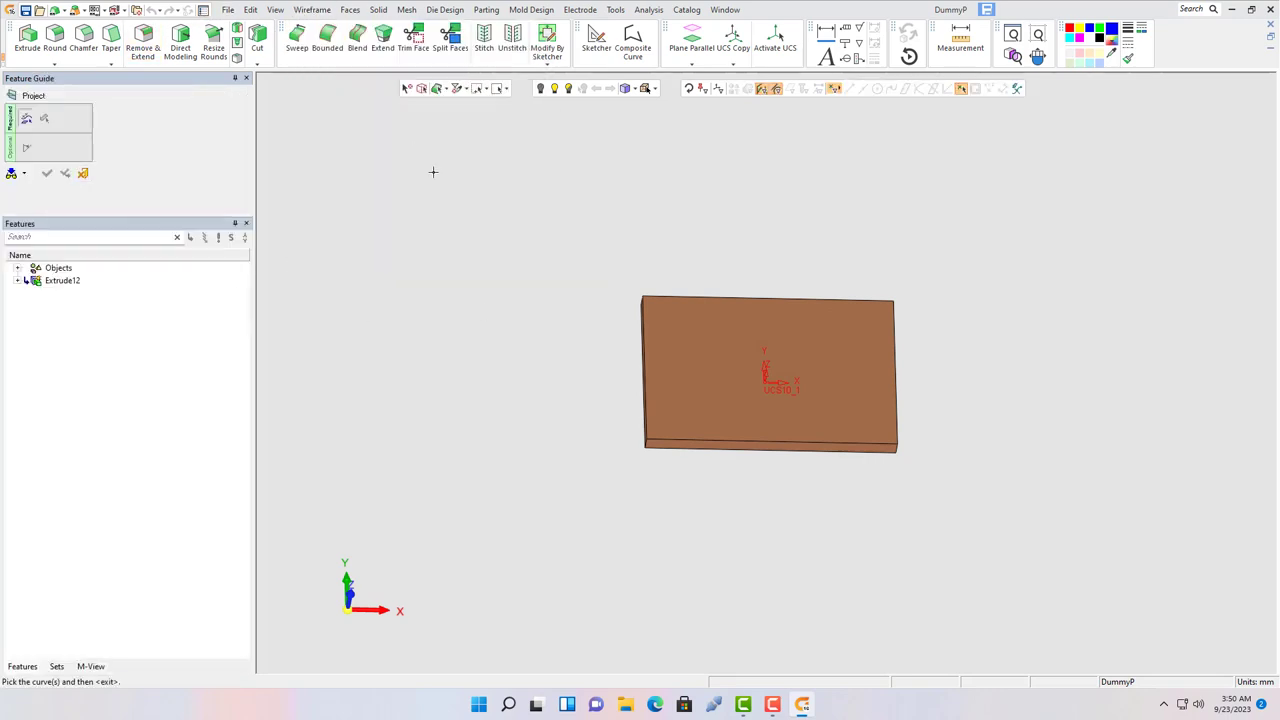
{"action": "left_click_drag", "start_coordinate": [611, 368], "coordinate": [732, 525]}
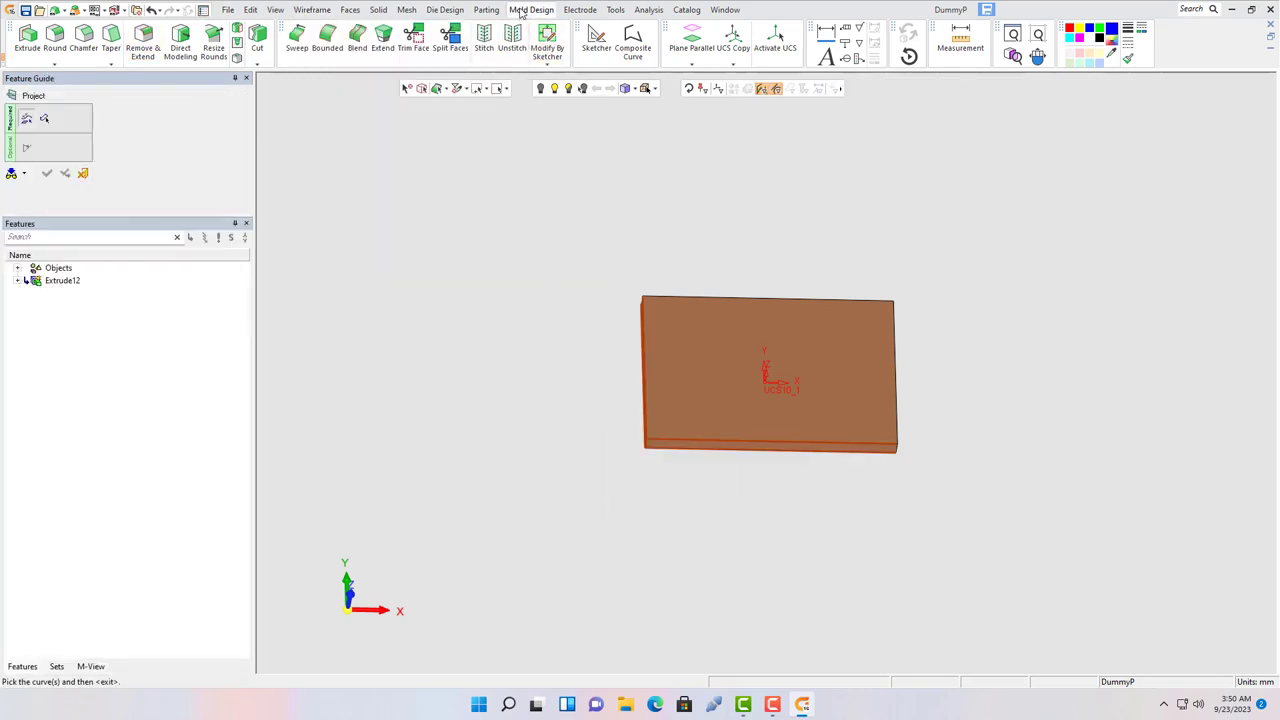
{"action": "left_click", "coordinate": [531, 10]}
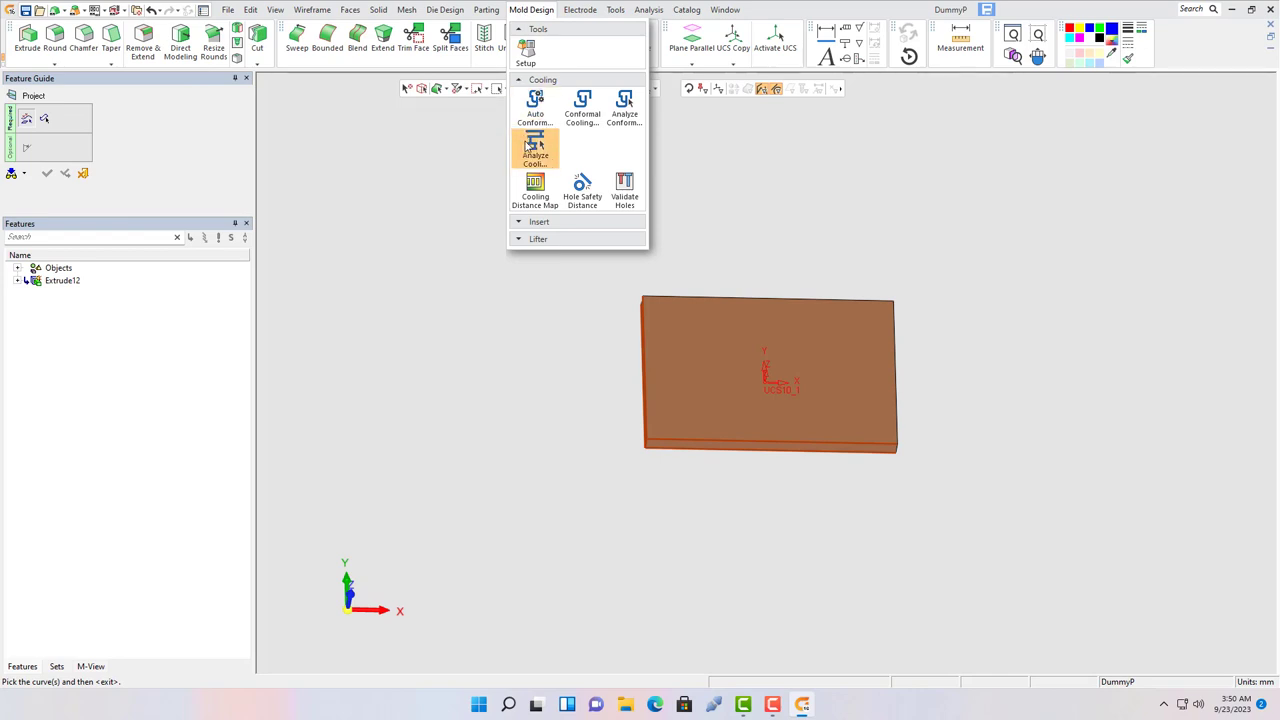
{"action": "left_click", "coordinate": [535, 190]}
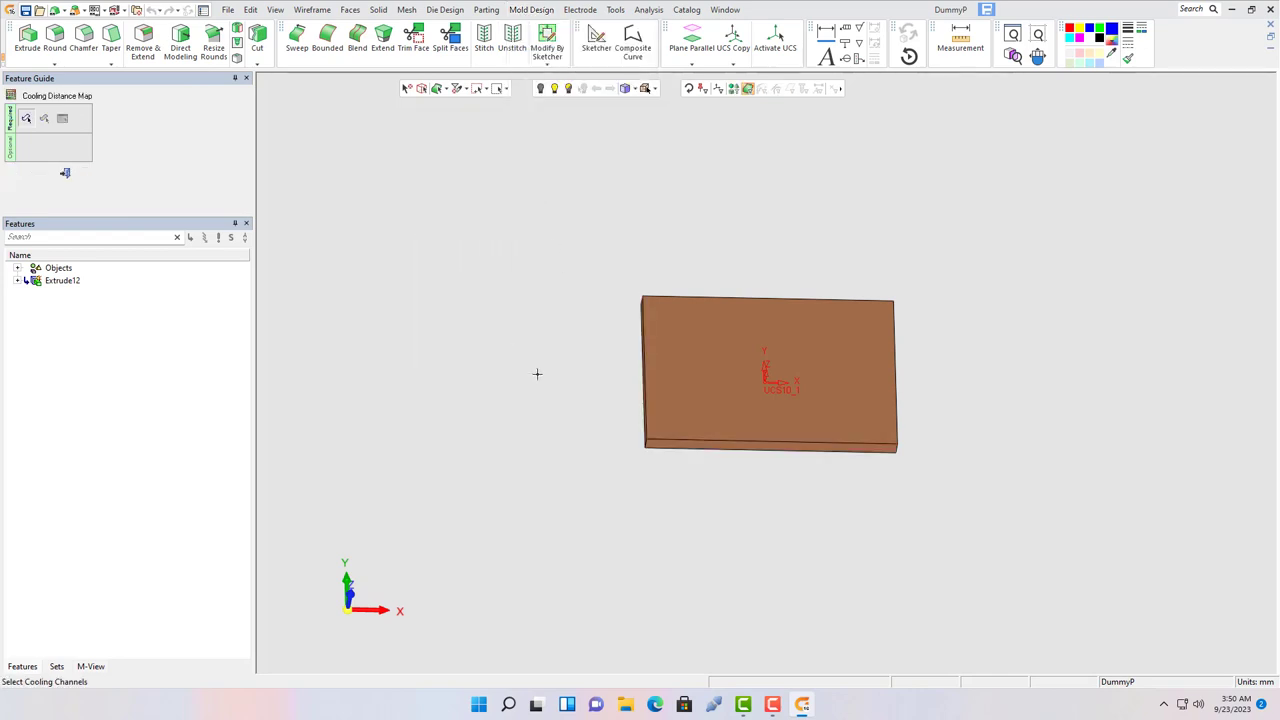
Step: Start Close Mesh, select Sketcher11 under Extrude12, and start the Curvature Map analysis
{"action": "left_click", "coordinate": [407, 9]}
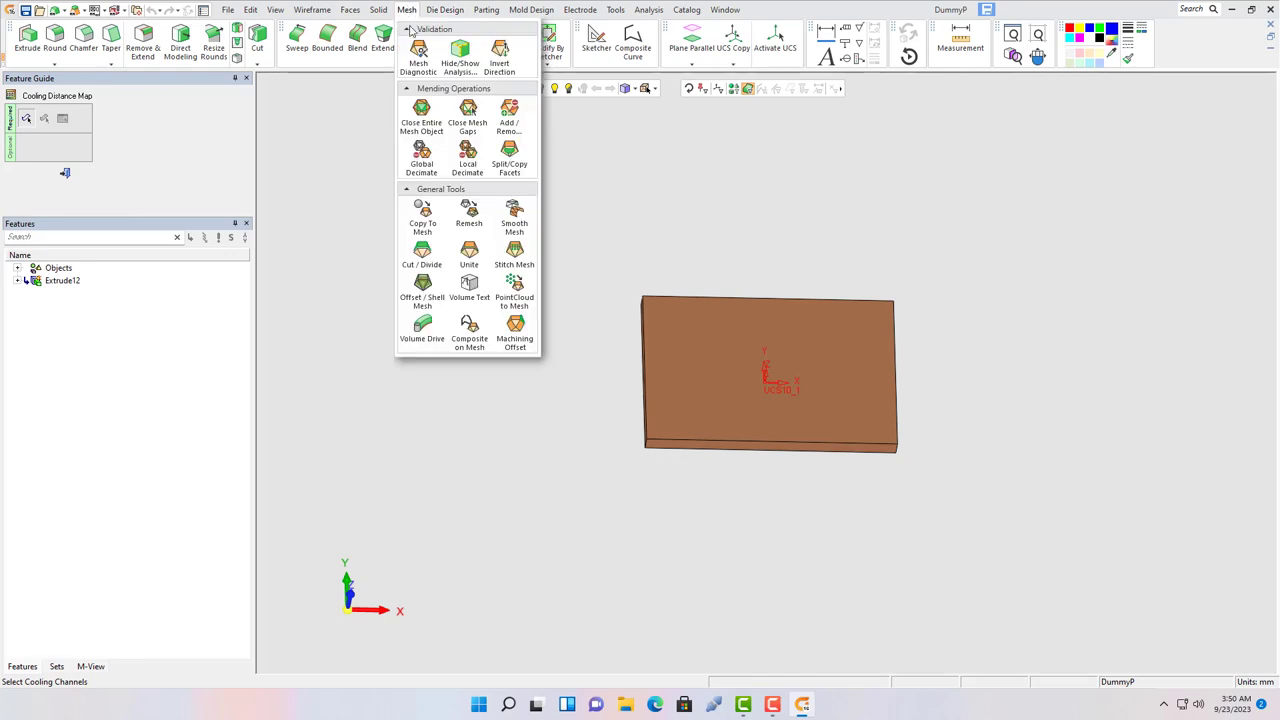
{"action": "left_click", "coordinate": [424, 116]}
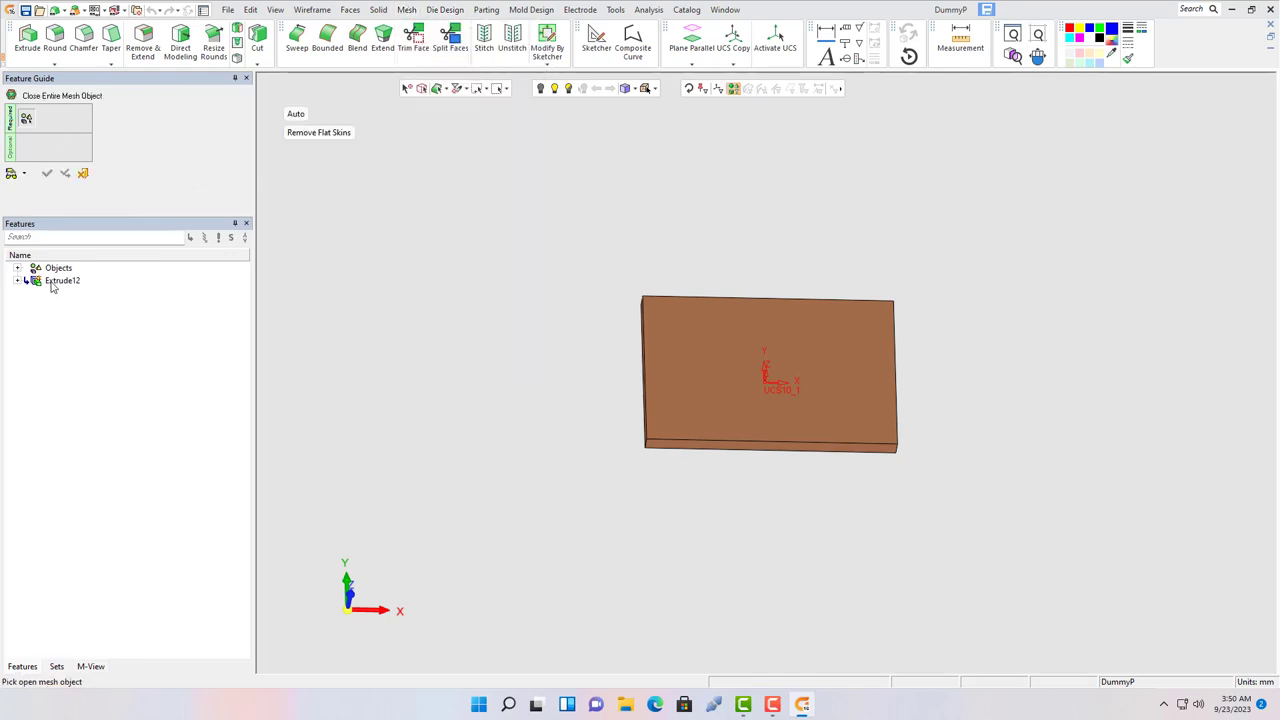
{"action": "left_click", "coordinate": [17, 281]}
{"action": "left_click", "coordinate": [70, 294]}
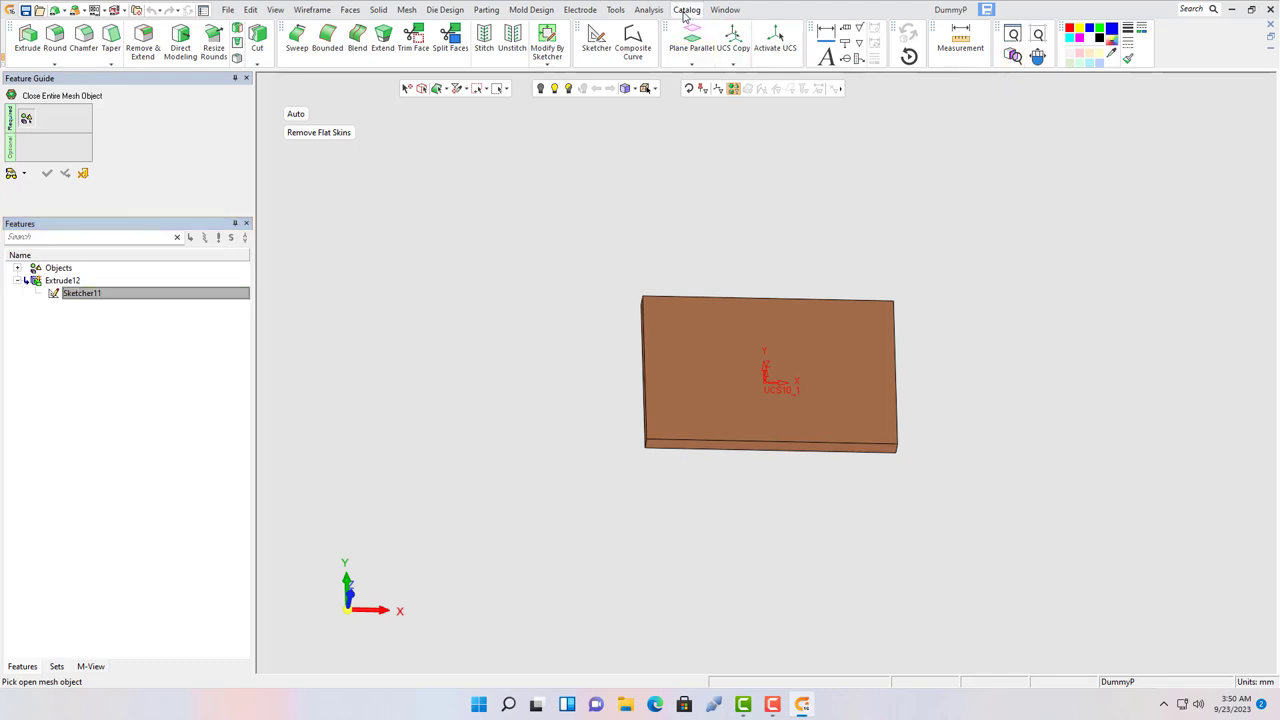
{"action": "left_click", "coordinate": [650, 10]}
{"action": "left_click", "coordinate": [741, 52]}
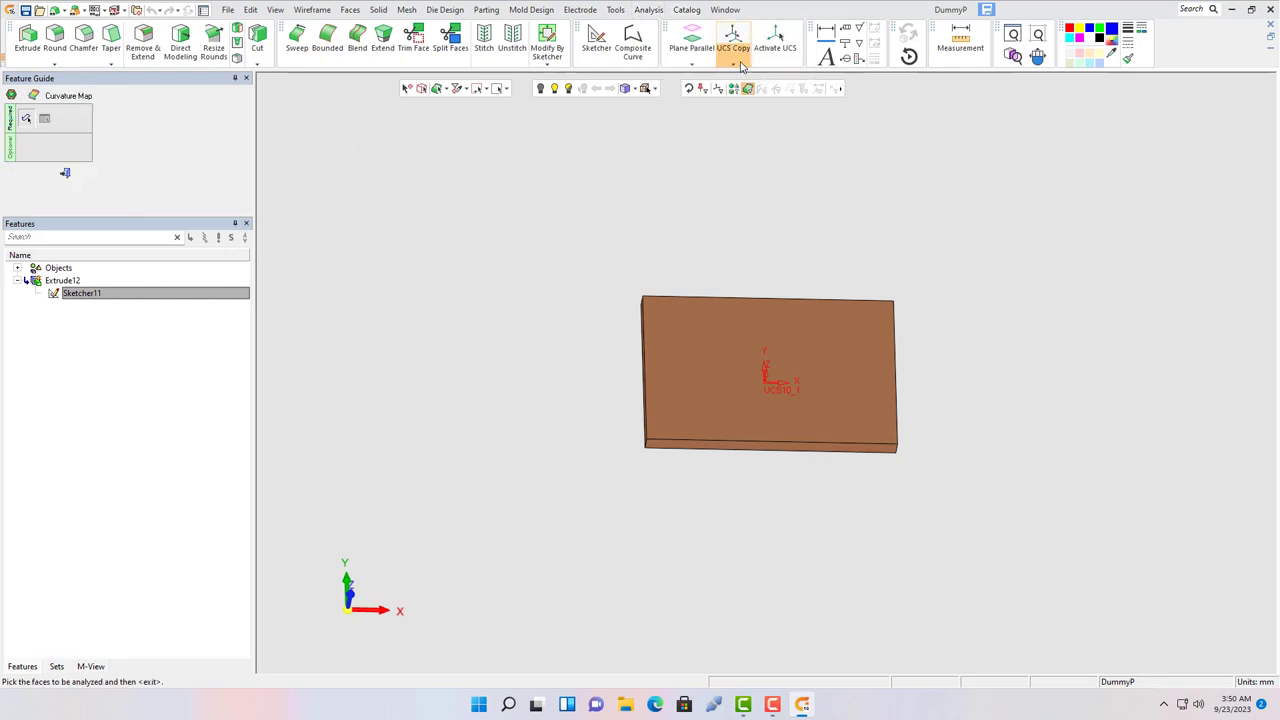
Step: Review the MoldBase Ejector Pocket preferences and close the Preferences Editor
{"action": "left_click", "coordinate": [521, 10]}
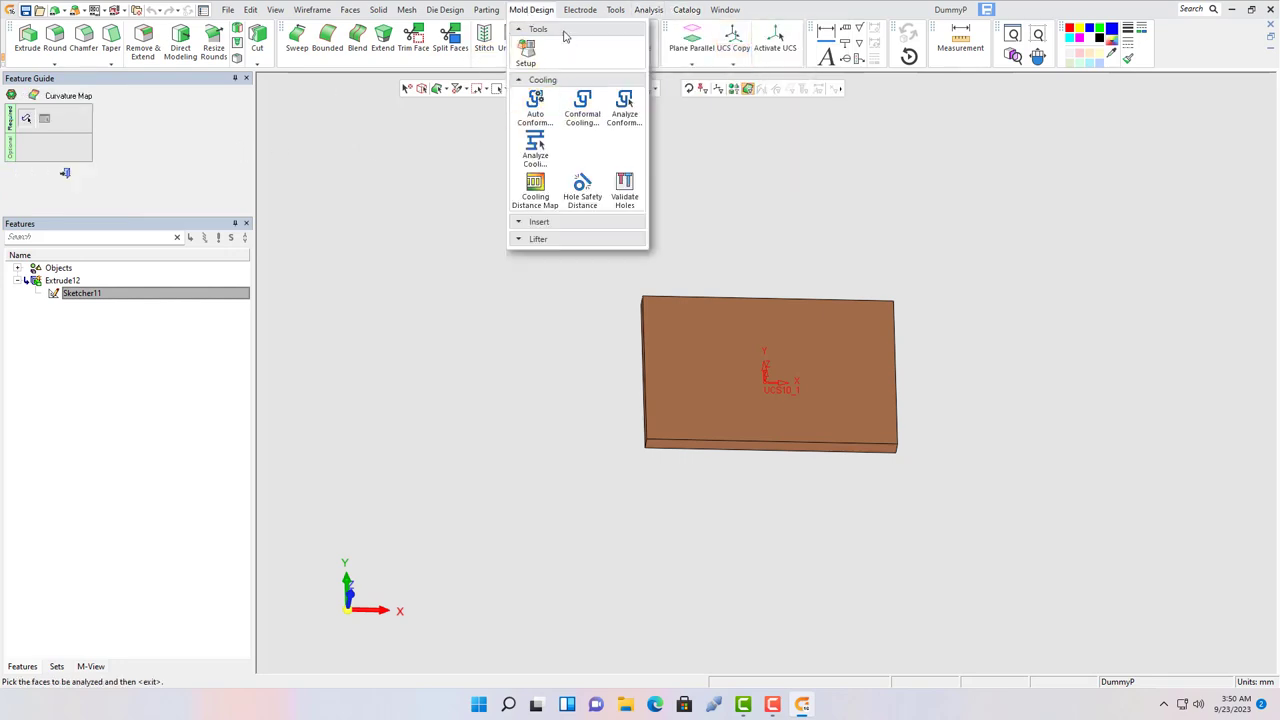
{"action": "mouse_move", "coordinate": [615, 10]}
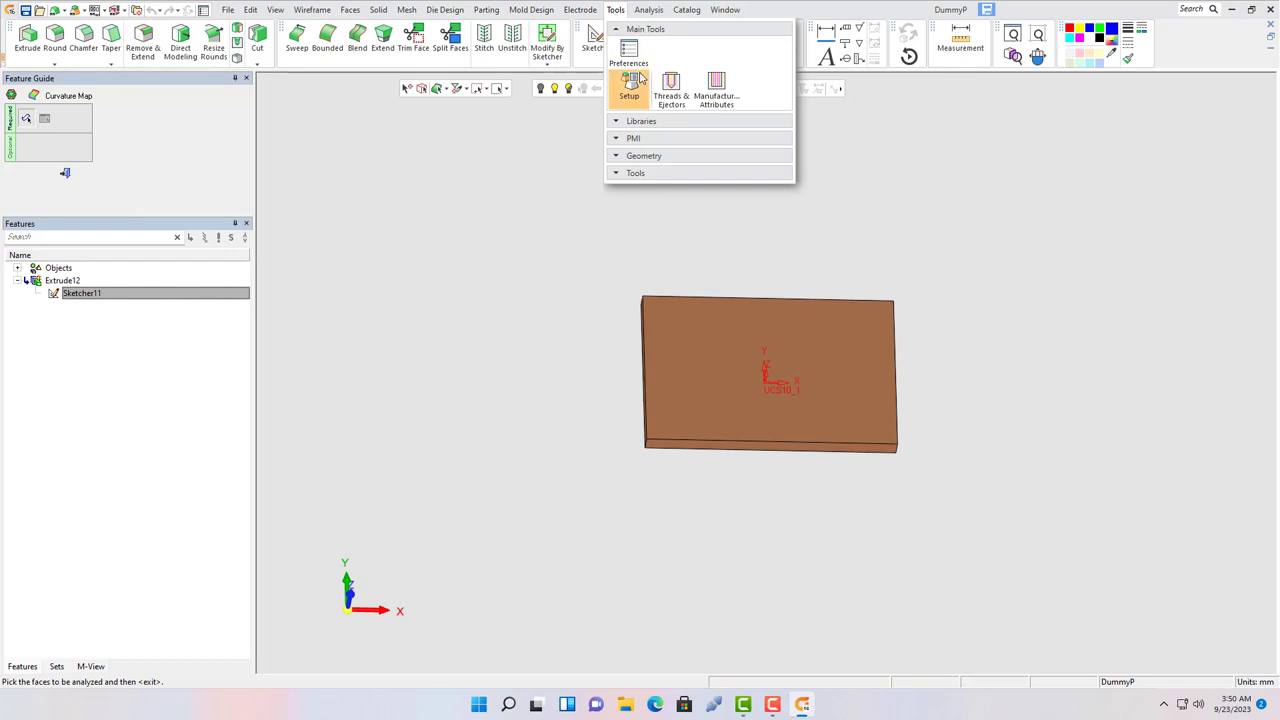
{"action": "left_click", "coordinate": [634, 57]}
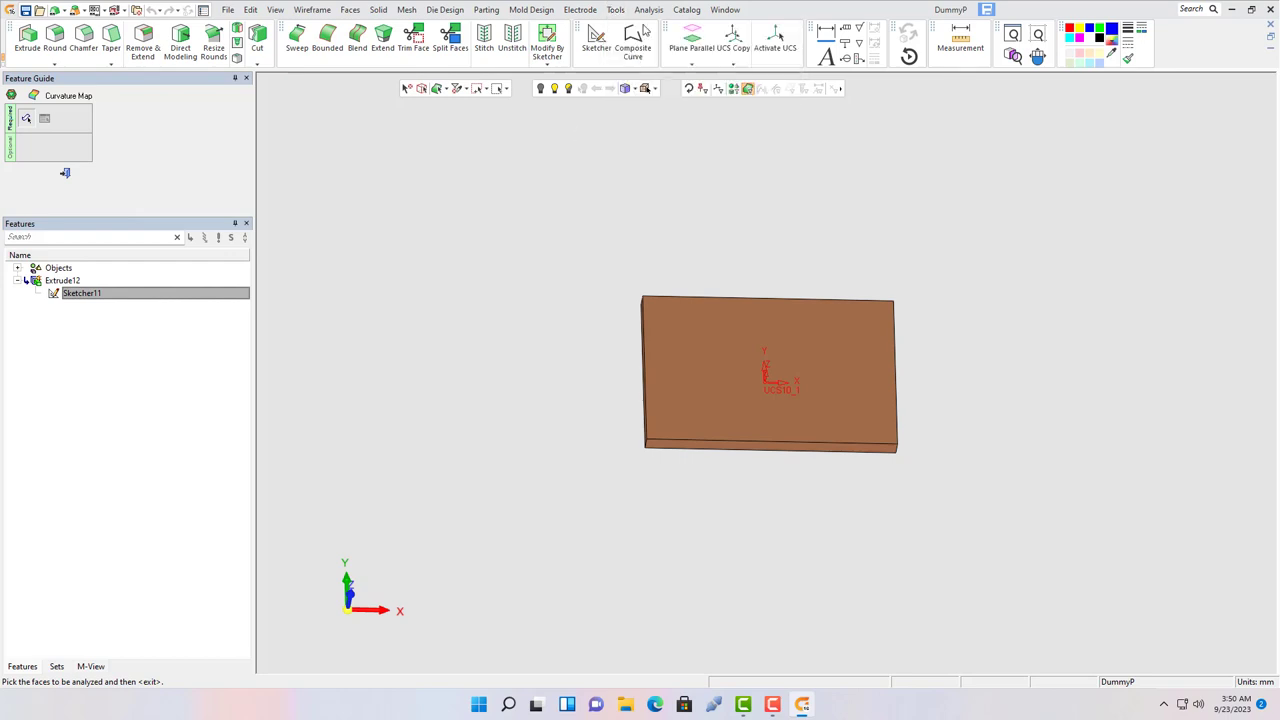
{"action": "double_click", "coordinate": [490, 330]}
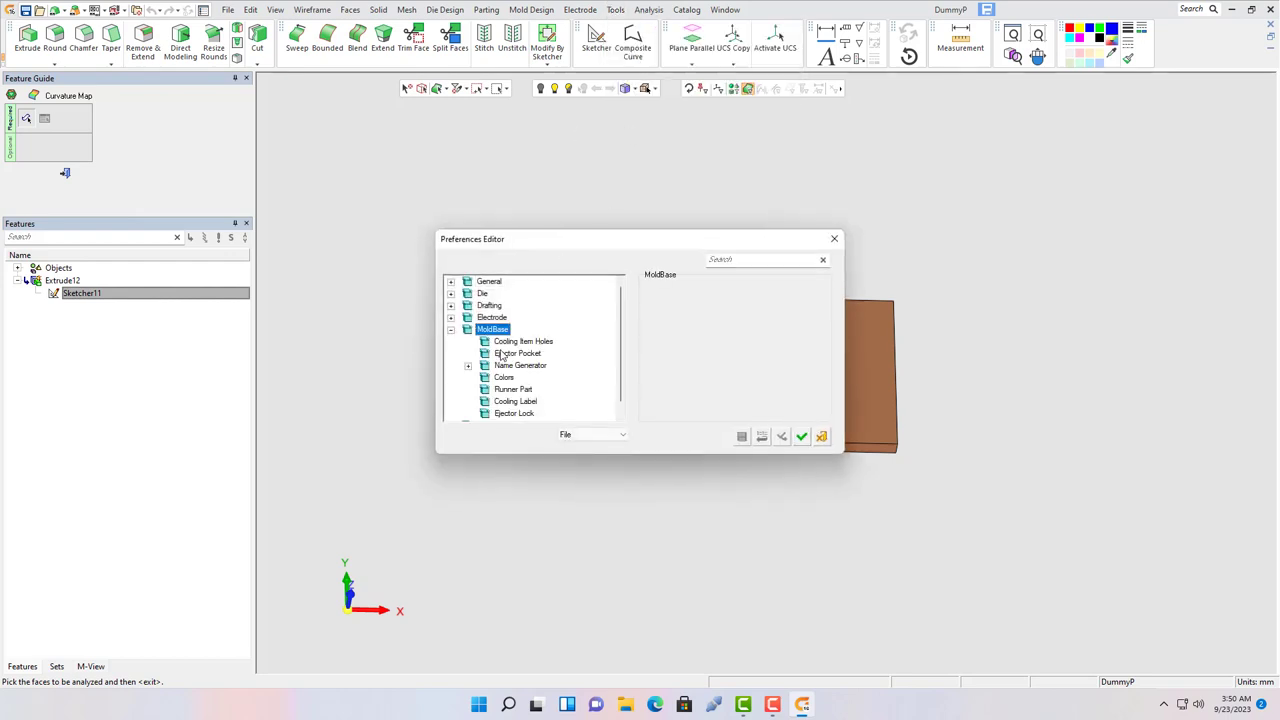
{"action": "left_click", "coordinate": [515, 353]}
{"action": "left_click", "coordinate": [823, 438]}
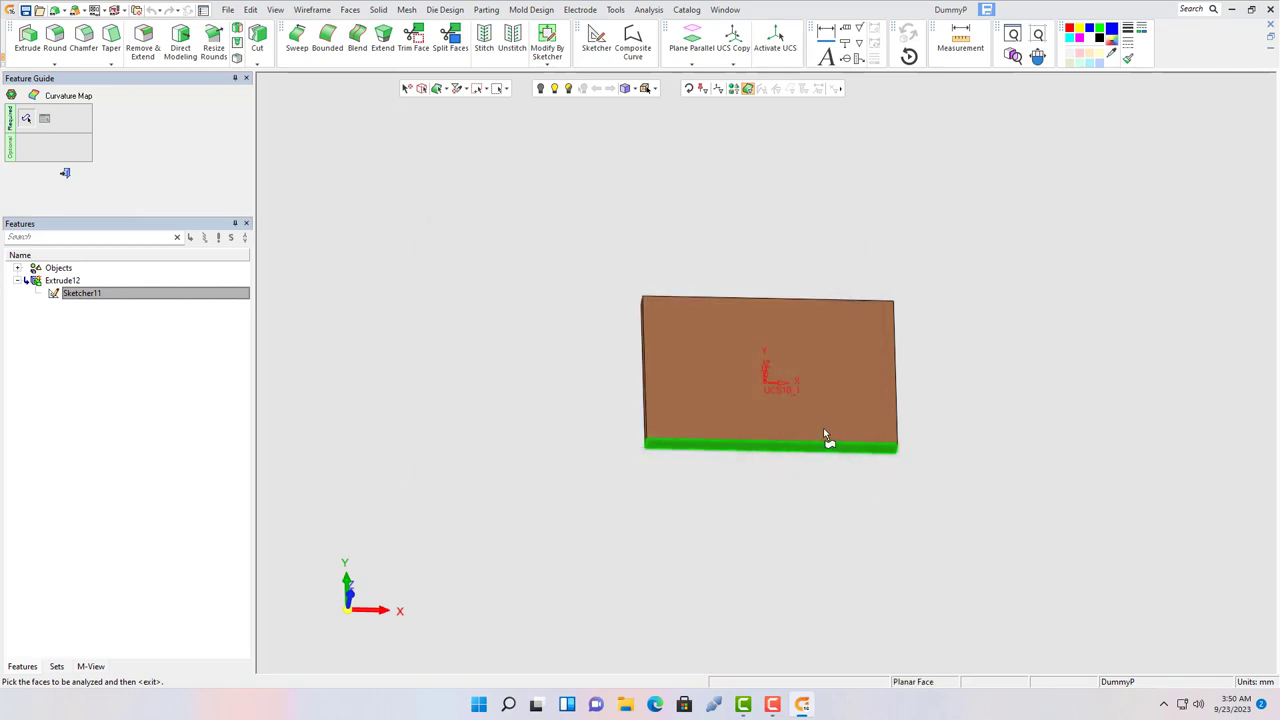
Step: Set up a QuickSplit named Cavity-01 that allows manual faces, ignores assigned faces, with direction cleared
{"action": "left_click", "coordinate": [487, 10]}
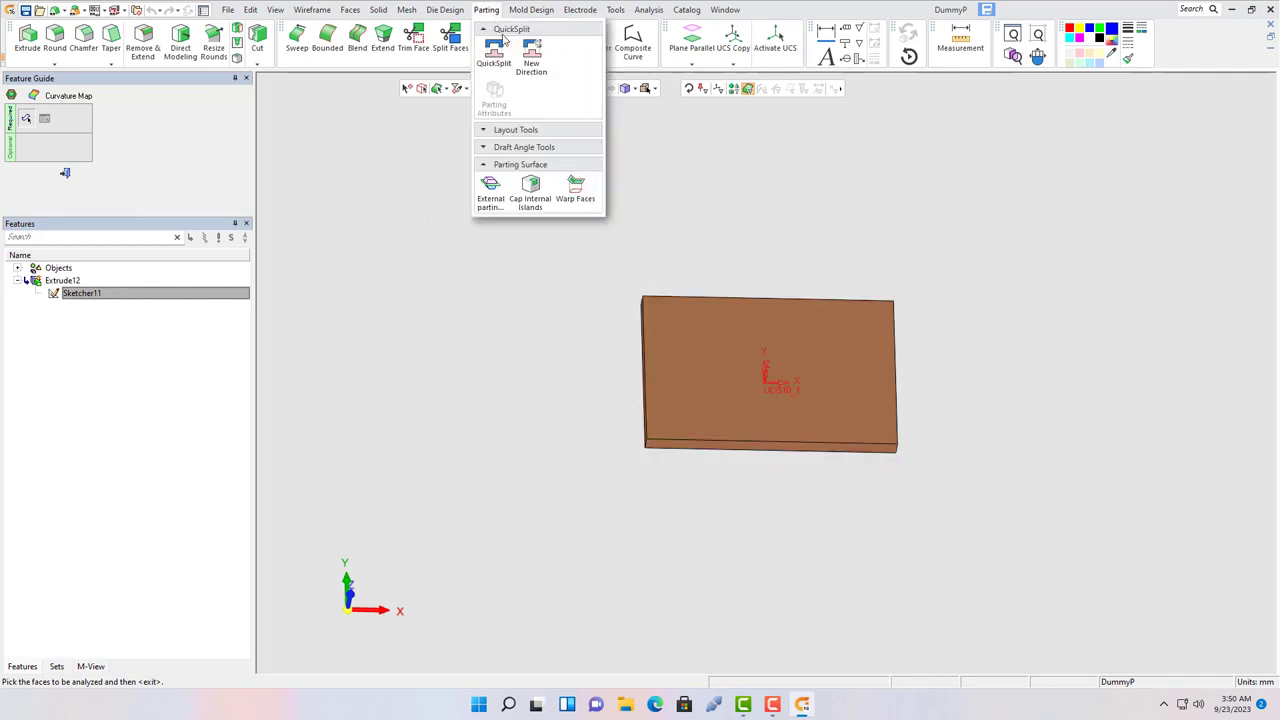
{"action": "left_click", "coordinate": [530, 55]}
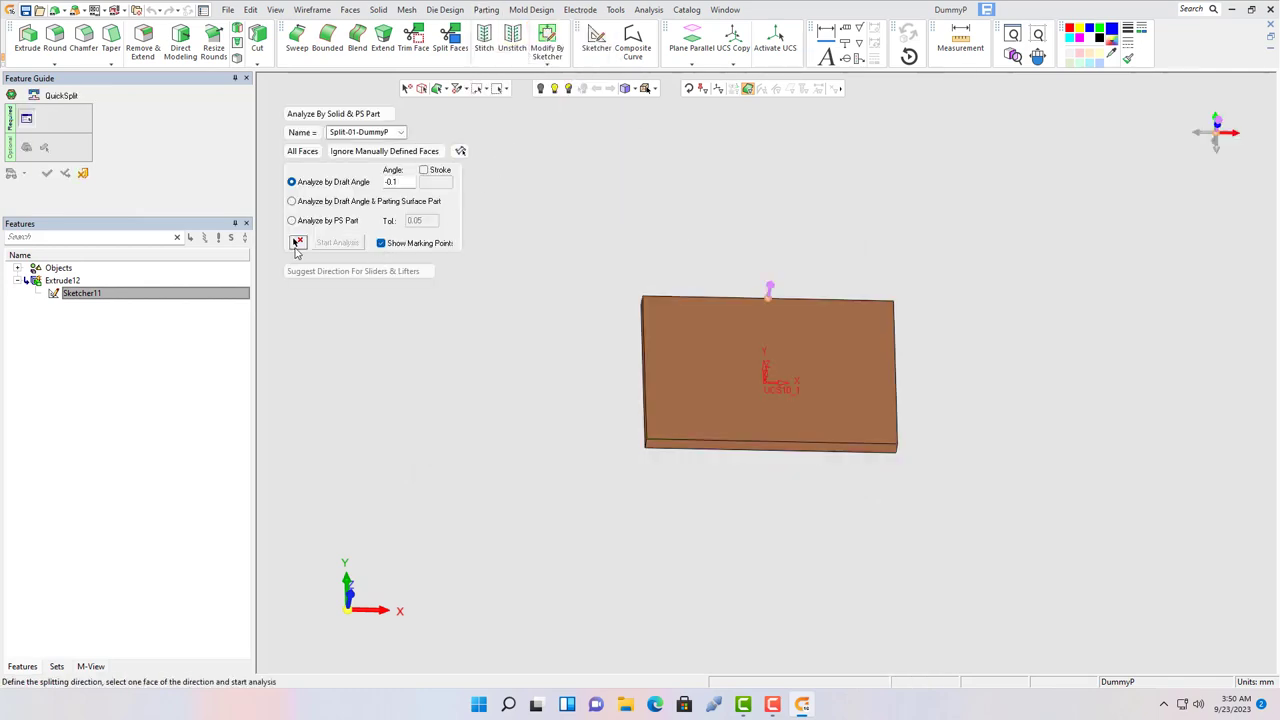
{"action": "left_click", "coordinate": [400, 132]}
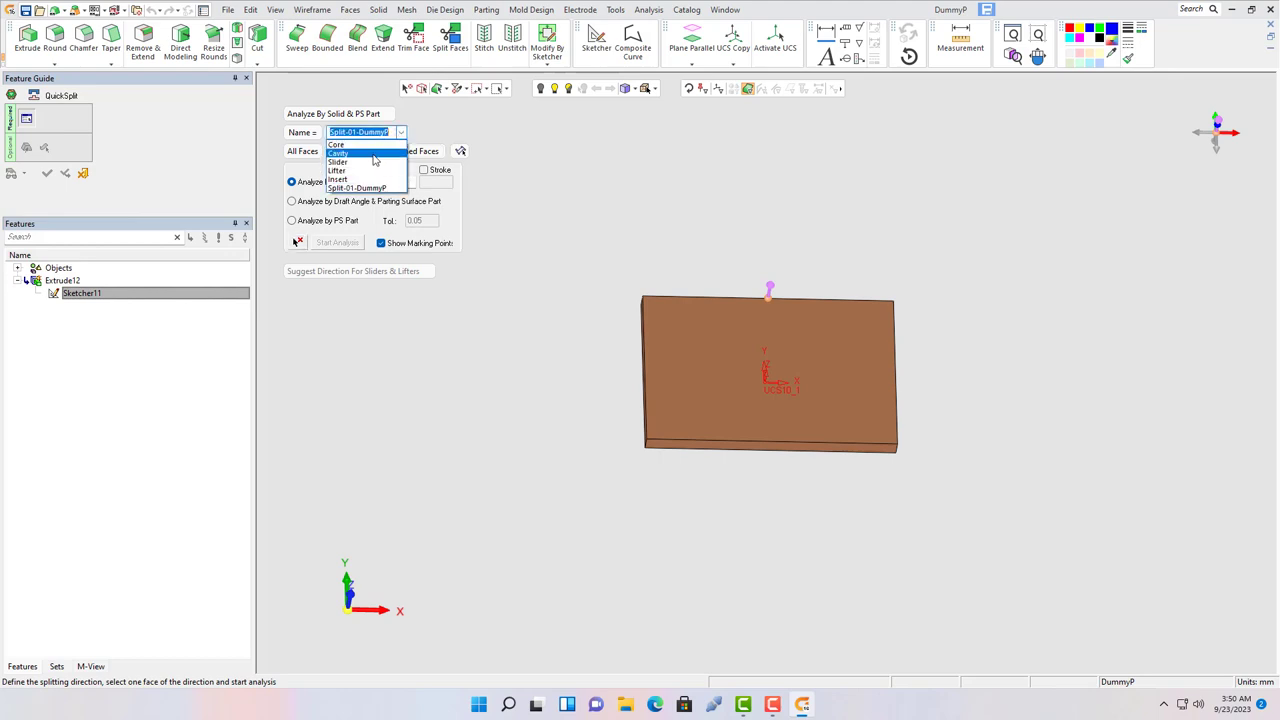
{"action": "left_click", "coordinate": [377, 160]}
{"action": "left_click", "coordinate": [407, 155]}
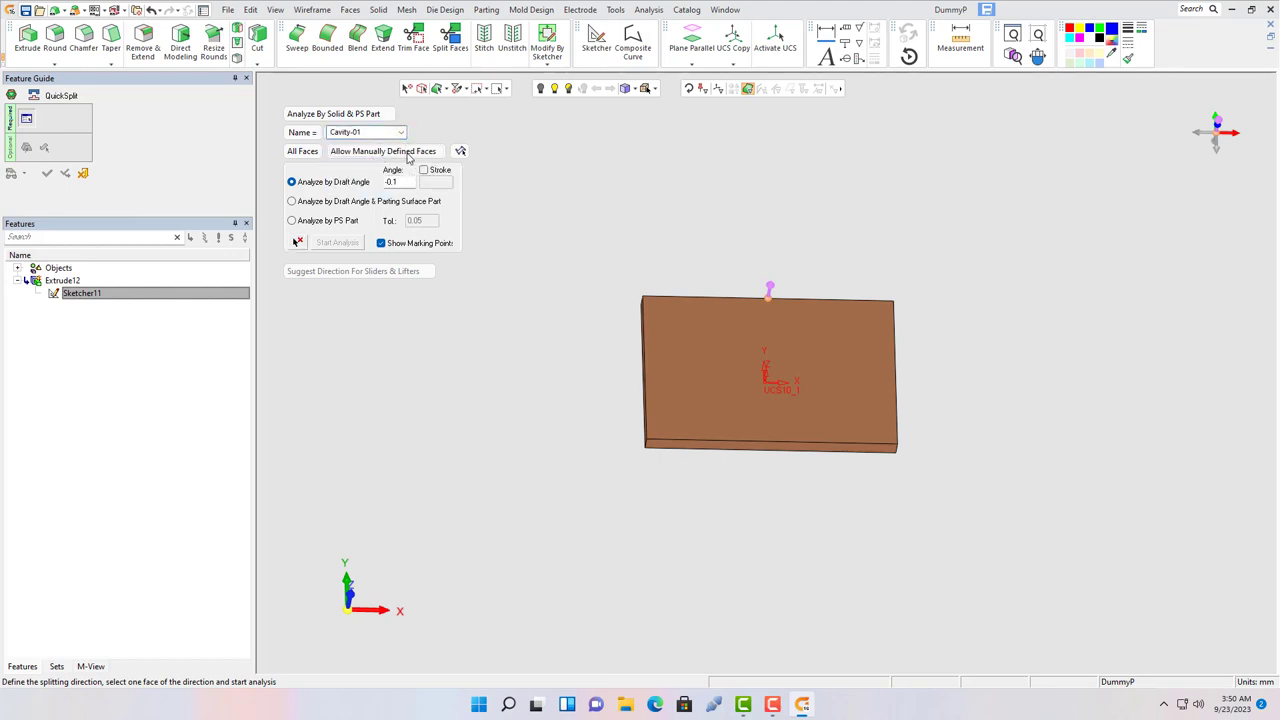
{"action": "left_click", "coordinate": [309, 155]}
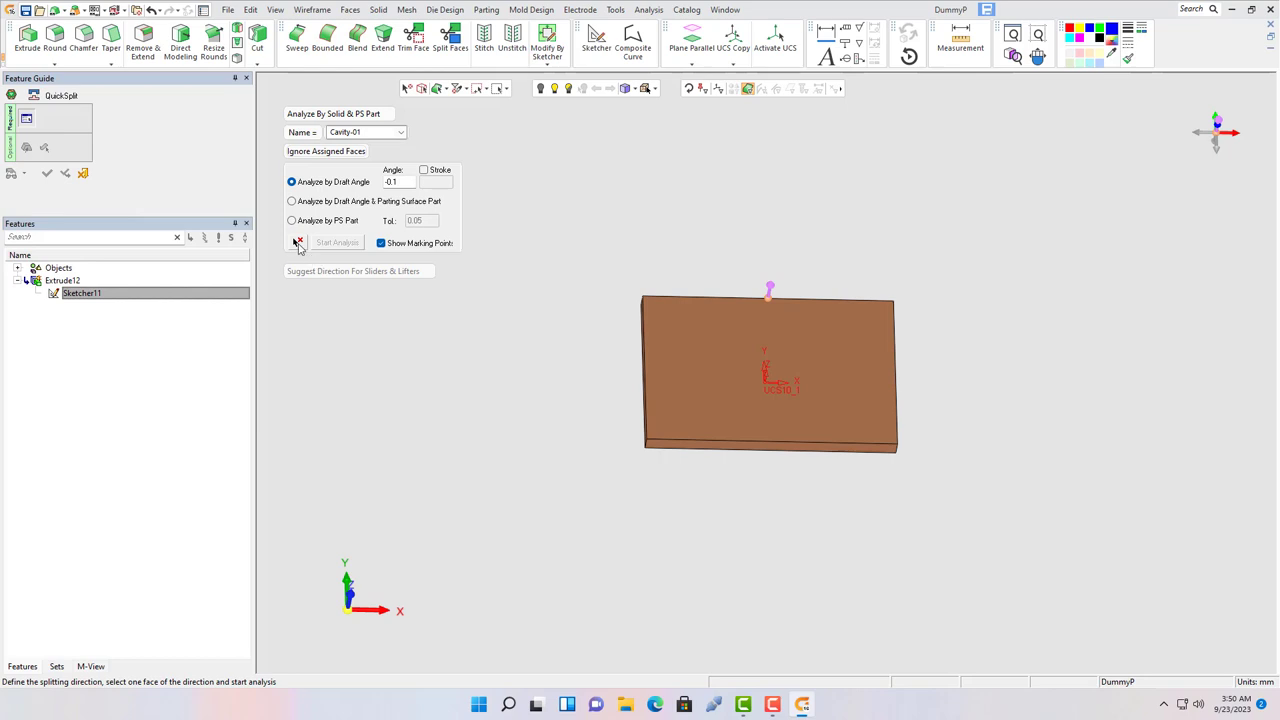
{"action": "left_click", "coordinate": [298, 244]}
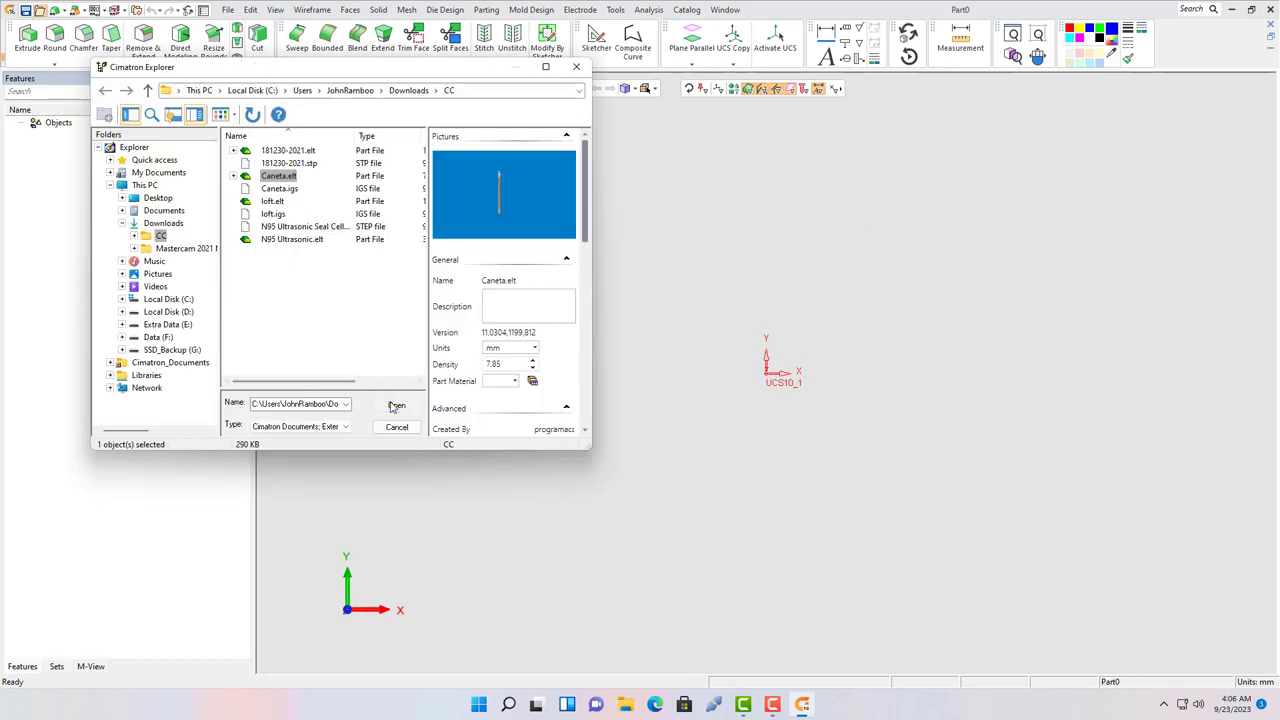
Step: Open Caneta.elt and show Remove Extrude13's lengths L1=0.5 and L2=100 on the pen
{"action": "left_click", "coordinate": [392, 406]}
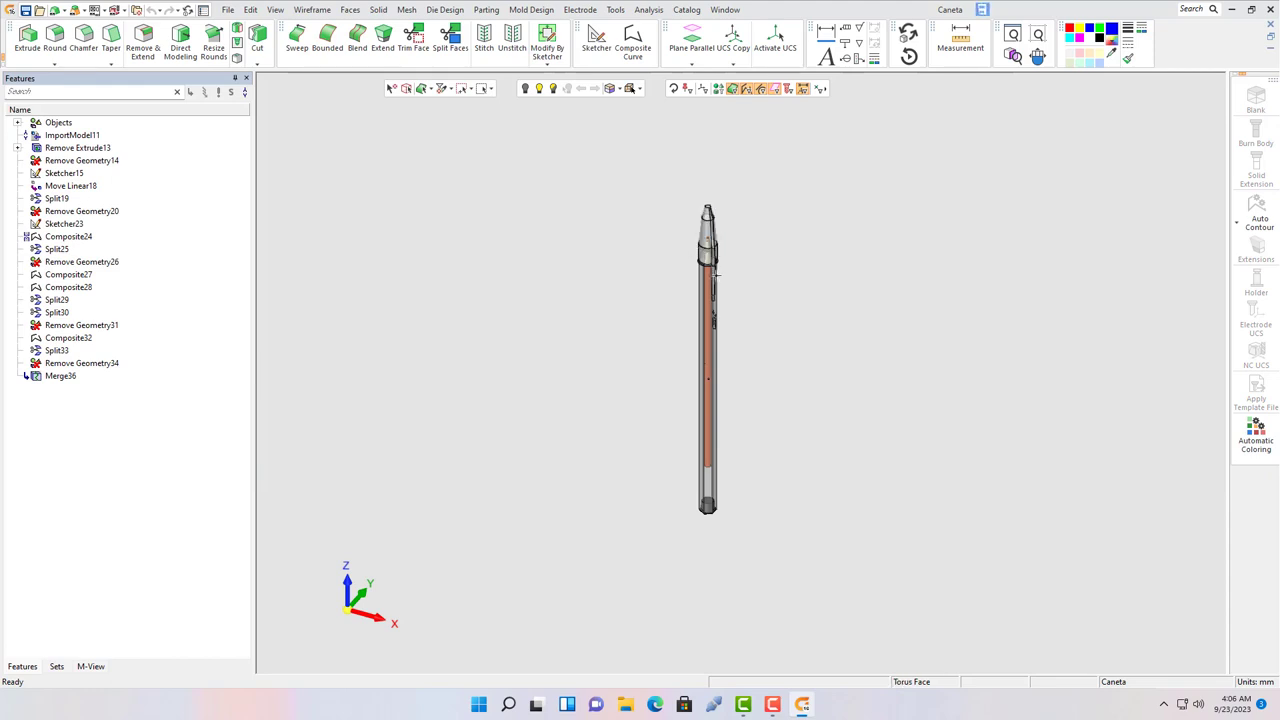
{"action": "left_click", "coordinate": [709, 333]}
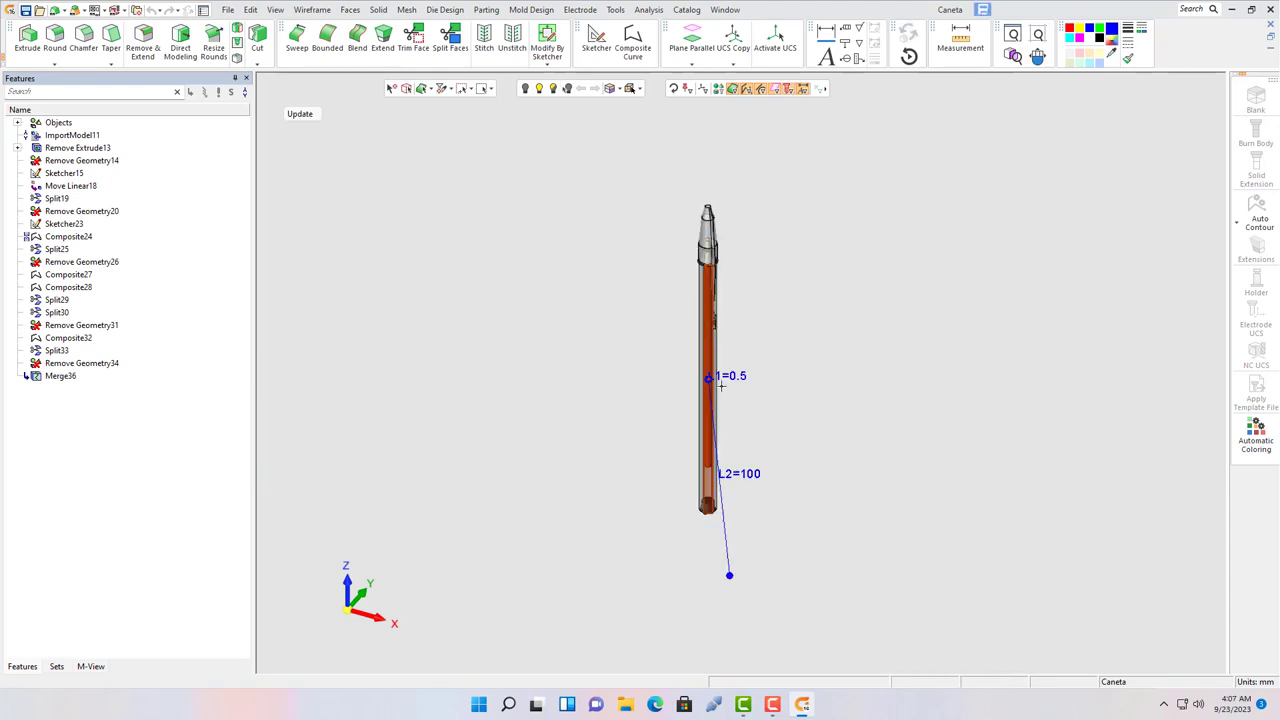
Step: Change Remove Extrude13's L2 length from 100 to 150 and regenerate the pen
{"action": "left_click", "coordinate": [746, 564]}
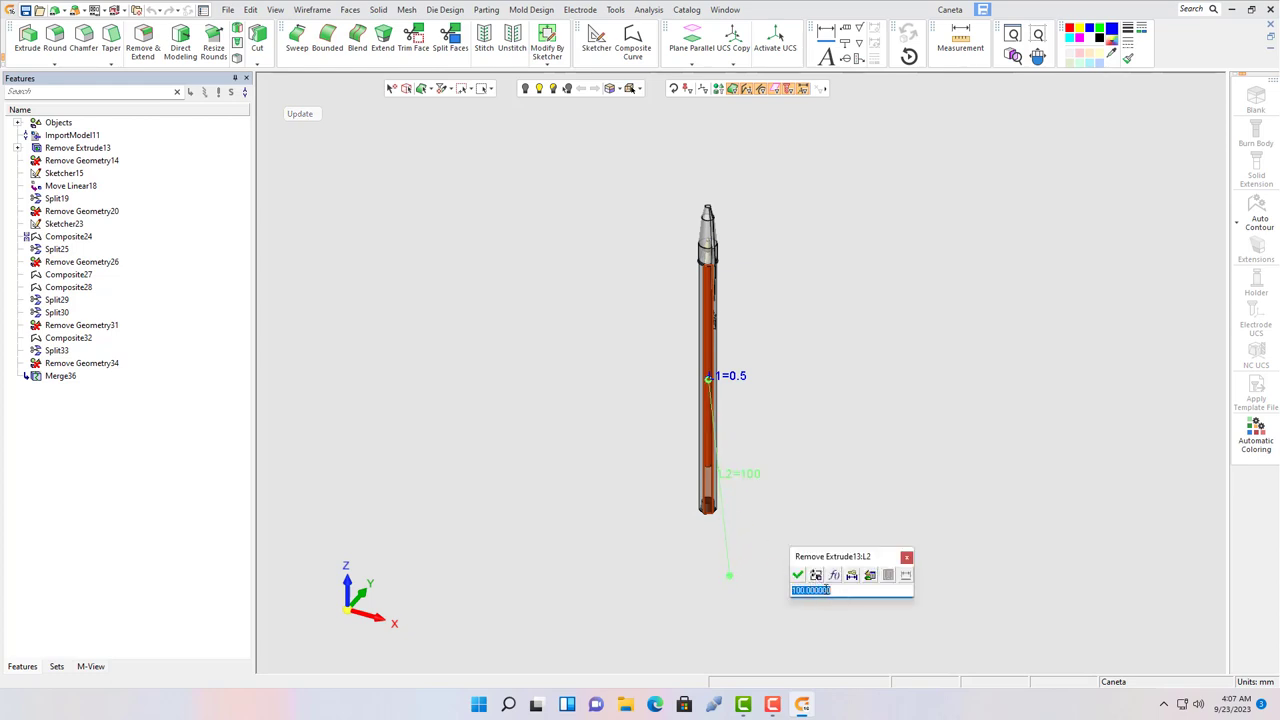
{"action": "left_click", "coordinate": [801, 590]}
{"action": "key", "text": "BackSpace"}
{"action": "left_click", "coordinate": [798, 577]}
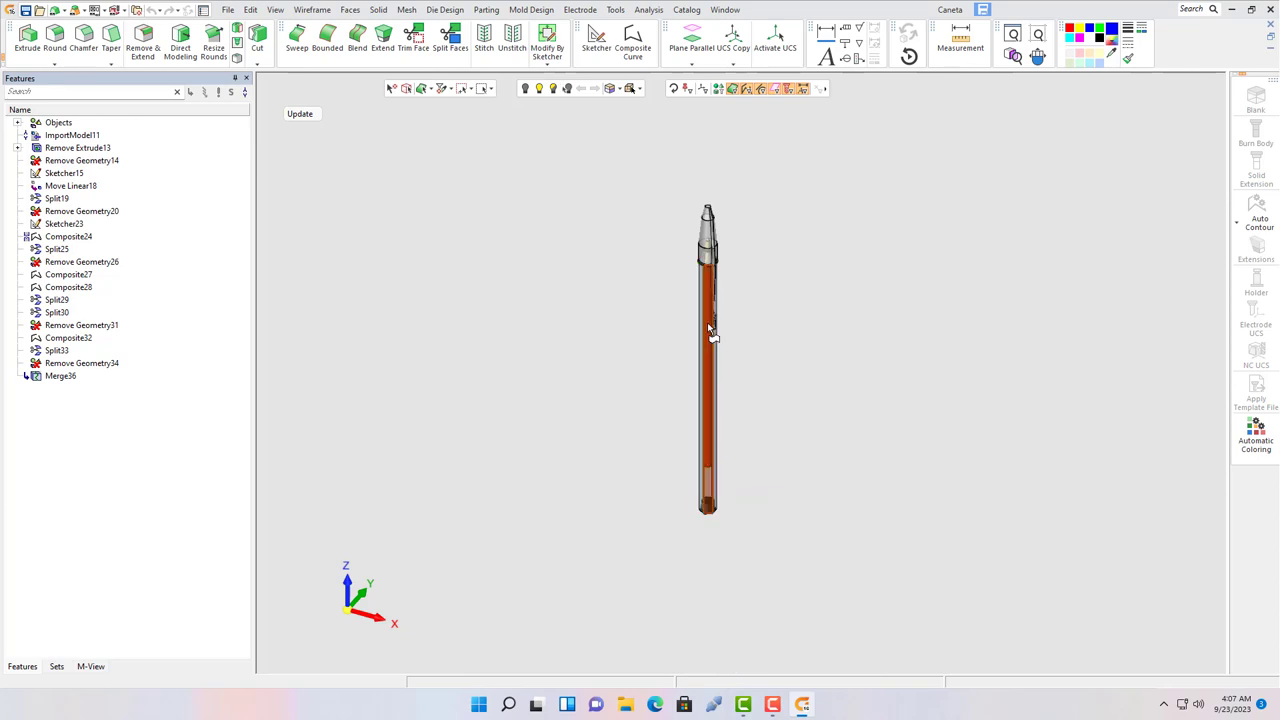
Step: Expand Remove Extrude13 in the history and open Composite28 for editing
{"action": "left_click", "coordinate": [298, 40]}
{"action": "left_click", "coordinate": [60, 318]}
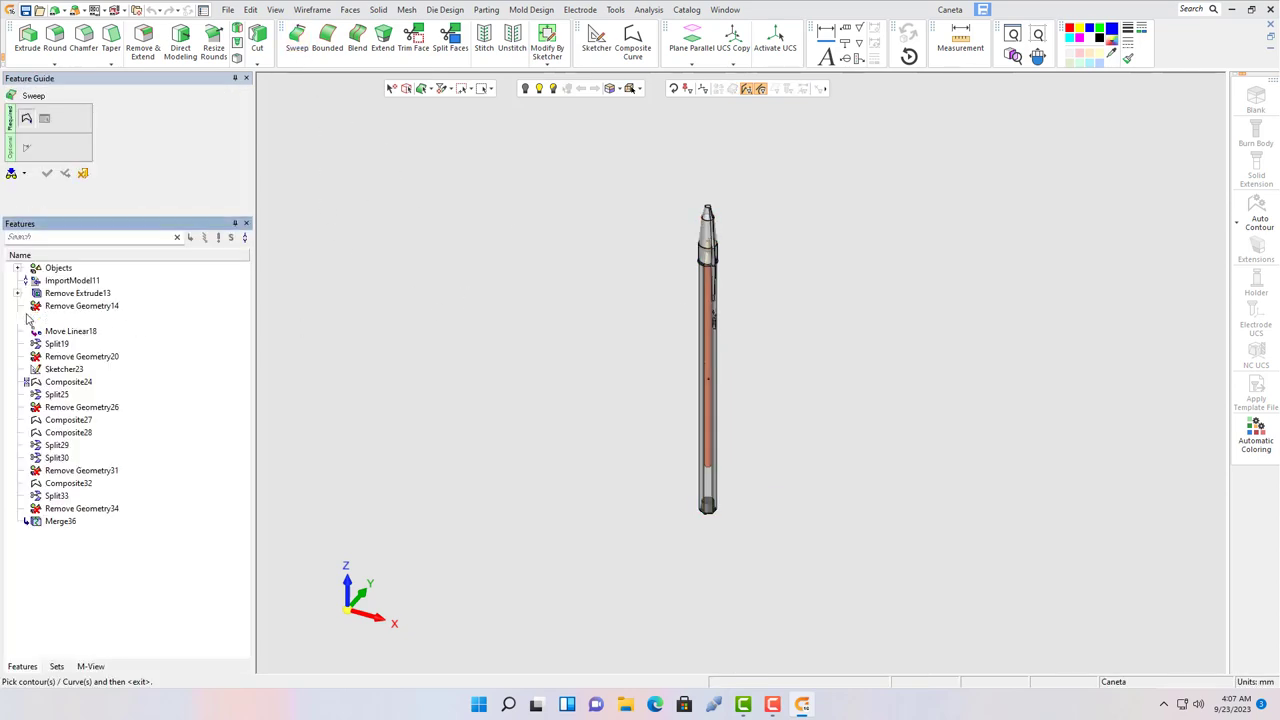
{"action": "left_click", "coordinate": [70, 306]}
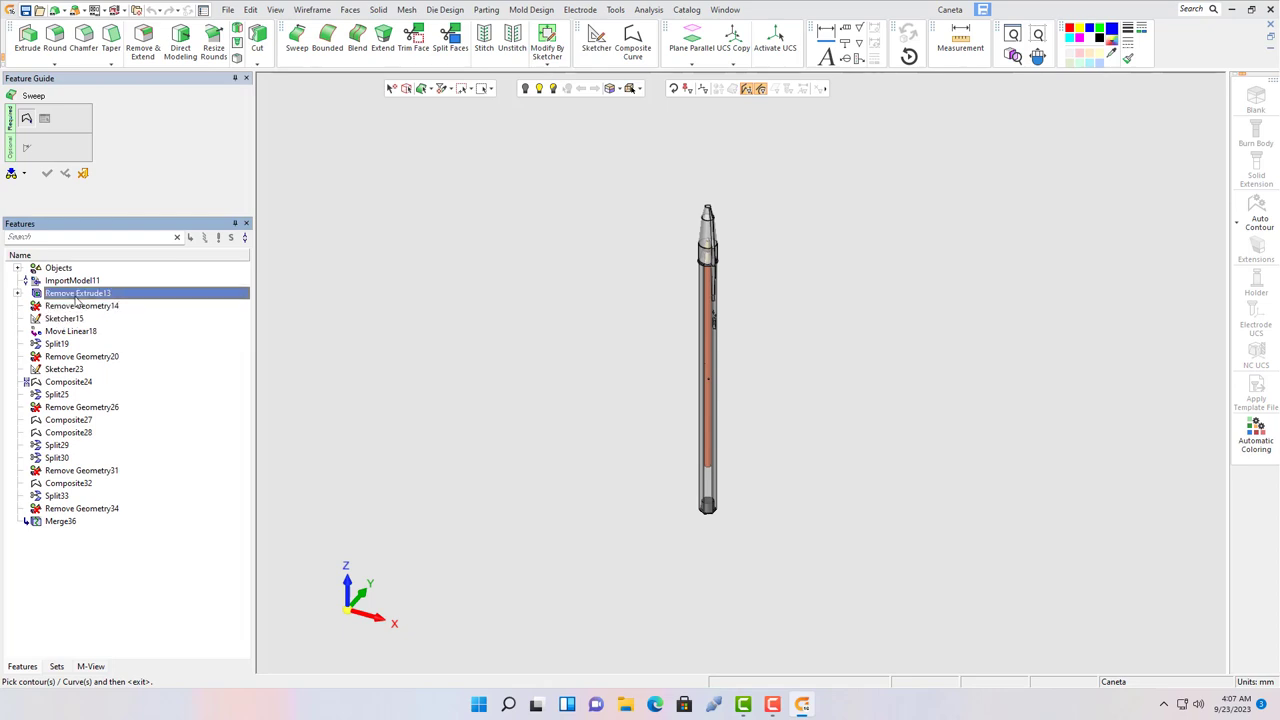
{"action": "double_click", "coordinate": [80, 294]}
{"action": "left_click", "coordinate": [74, 307]}
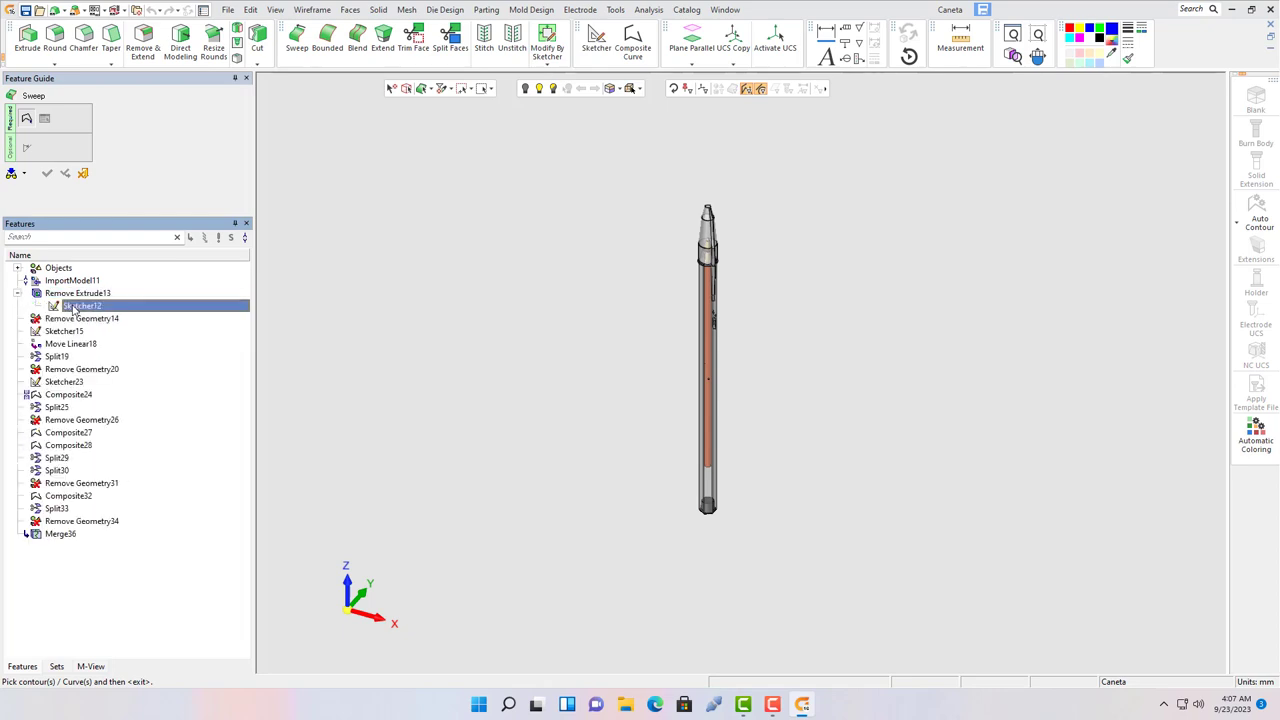
{"action": "left_click", "coordinate": [62, 449]}
{"action": "right_click", "coordinate": [62, 450]}
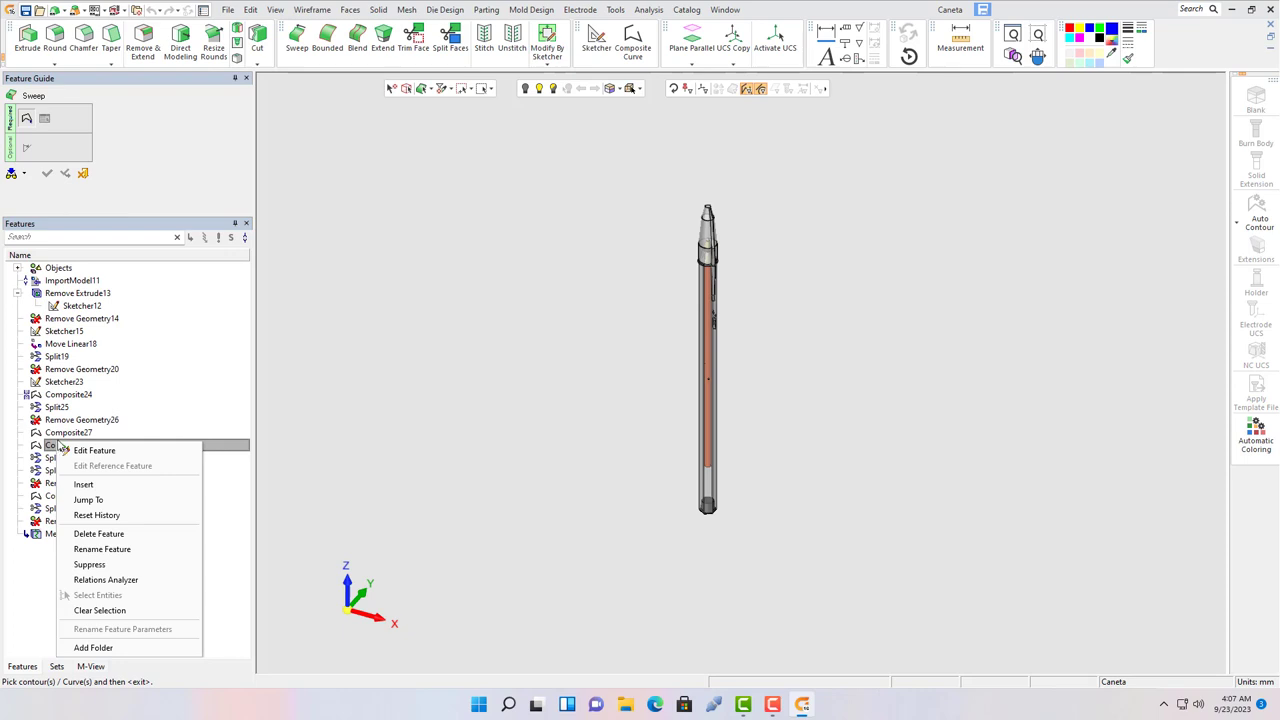
{"action": "left_click", "coordinate": [78, 451]}
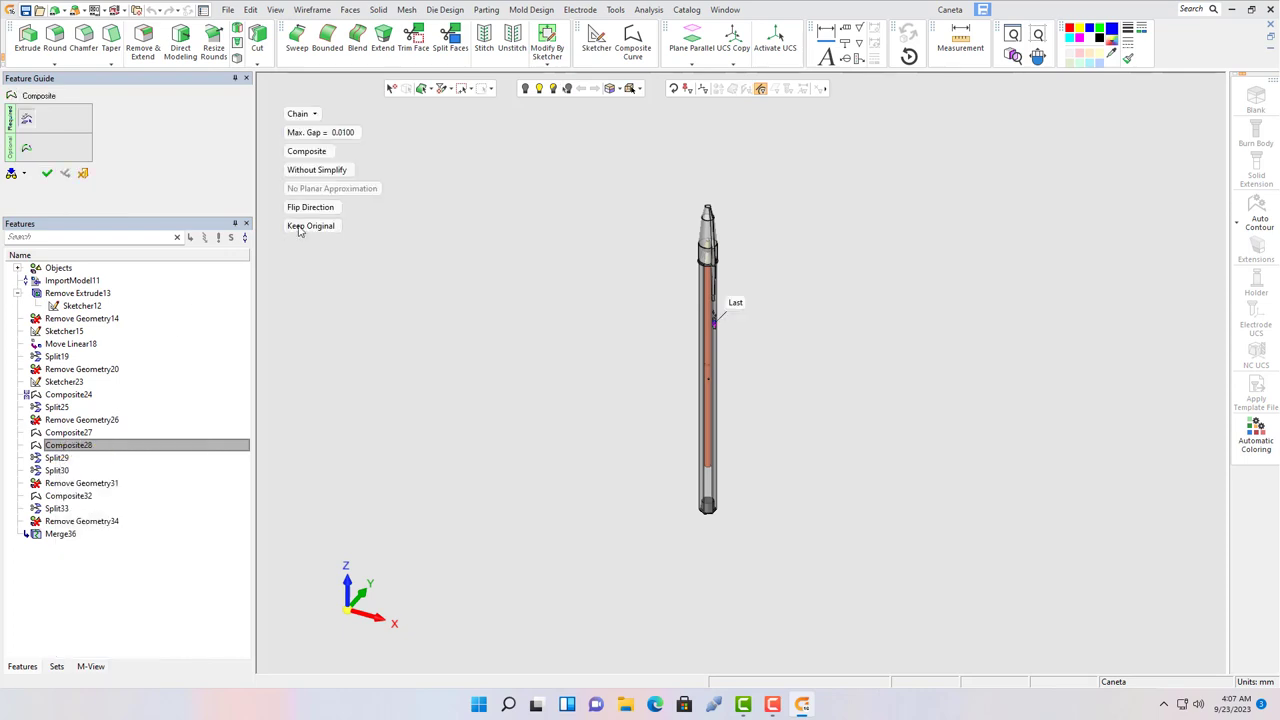
Step: Redefine Composite28 on a pen edge and suppress the conflicting Split30 during regeneration
{"action": "left_click", "coordinate": [714, 286]}
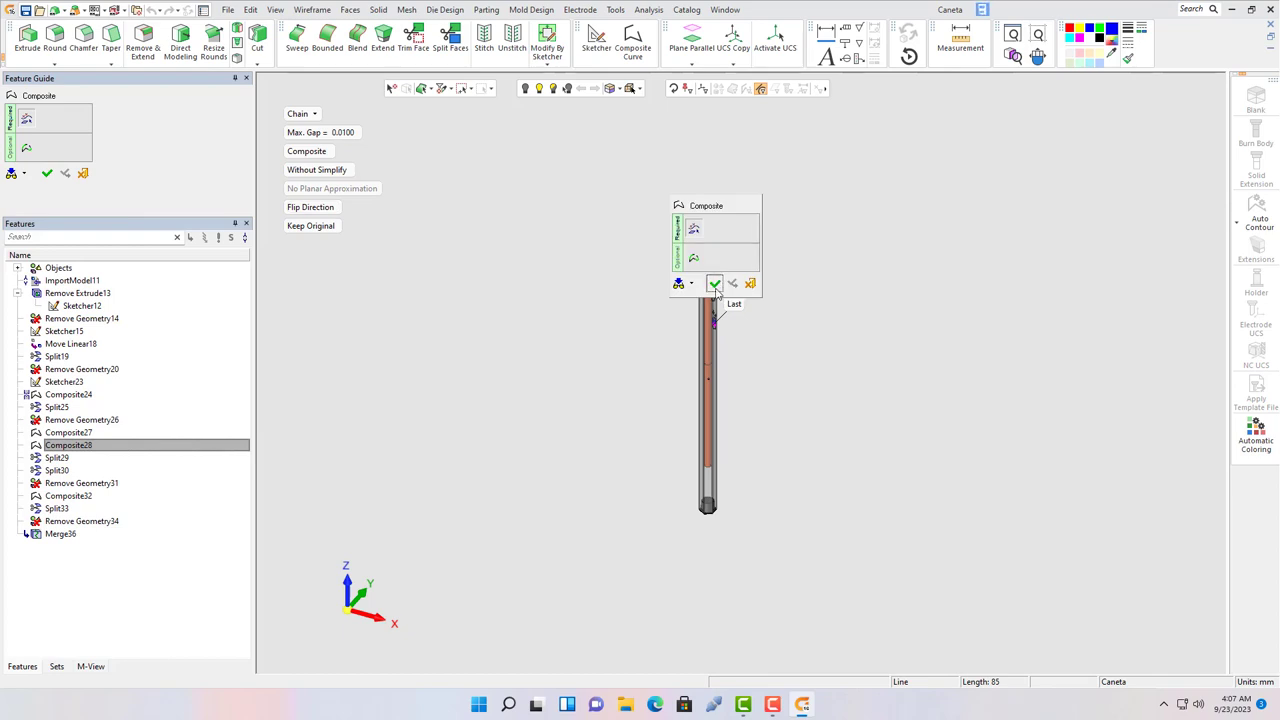
{"action": "left_click", "coordinate": [714, 284]}
{"action": "left_click", "coordinate": [310, 215]}
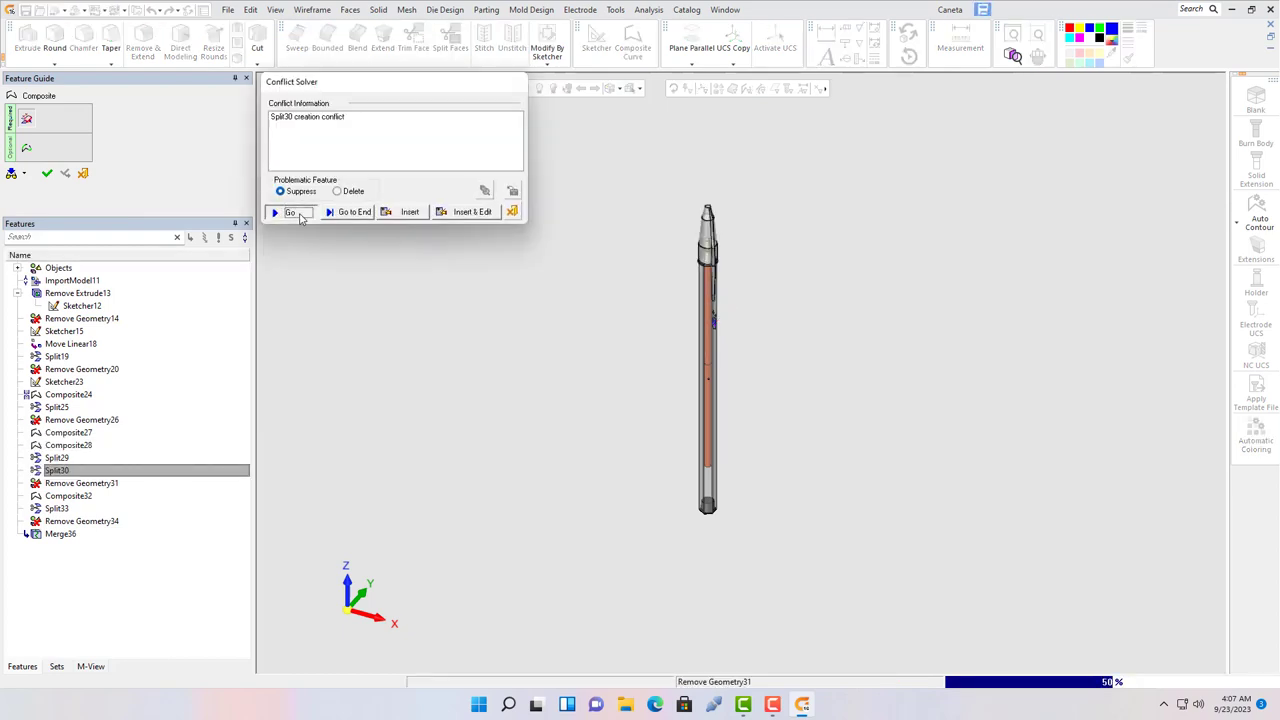
{"action": "left_click", "coordinate": [45, 251]}
Step: Try editing Remove Geometry26 and Composite32, dismiss the no-parameters messages, and select ImportModel11
{"action": "double_click", "coordinate": [55, 274]}
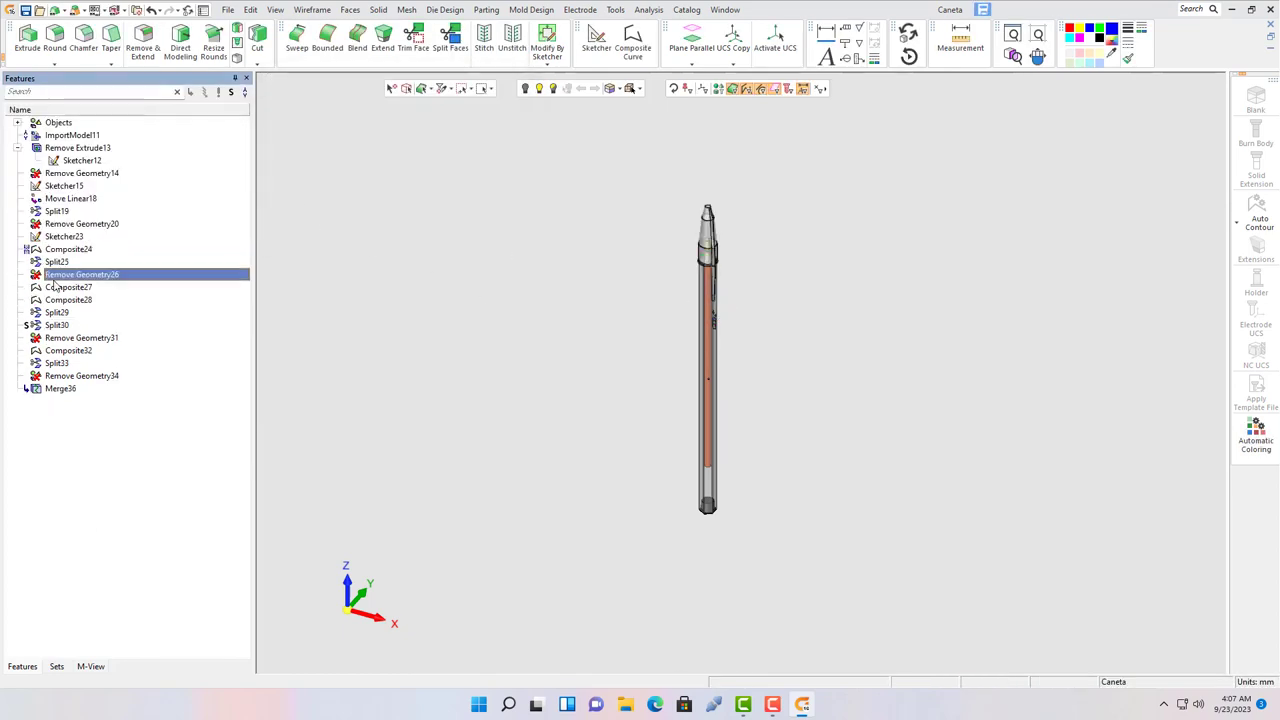
{"action": "left_click", "coordinate": [690, 379]}
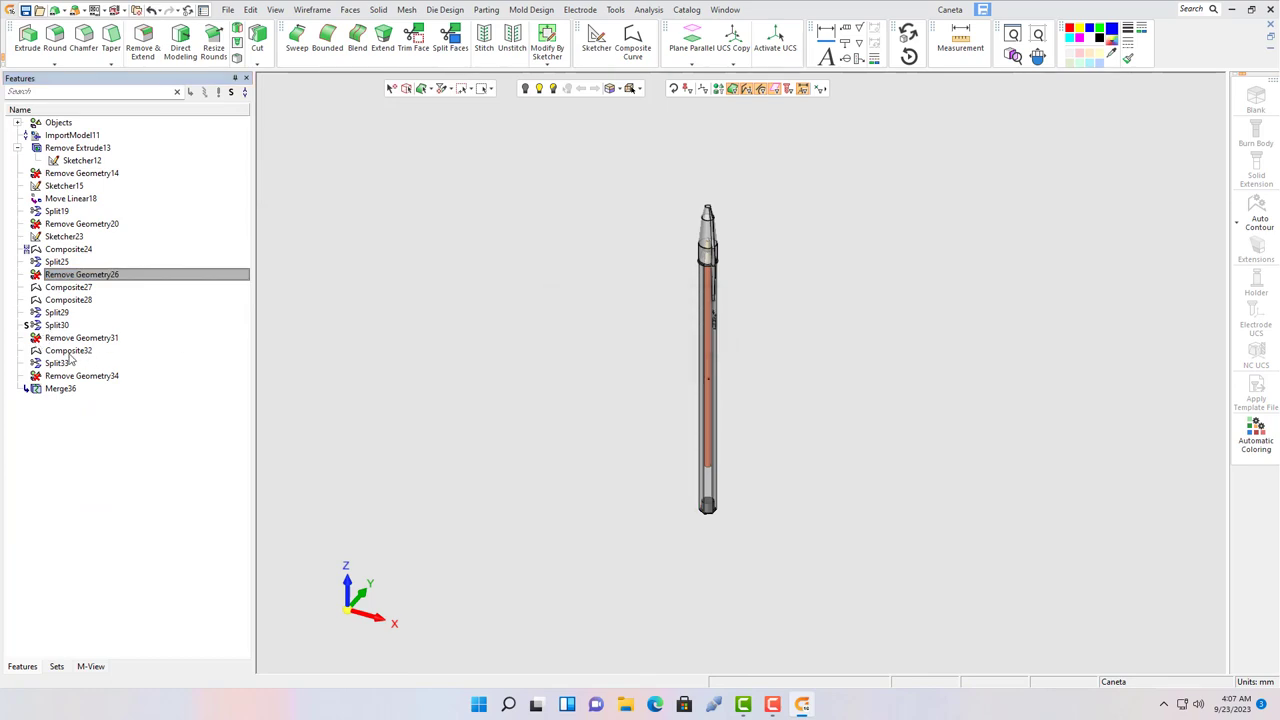
{"action": "double_click", "coordinate": [68, 351]}
{"action": "left_click", "coordinate": [692, 379]}
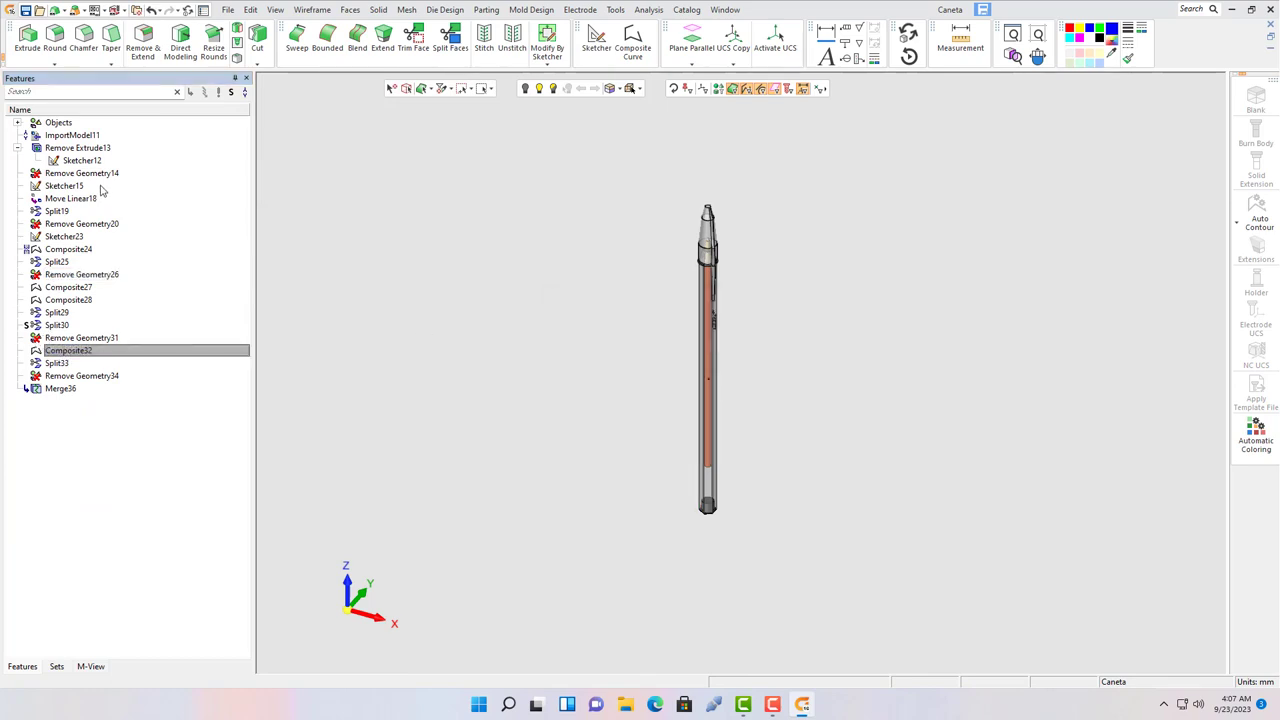
{"action": "left_click", "coordinate": [47, 137]}
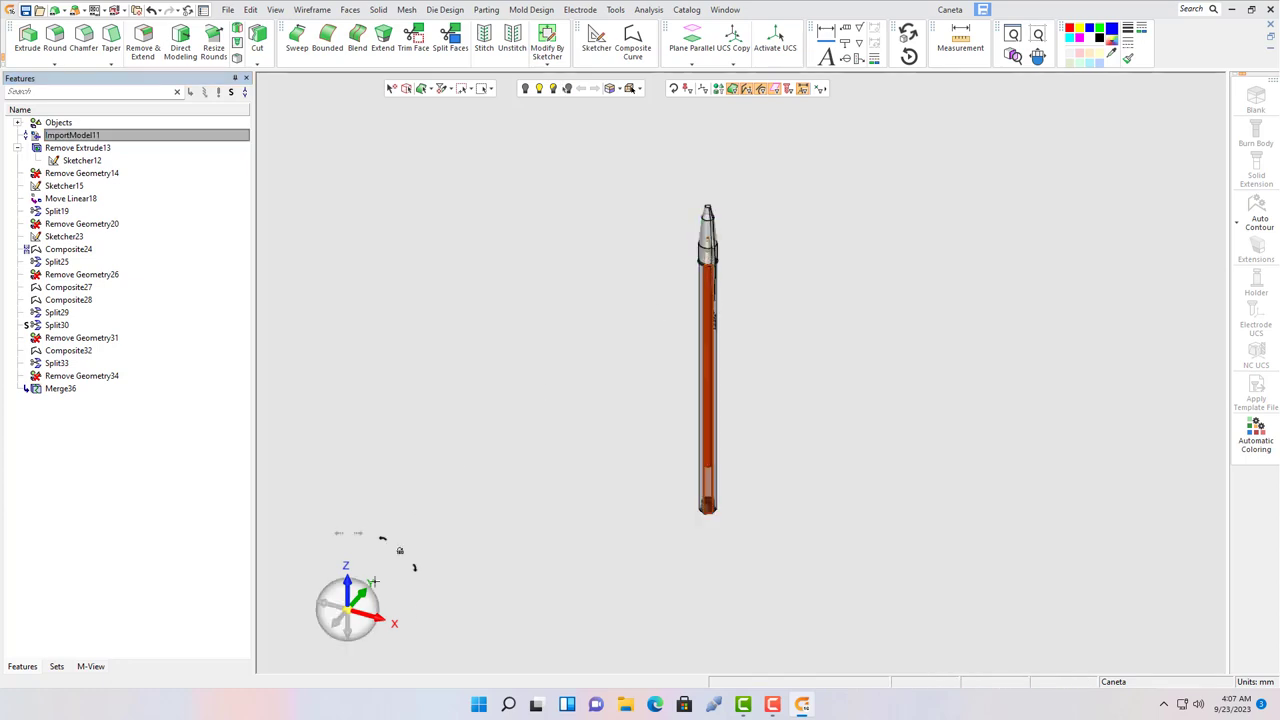
Step: Orbit the pen into a flatter diagonal pose and select its tip face
{"action": "mouse_move", "coordinate": [352, 627]}
{"action": "left_mouse_down"}
{"action": "mouse_move", "coordinate": [247, 621]}
{"action": "mouse_move", "coordinate": [157, 653]}
{"action": "left_mouse_up"}
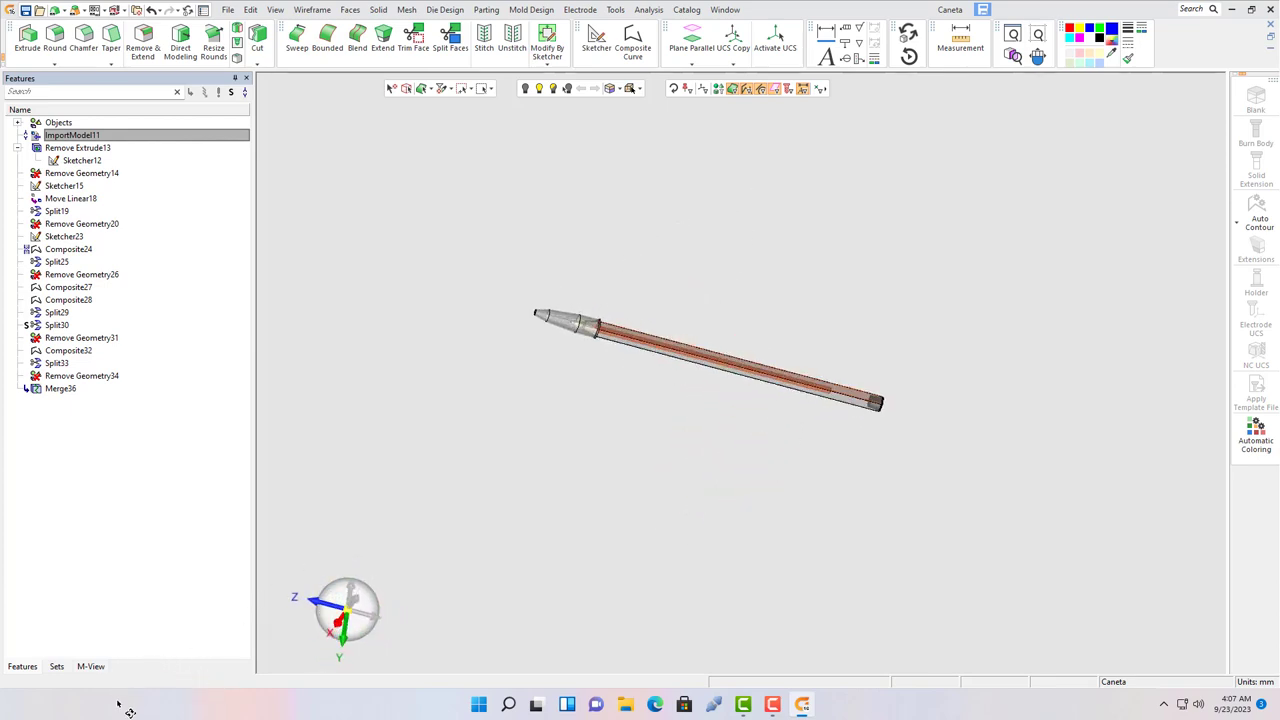
{"action": "left_click_drag", "start_coordinate": [157, 653], "coordinate": [120, 695]}
{"action": "mouse_move", "coordinate": [350, 612]}
{"action": "left_mouse_down"}
{"action": "mouse_move", "coordinate": [335, 520]}
{"action": "mouse_move", "coordinate": [343, 688]}
{"action": "mouse_move", "coordinate": [461, 528]}
{"action": "mouse_move", "coordinate": [486, 580]}
{"action": "mouse_move", "coordinate": [580, 523]}
{"action": "left_mouse_up"}
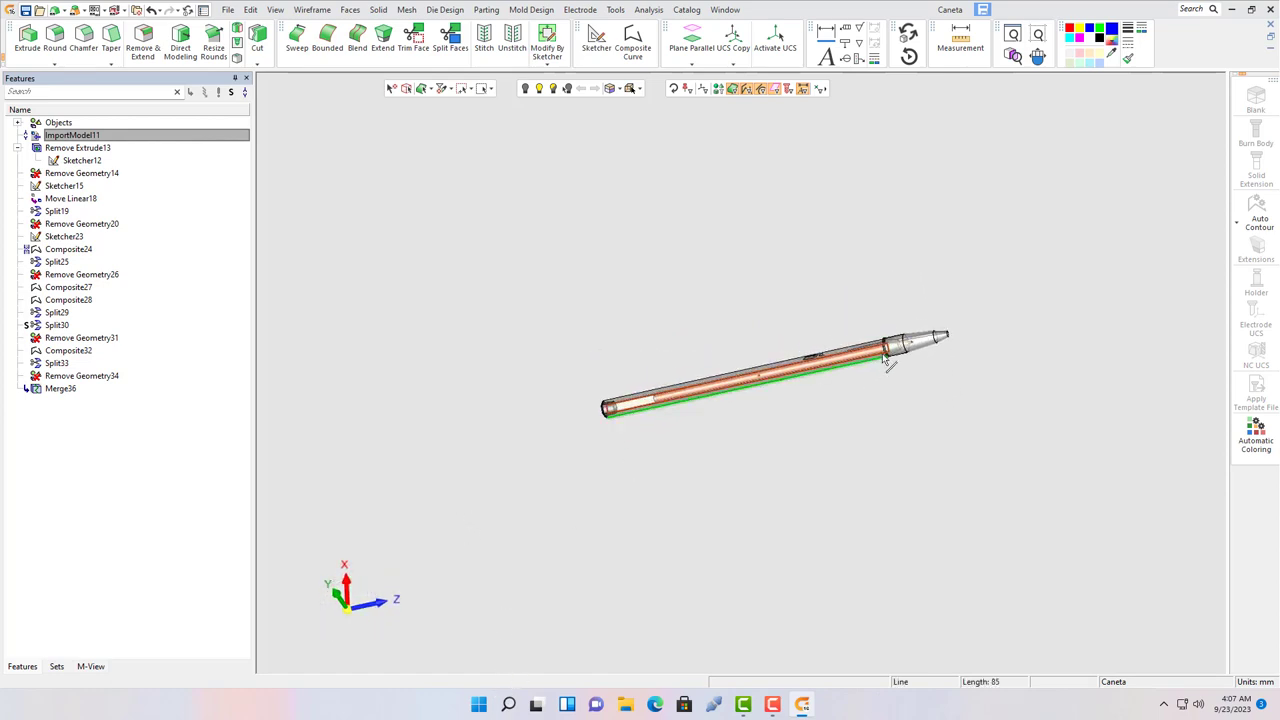
{"action": "left_click", "coordinate": [916, 348]}
Step: Try unstitching the pen tip faces from the tip face's context menu
{"action": "right_click", "coordinate": [914, 342]}
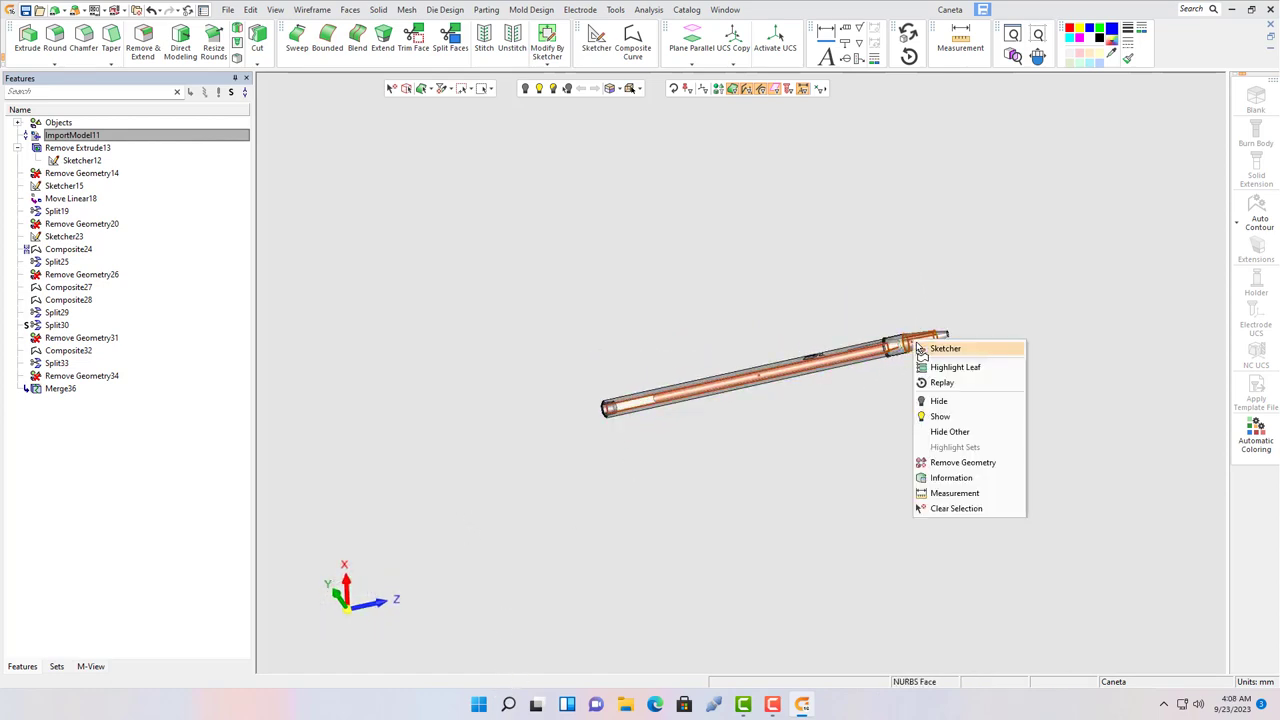
{"action": "left_click", "coordinate": [931, 367]}
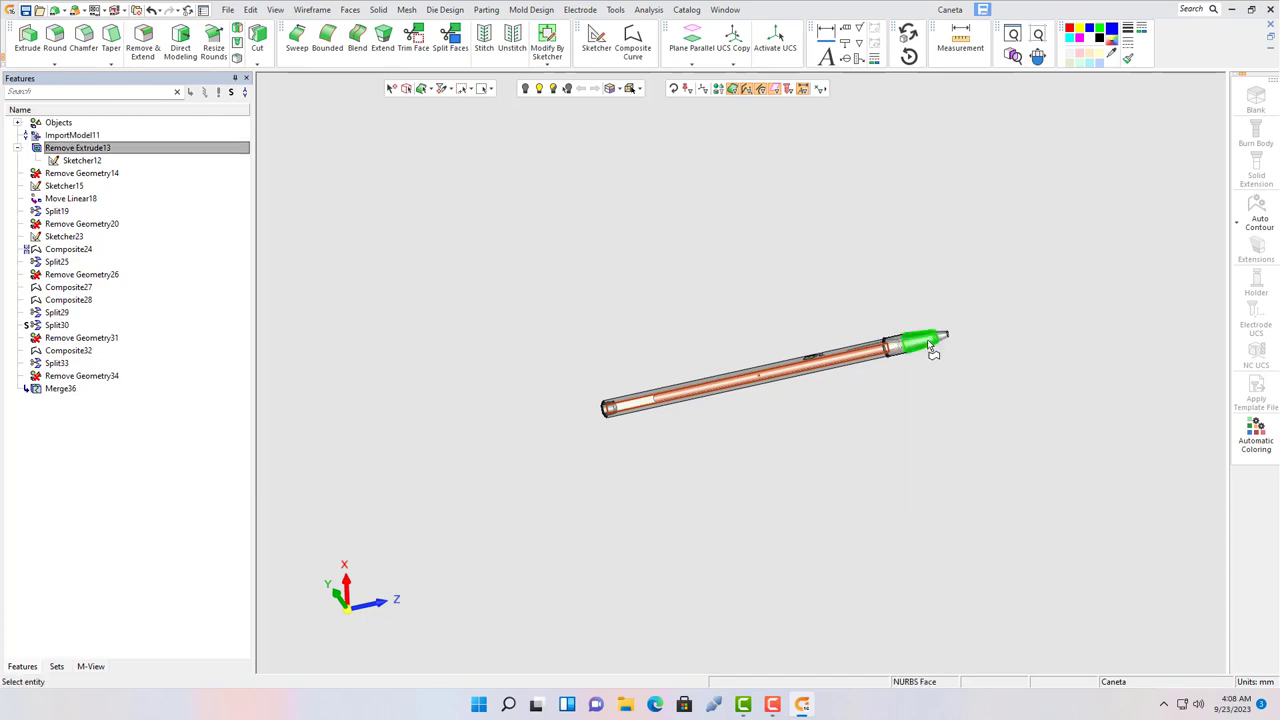
{"action": "right_click", "coordinate": [930, 348]}
{"action": "left_click", "coordinate": [952, 360]}
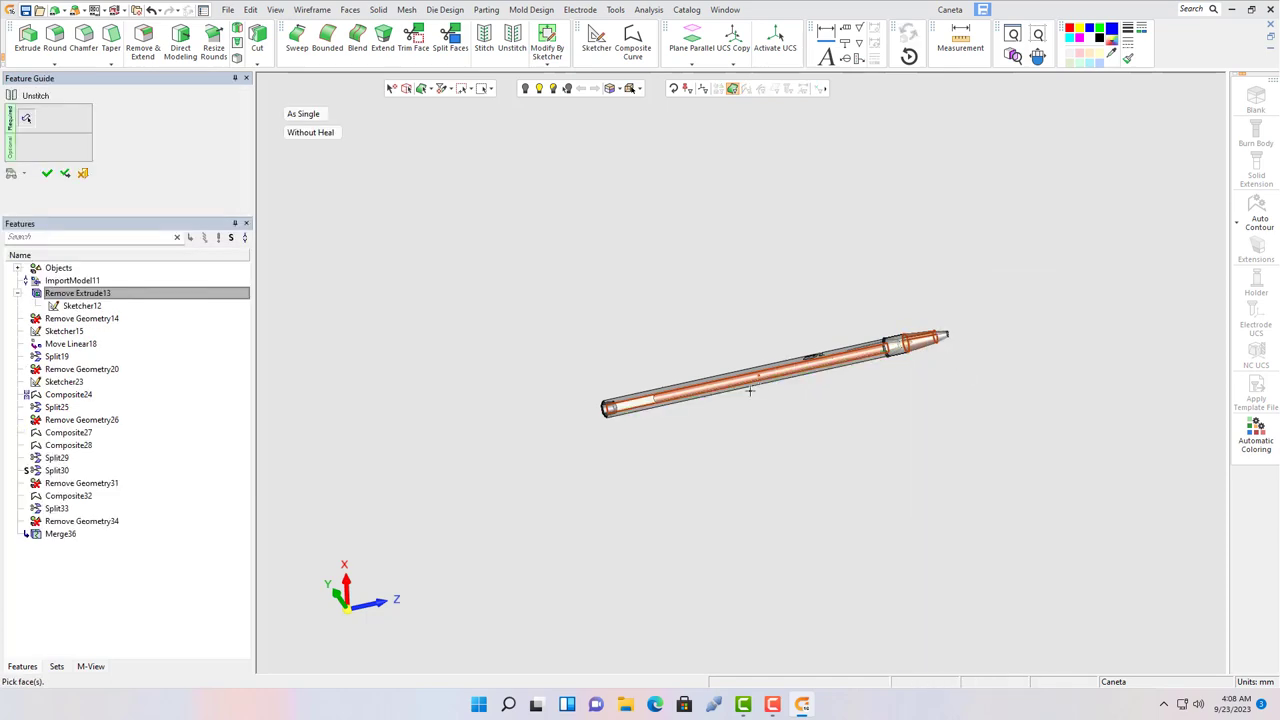
{"action": "middle_click_drag", "start_coordinate": [430, 600], "coordinate": [666, 571]}
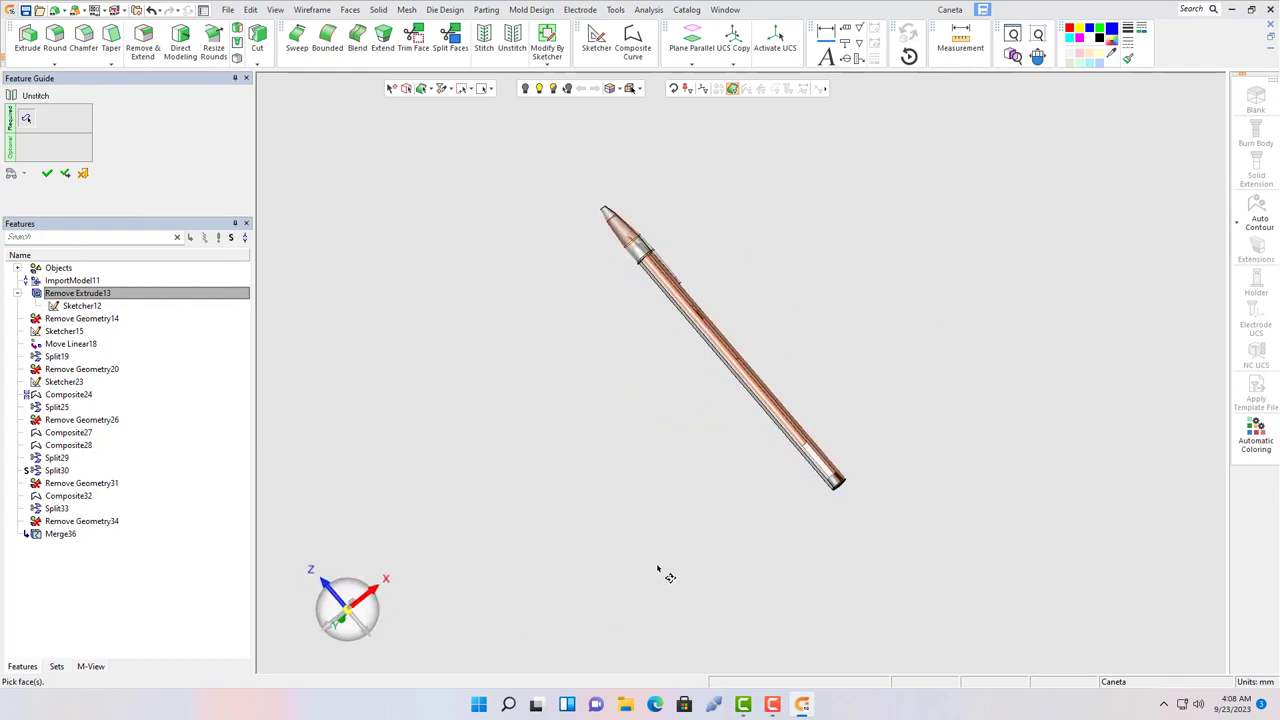
Step: Trial Auto Conformal Cooling on the pen tip faces and band, then start Extend (Delta 2.0000)
{"action": "left_click", "coordinate": [518, 10]}
{"action": "left_click", "coordinate": [531, 108]}
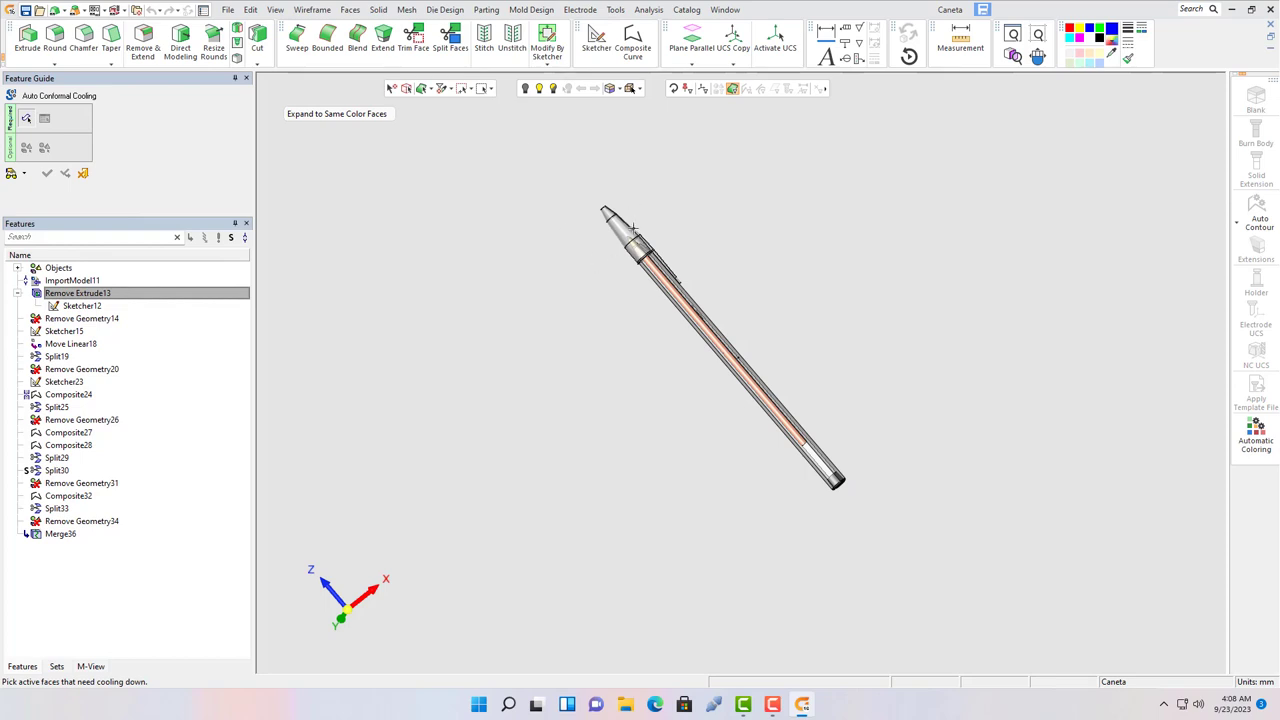
{"action": "left_click", "coordinate": [640, 245]}
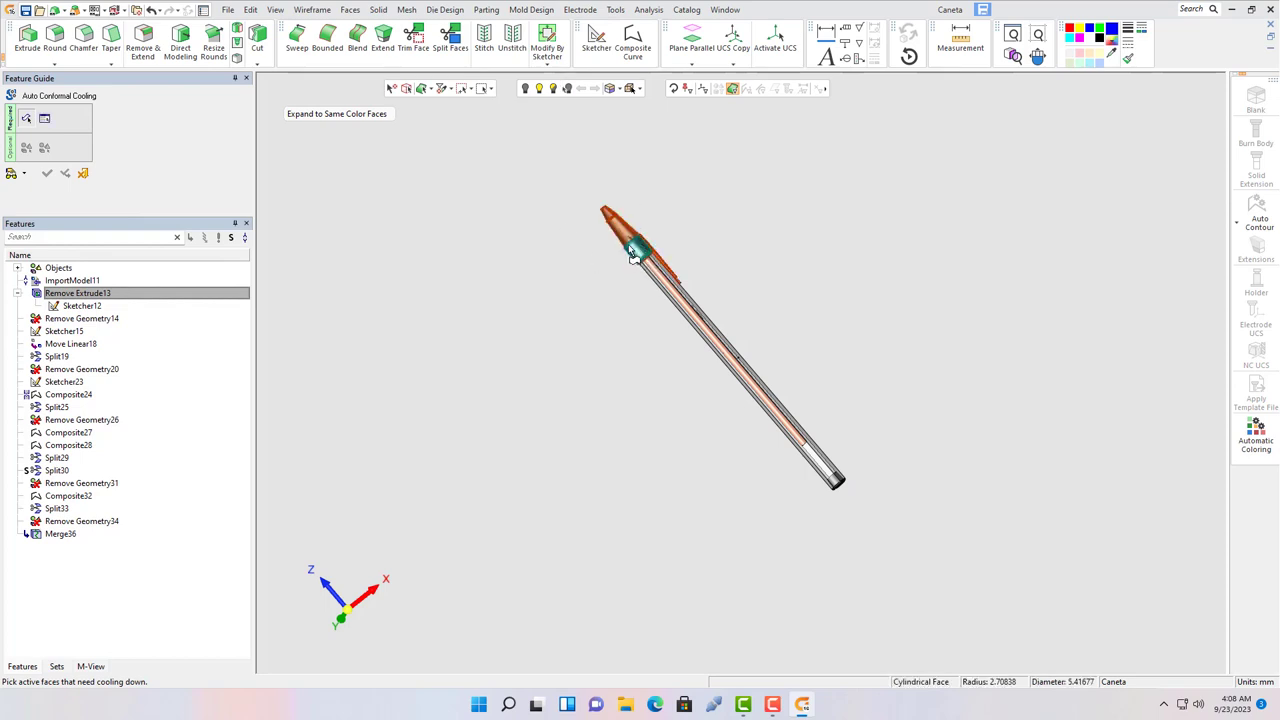
{"action": "left_click", "coordinate": [638, 252]}
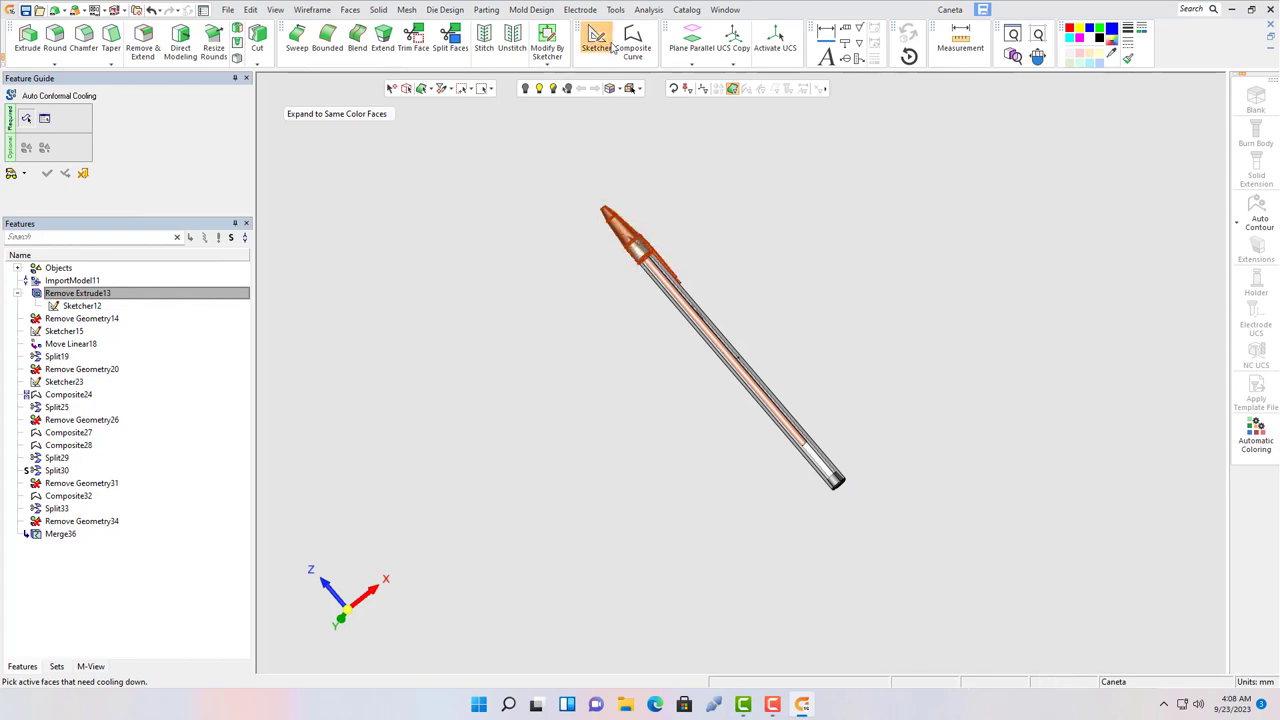
{"action": "left_click", "coordinate": [383, 38]}
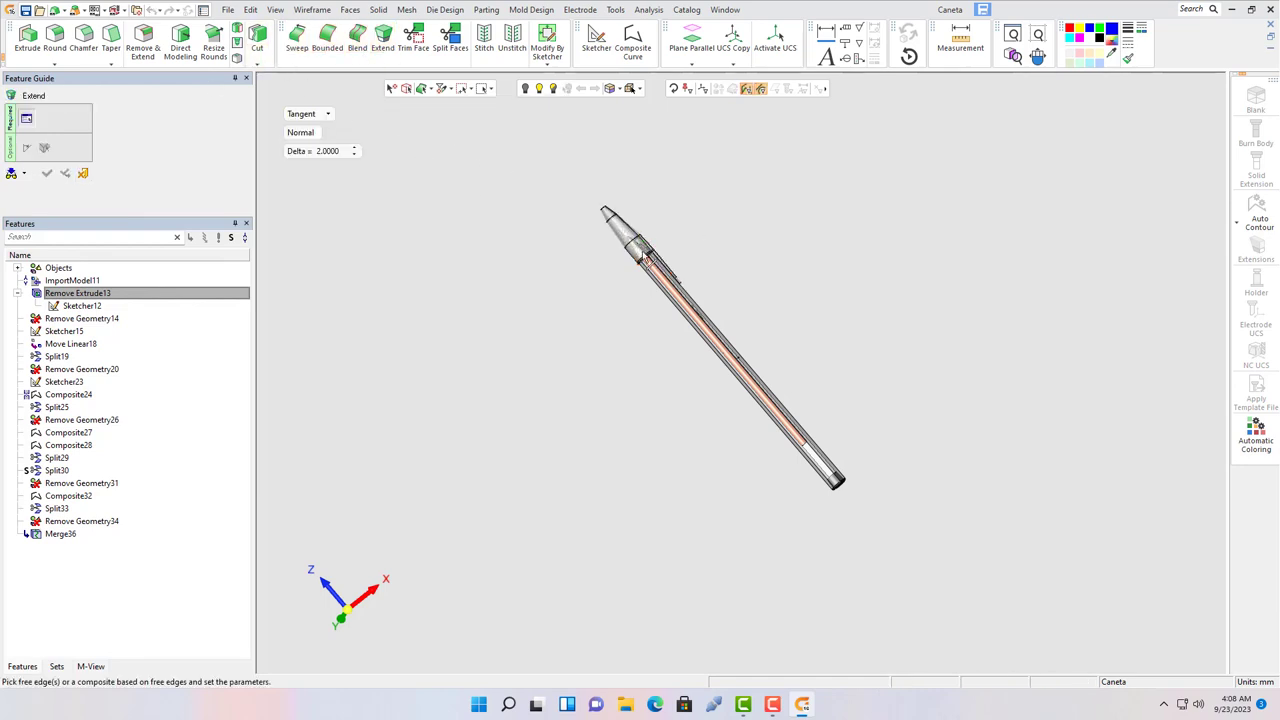
Step: Trial Extend on a pen edge and a Hole point near the tip with center snapping
{"action": "left_click", "coordinate": [652, 262]}
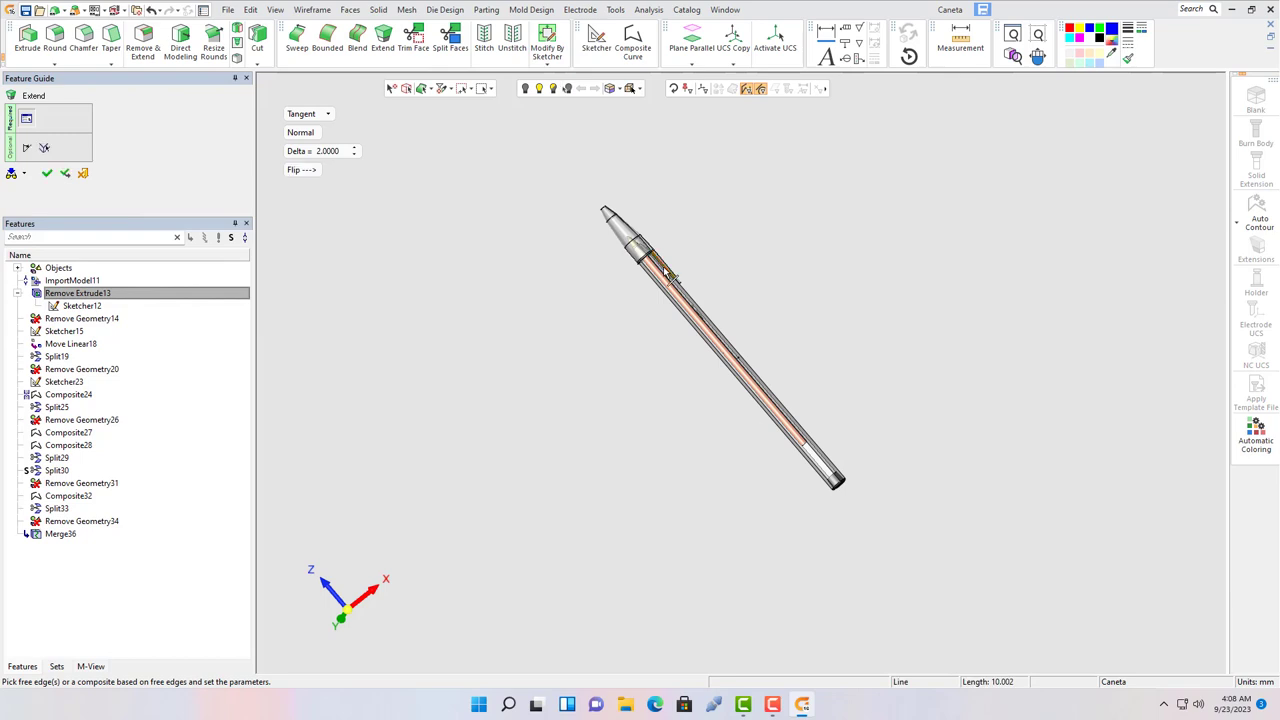
{"action": "left_click", "coordinate": [257, 37]}
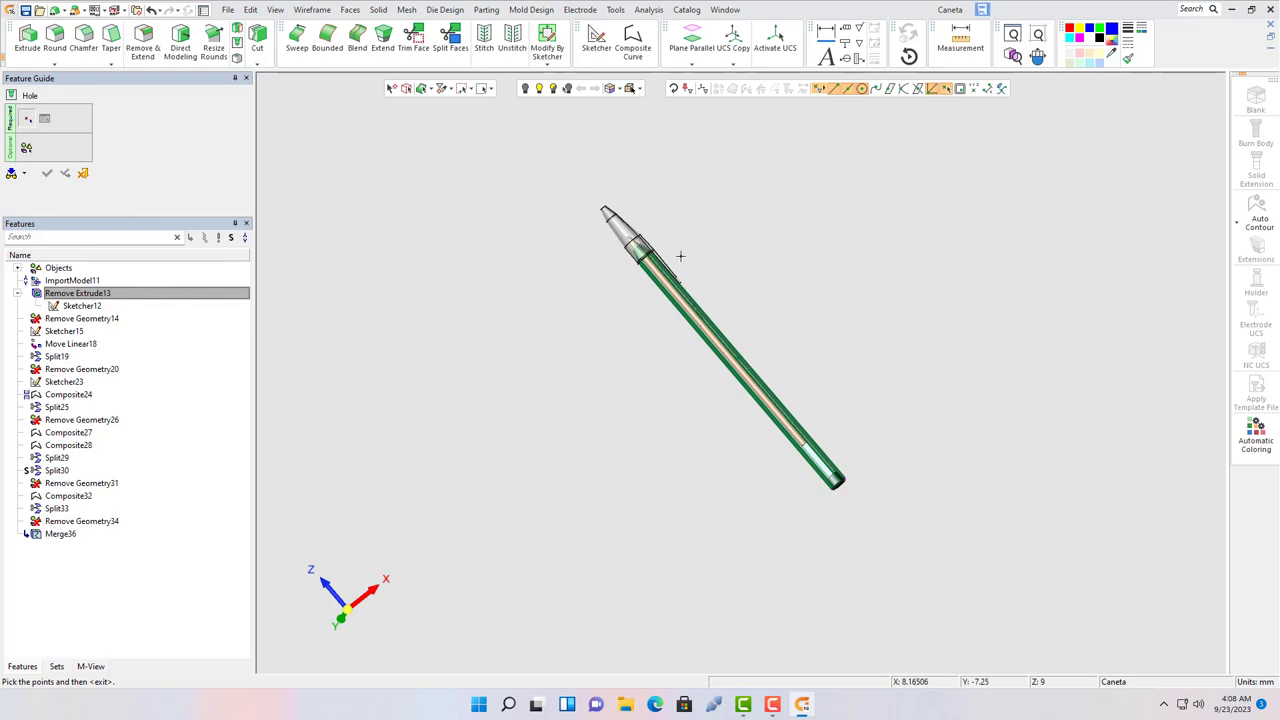
{"action": "left_click", "coordinate": [637, 250]}
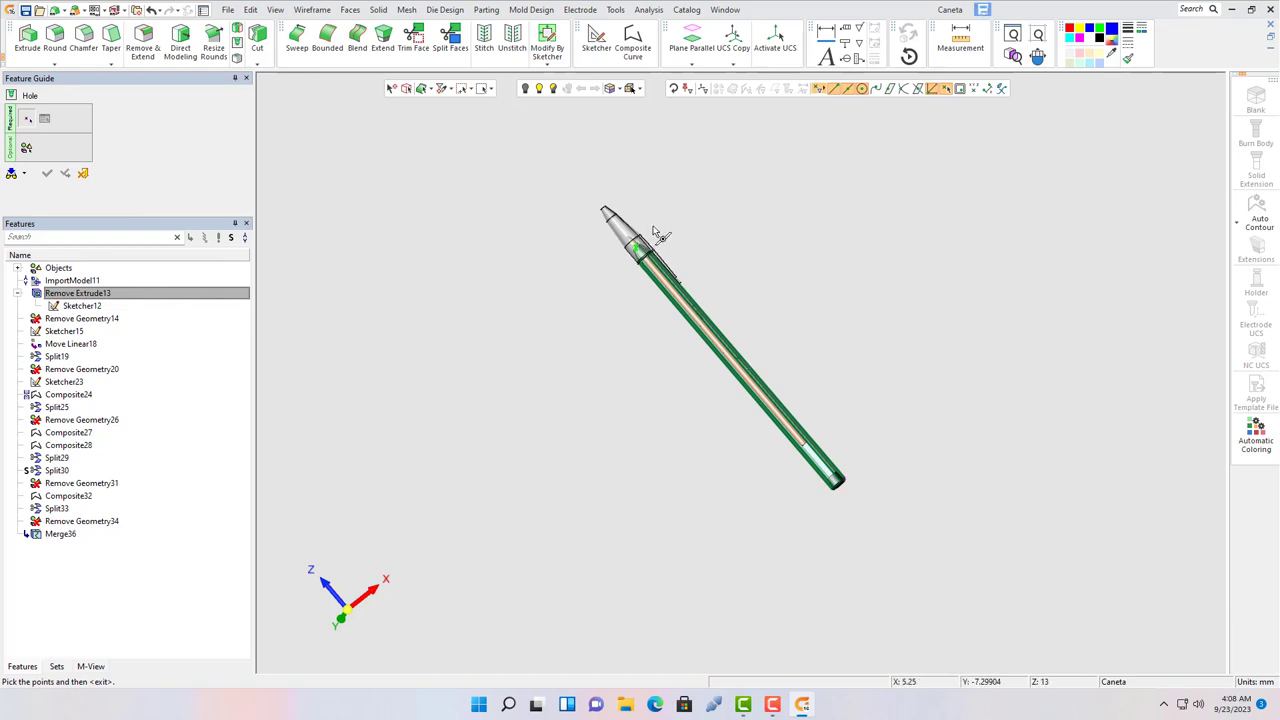
{"action": "left_click", "coordinate": [861, 88]}
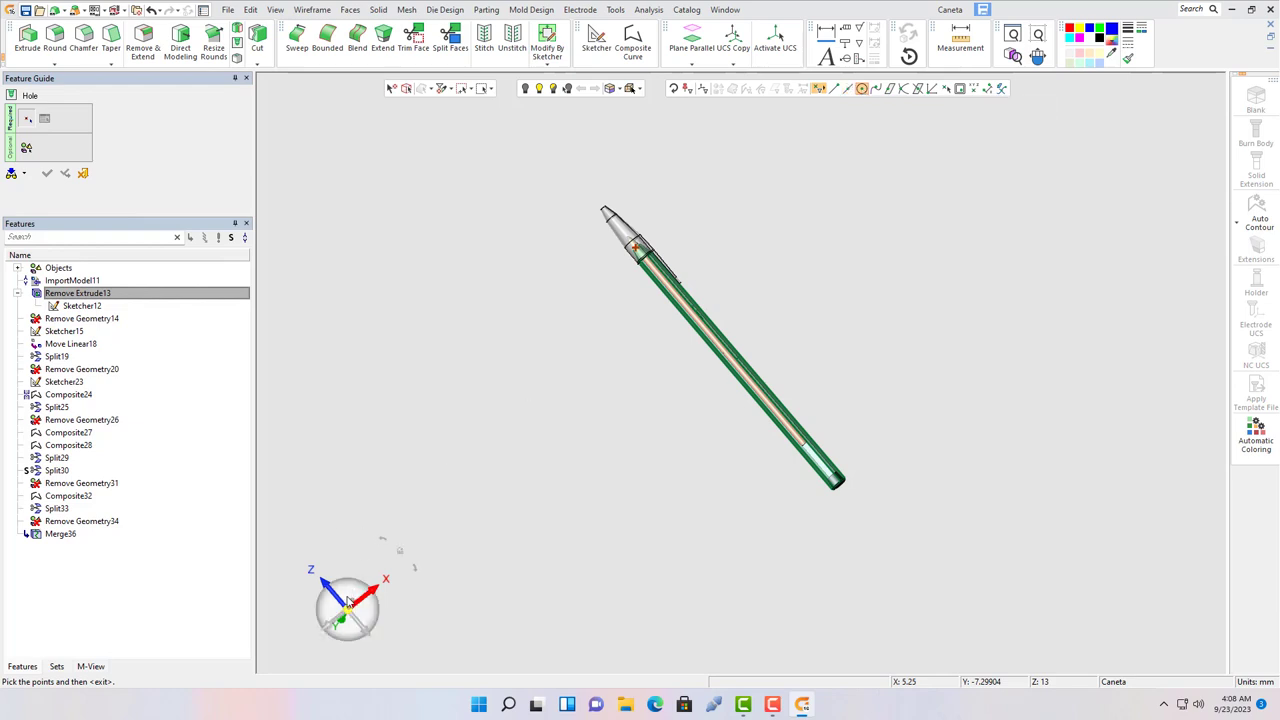
{"action": "mouse_move", "coordinate": [349, 603]}
{"action": "middle_mouse_down"}
{"action": "mouse_move", "coordinate": [280, 457]}
{"action": "mouse_move", "coordinate": [383, 514]}
{"action": "mouse_move", "coordinate": [258, 520]}
{"action": "mouse_move", "coordinate": [434, 489]}
{"action": "middle_mouse_up"}
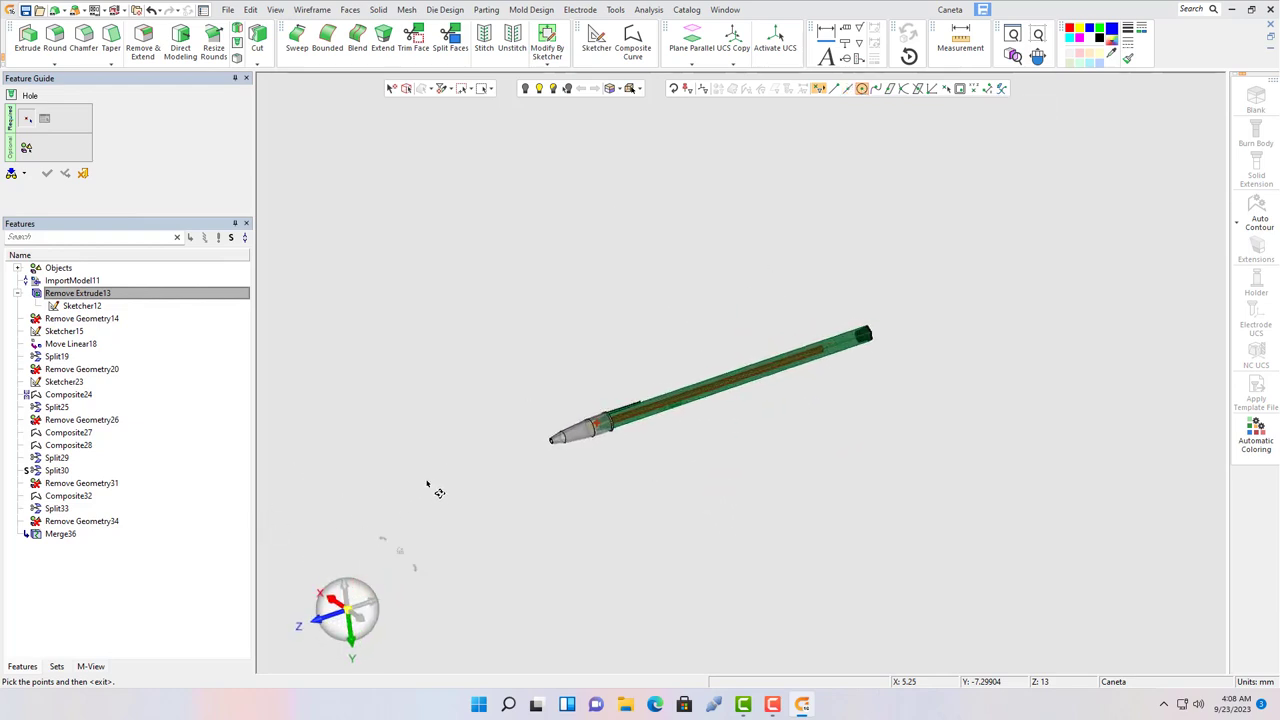
Step: Turn on Automatic Coloring, select the Composite28 feature, and start Remove and Extend
{"action": "left_click", "coordinate": [1250, 442]}
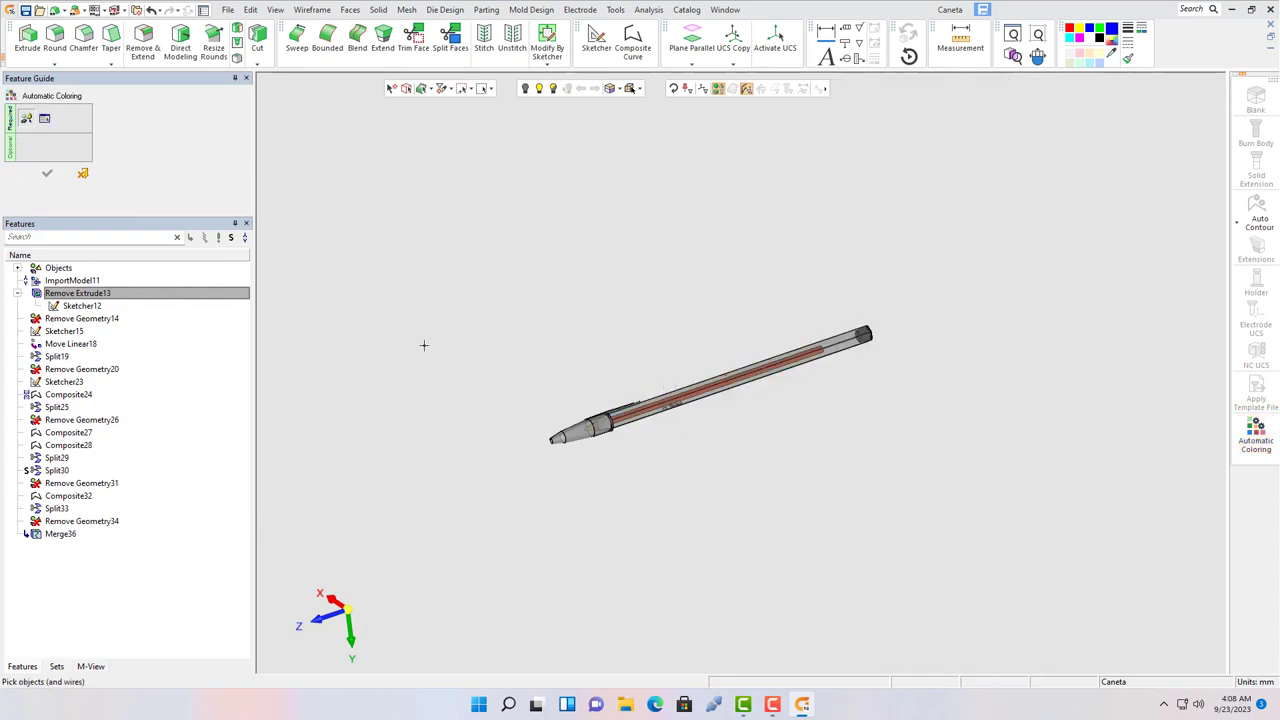
{"action": "left_click", "coordinate": [75, 372]}
{"action": "left_click", "coordinate": [40, 445]}
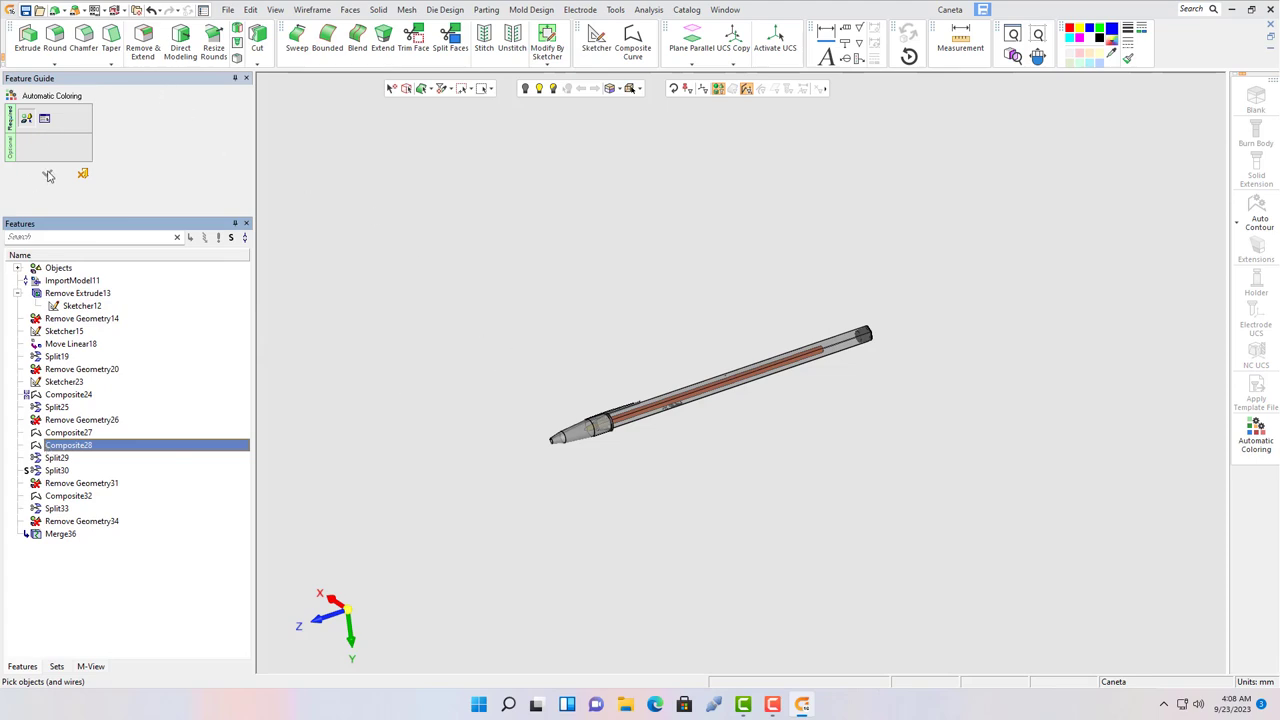
{"action": "left_click", "coordinate": [142, 44]}
{"action": "left_click", "coordinate": [410, 405]}
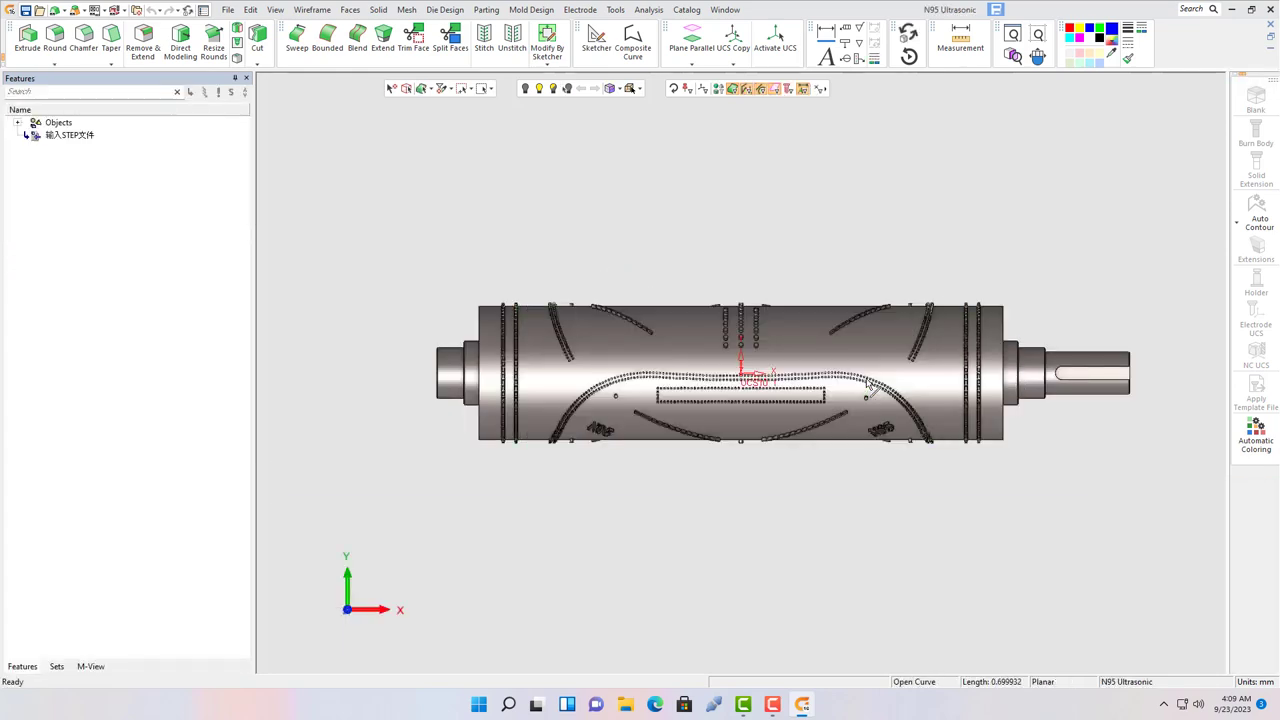
Step: Attempt editing the imported STEP feature, then select the roller's cylindrical face in an oblique view
{"action": "double_click", "coordinate": [45, 136]}
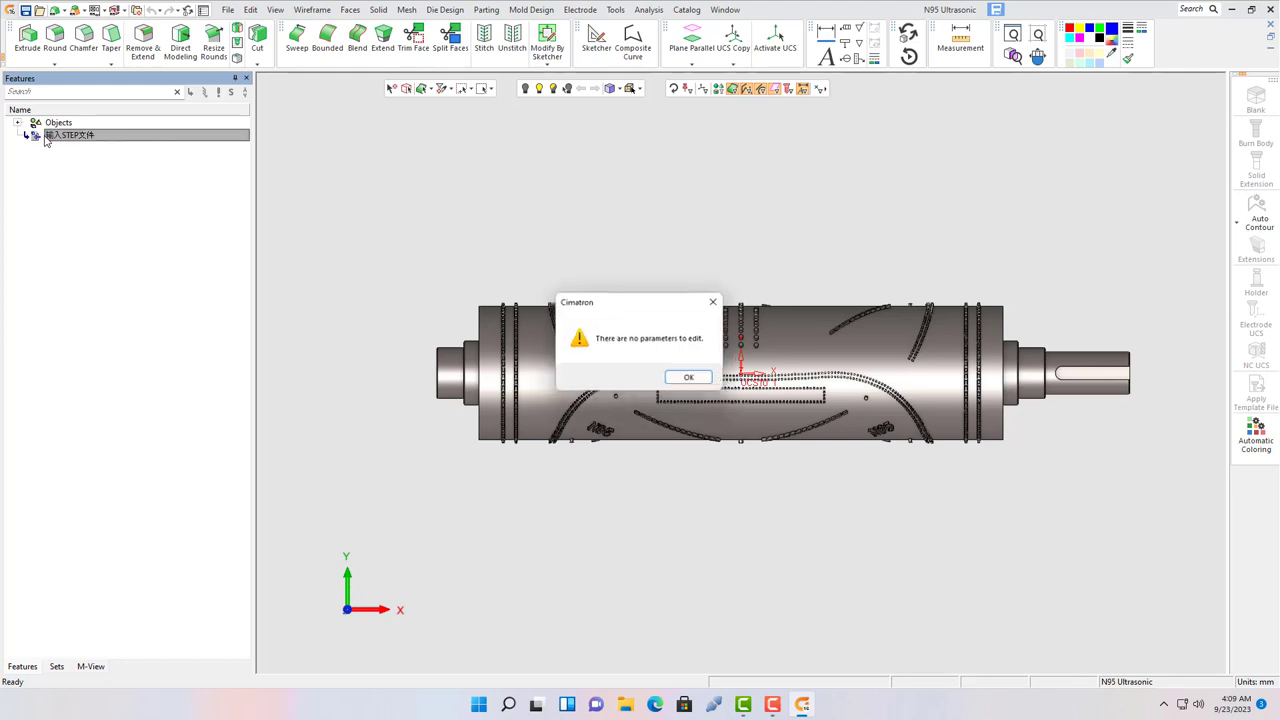
{"action": "left_click", "coordinate": [688, 377]}
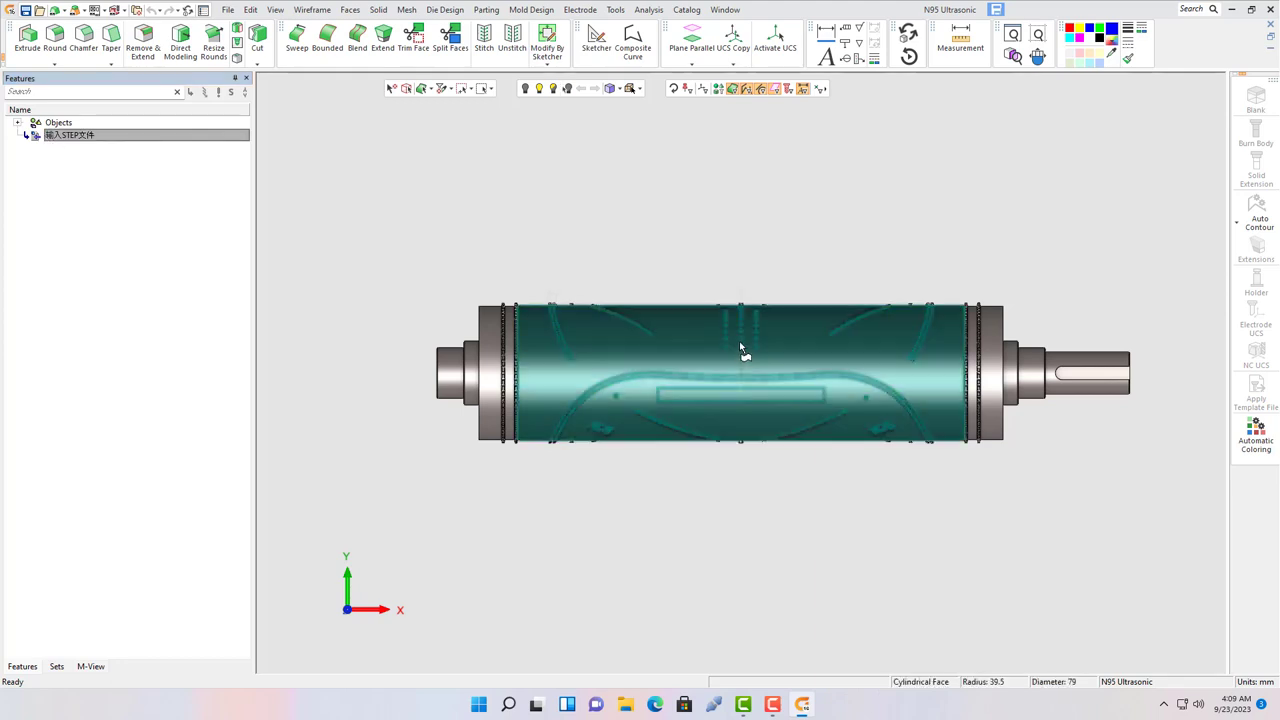
{"action": "left_click", "coordinate": [740, 345]}
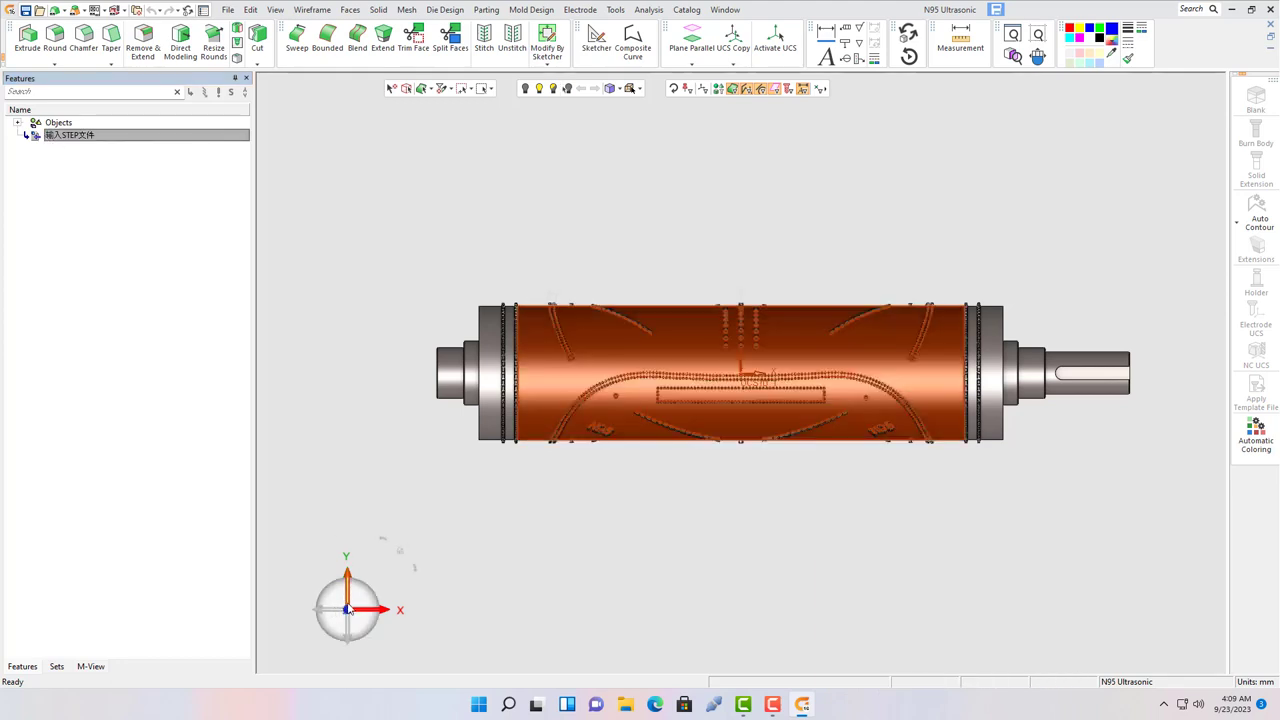
{"action": "mouse_move", "coordinate": [348, 608]}
{"action": "left_mouse_down"}
{"action": "mouse_move", "coordinate": [392, 487]}
{"action": "mouse_move", "coordinate": [386, 440]}
{"action": "mouse_move", "coordinate": [459, 378]}
{"action": "mouse_move", "coordinate": [491, 374]}
{"action": "mouse_move", "coordinate": [429, 474]}
{"action": "left_mouse_up"}
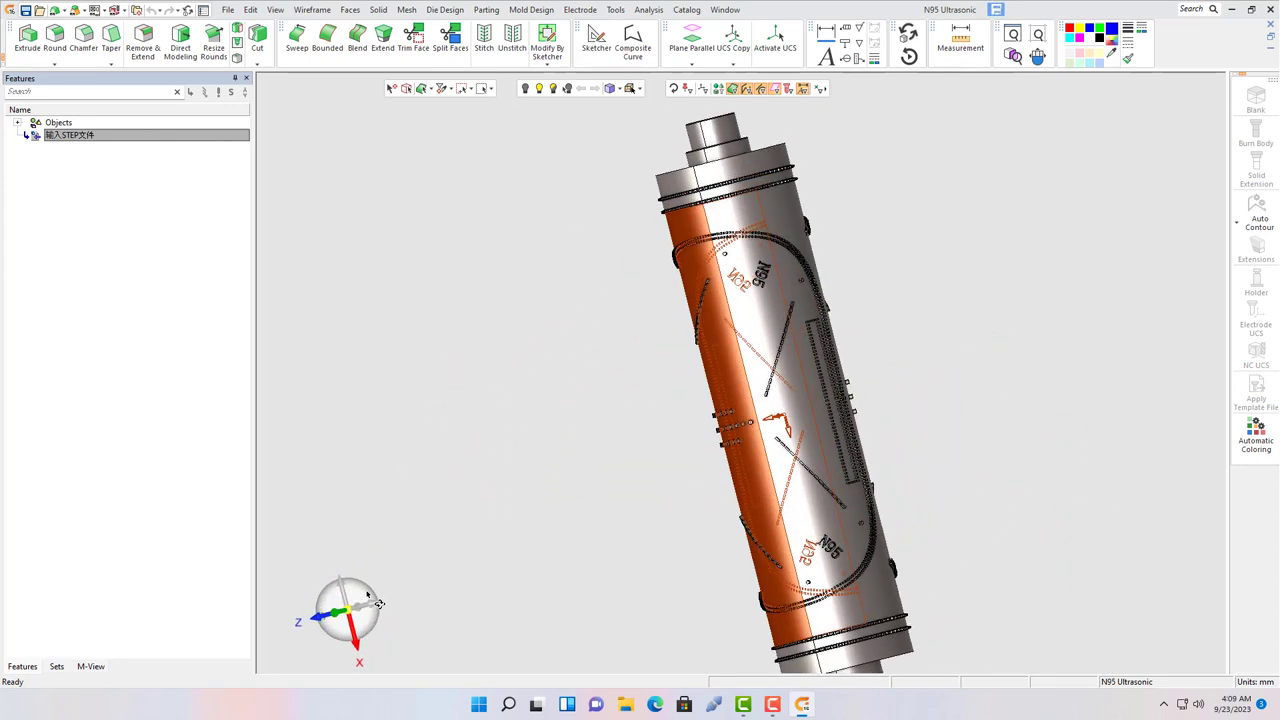
{"action": "mouse_move", "coordinate": [378, 603]}
{"action": "left_mouse_down"}
{"action": "mouse_move", "coordinate": [386, 589]}
{"action": "mouse_move", "coordinate": [486, 583]}
{"action": "mouse_move", "coordinate": [520, 563]}
{"action": "mouse_move", "coordinate": [531, 534]}
{"action": "mouse_move", "coordinate": [669, 503]}
{"action": "mouse_move", "coordinate": [629, 586]}
{"action": "left_mouse_up"}
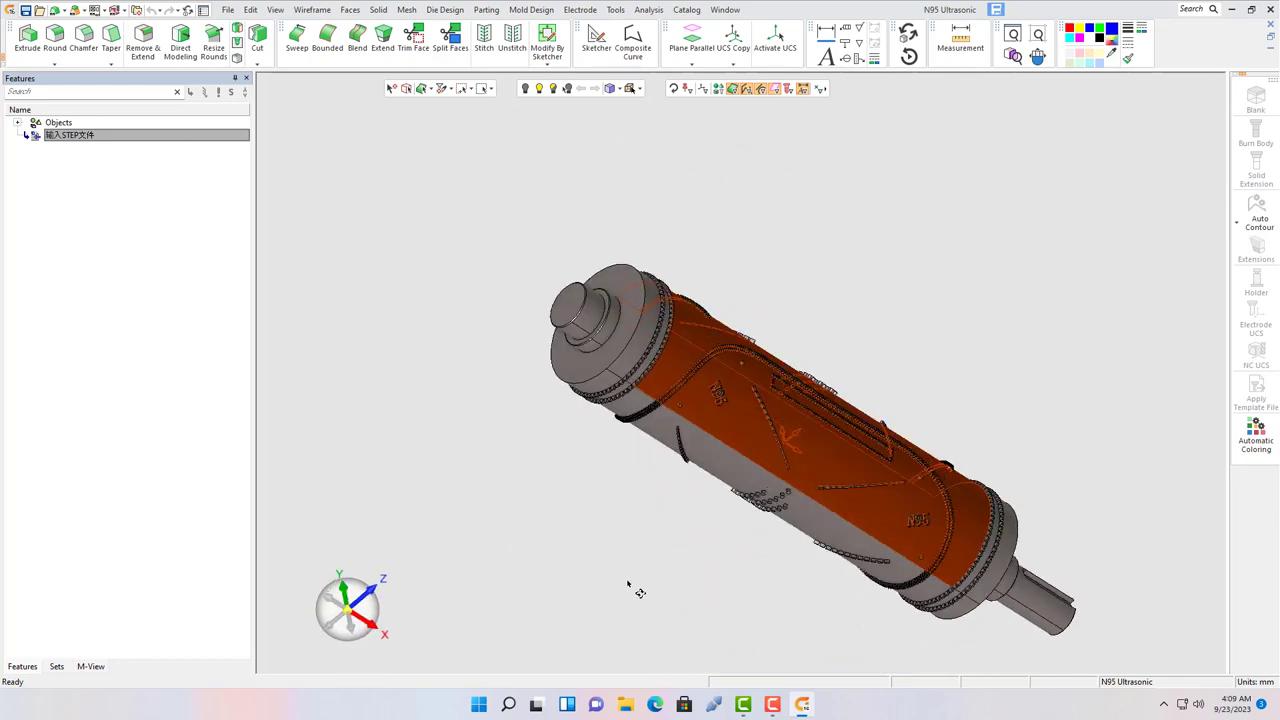
{"action": "left_click", "coordinate": [402, 12]}
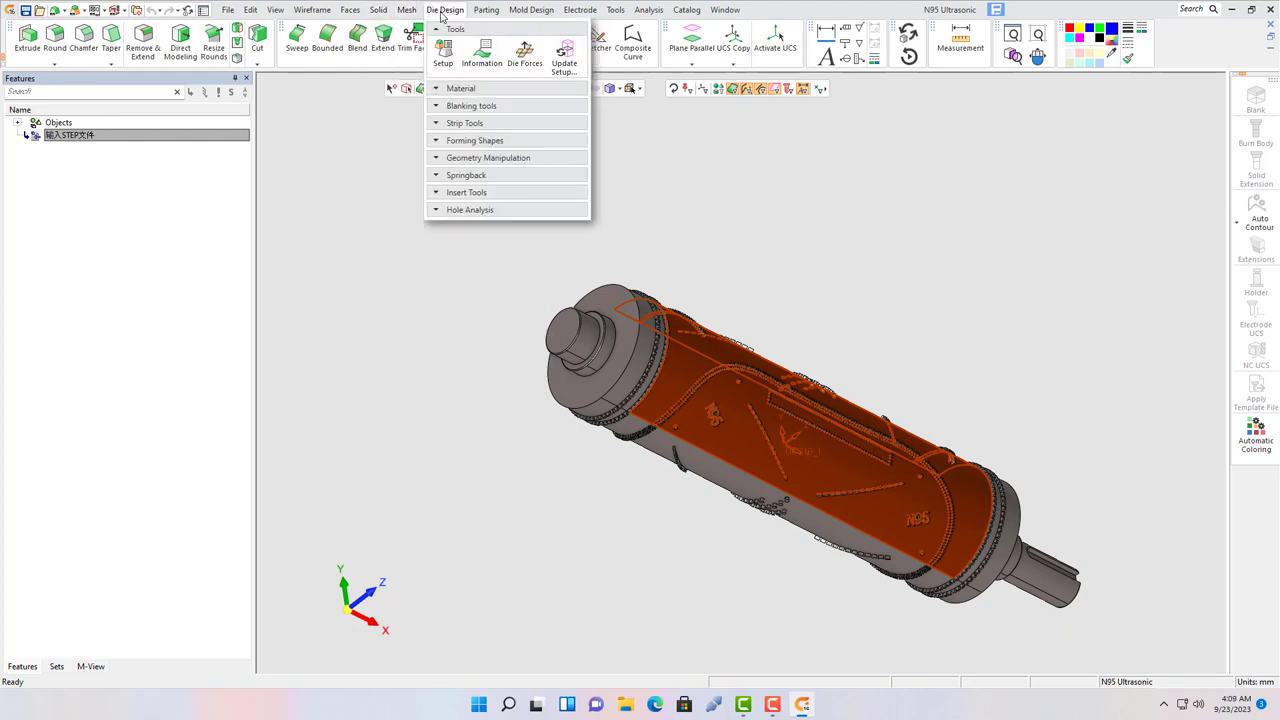
Step: Start Parting > QuickSplit on the roller and expand its Objects node
{"action": "left_click", "coordinate": [486, 10]}
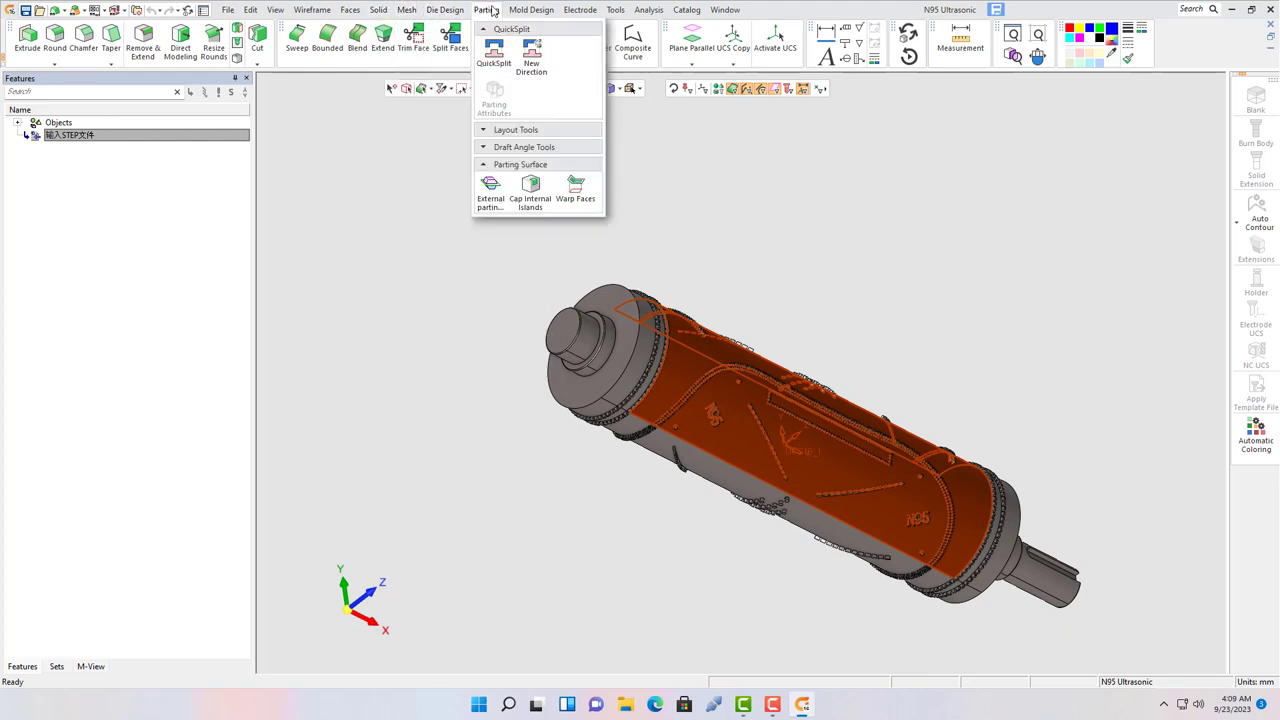
{"action": "left_click", "coordinate": [511, 62]}
{"action": "left_click", "coordinate": [58, 272]}
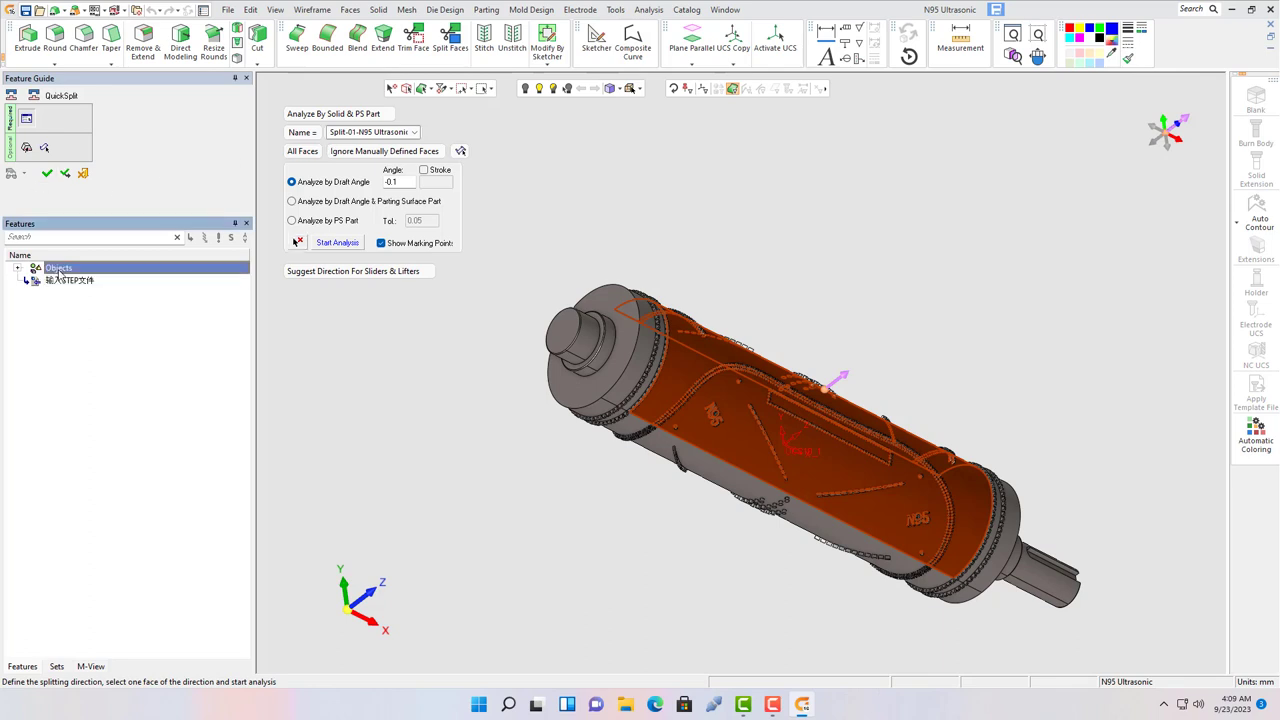
{"action": "left_click", "coordinate": [17, 268]}
{"action": "left_click", "coordinate": [58, 281]}
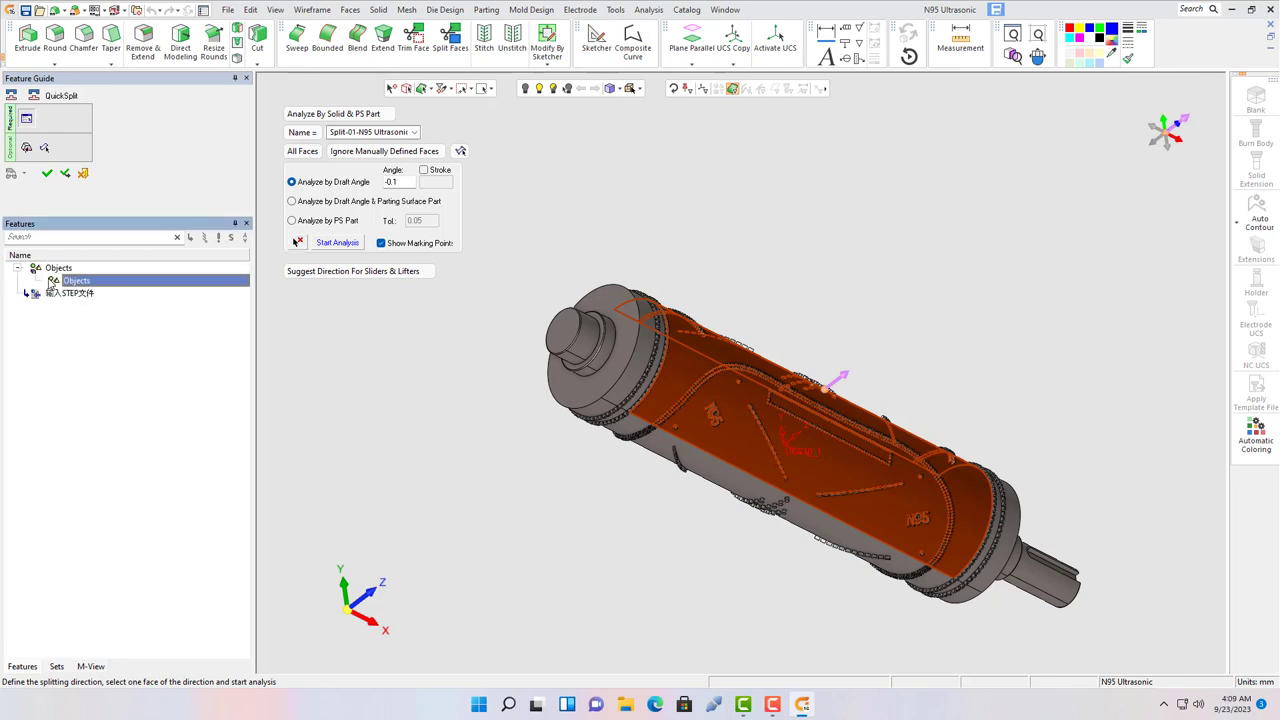
Step: Clear the selected faces, pick the cylindrical face as split direction, and start UCS Copy
{"action": "left_click", "coordinate": [317, 246]}
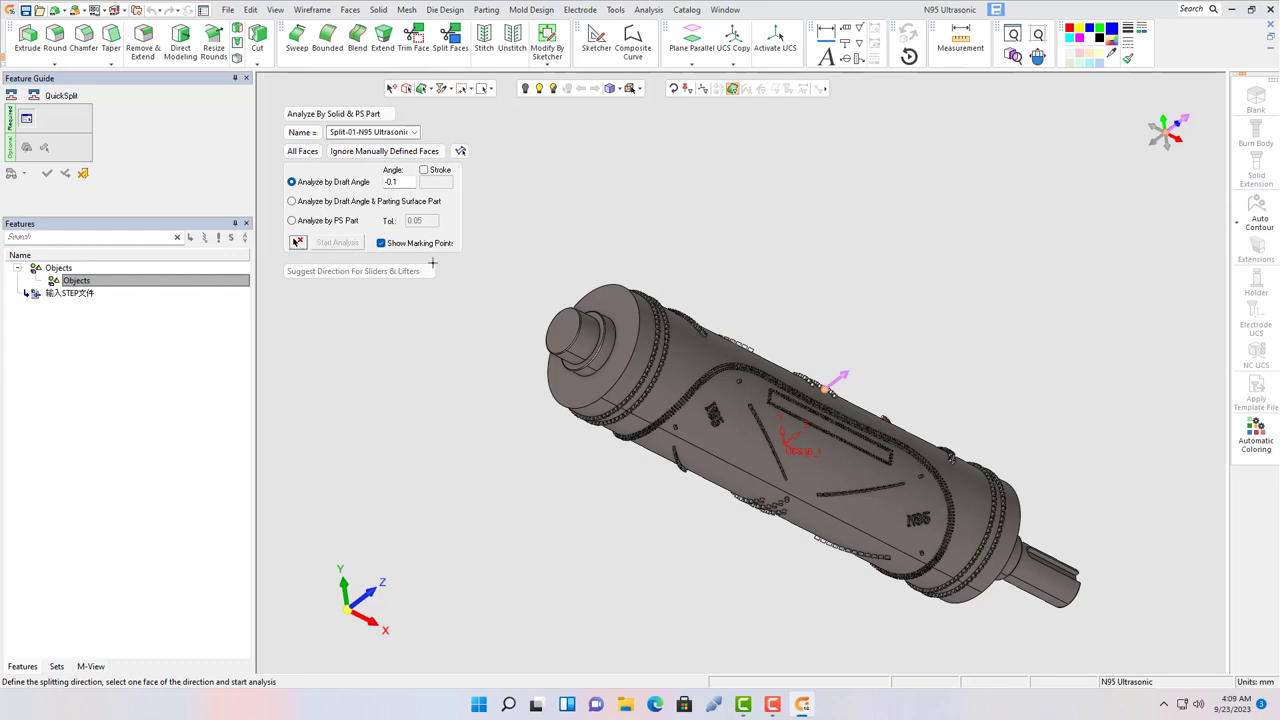
{"action": "left_click_drag", "start_coordinate": [350, 605], "coordinate": [266, 590]}
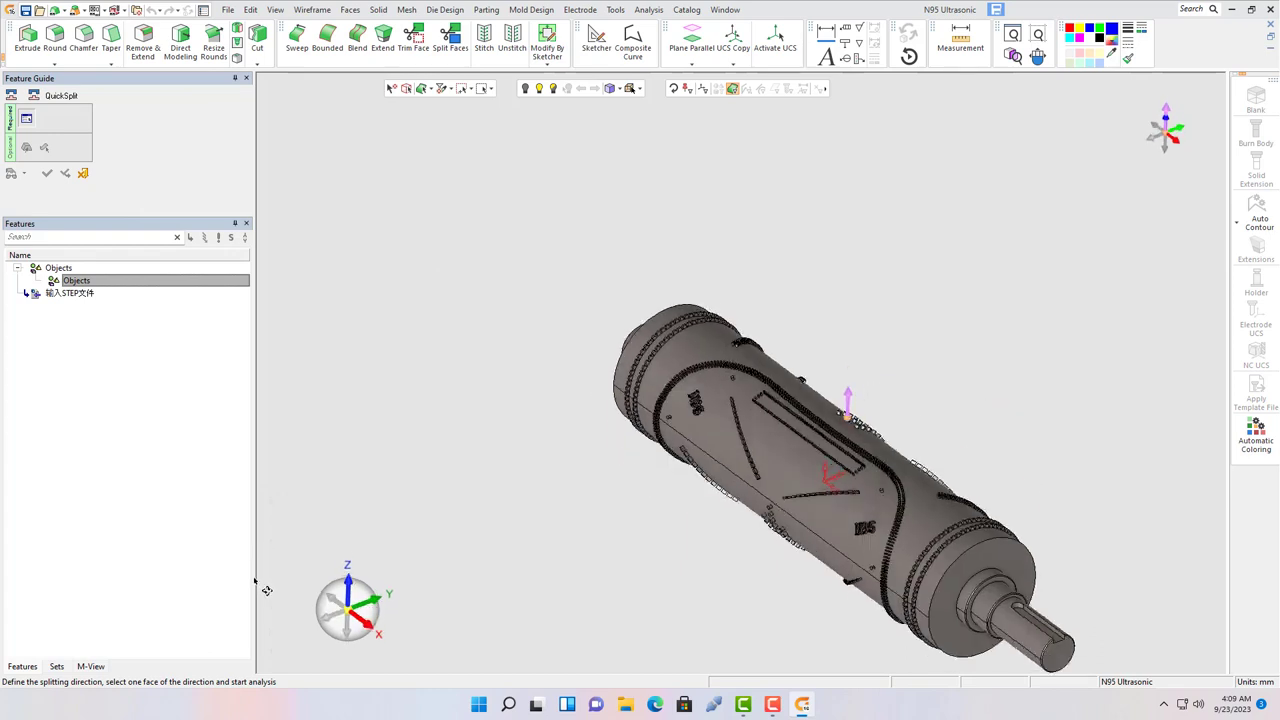
{"action": "left_click", "coordinate": [843, 403]}
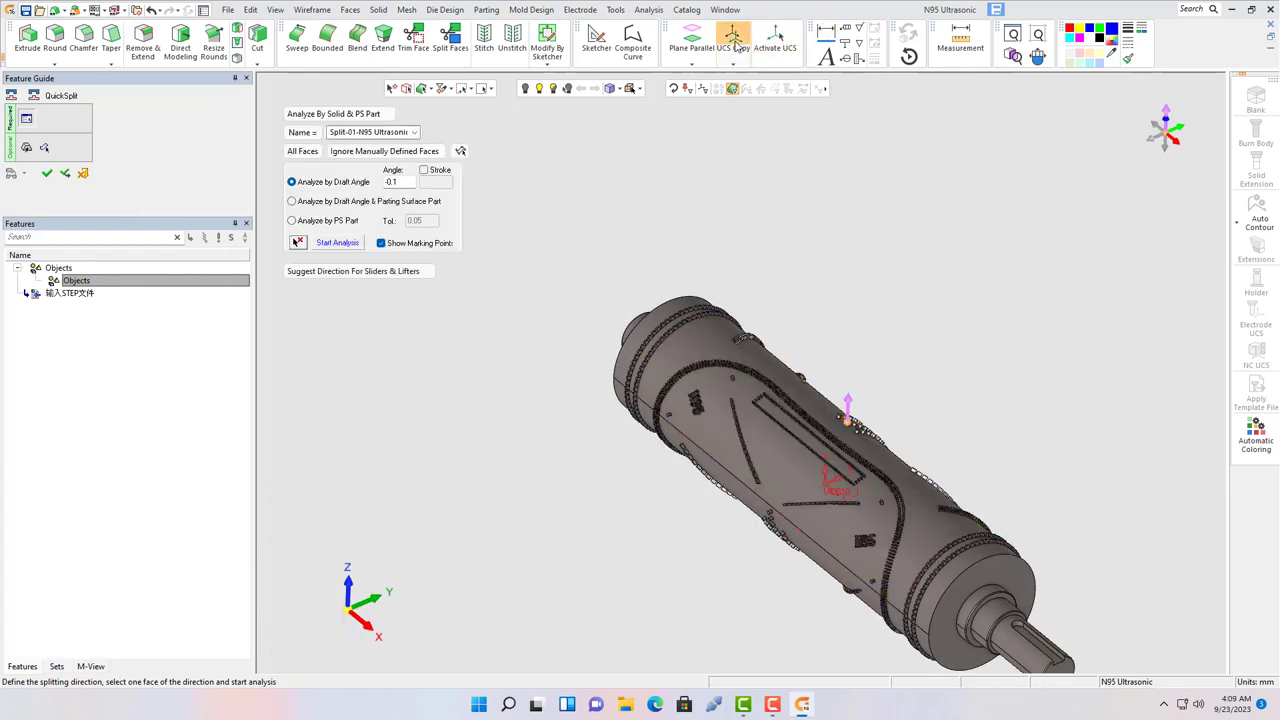
{"action": "left_click", "coordinate": [734, 40]}
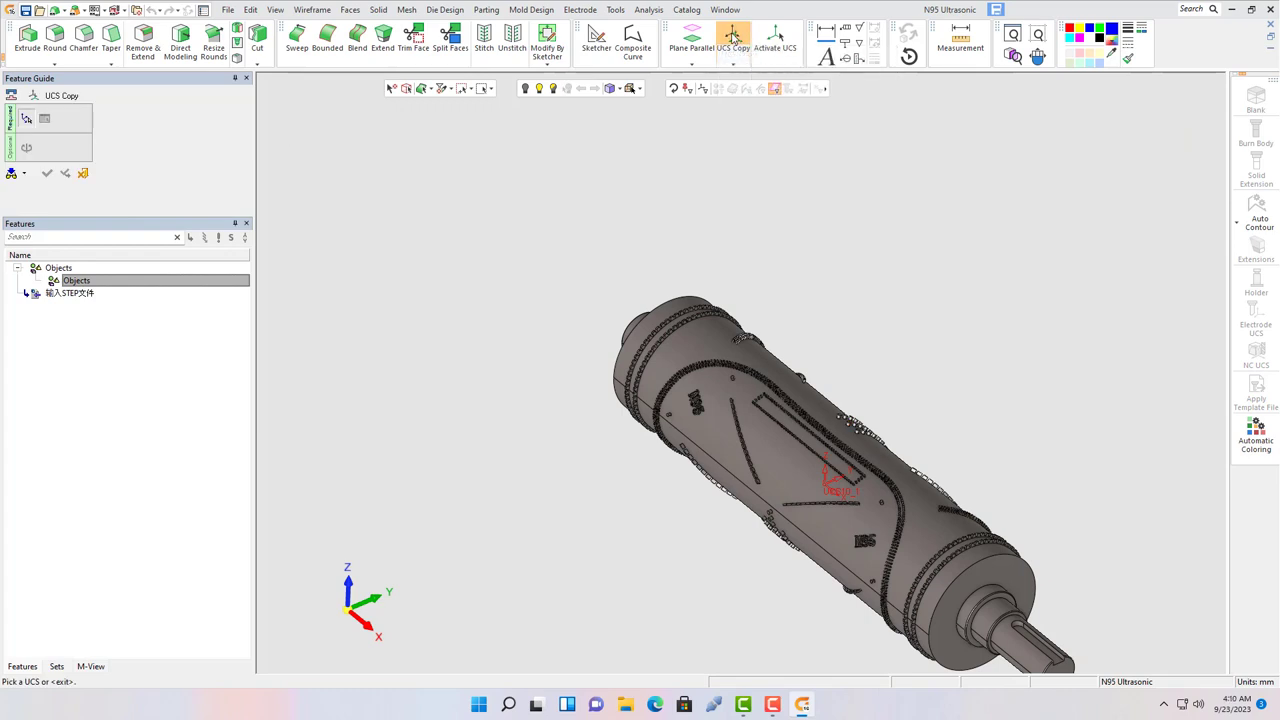
Step: Try UCS activation and Bounded Surface, then start a new Sketcher sketch
{"action": "left_click", "coordinate": [770, 40]}
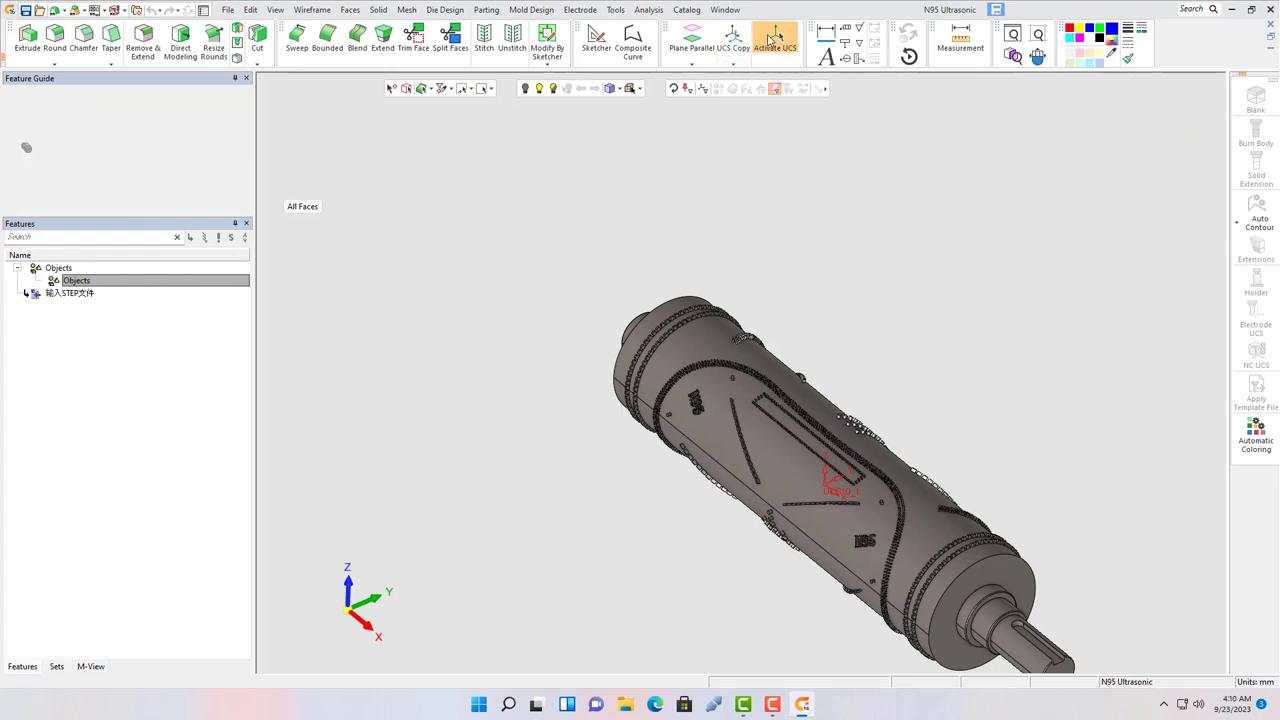
{"action": "left_click", "coordinate": [330, 45]}
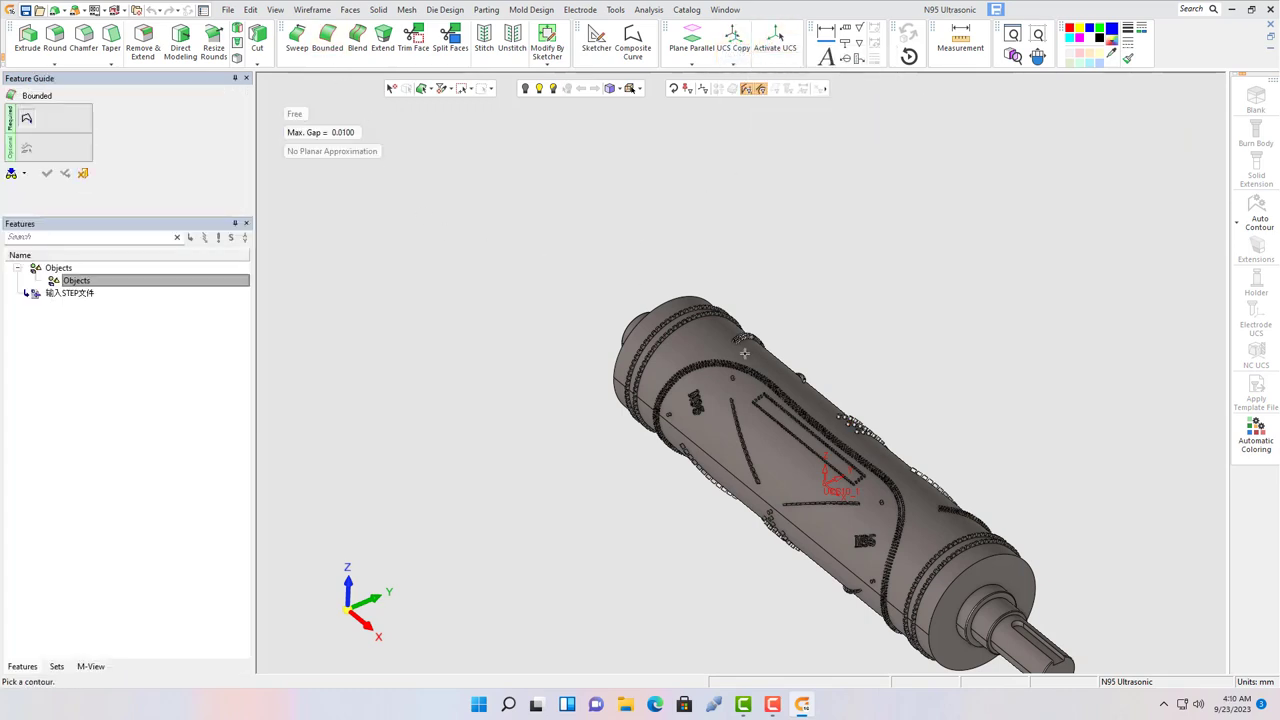
{"action": "left_click", "coordinate": [593, 52]}
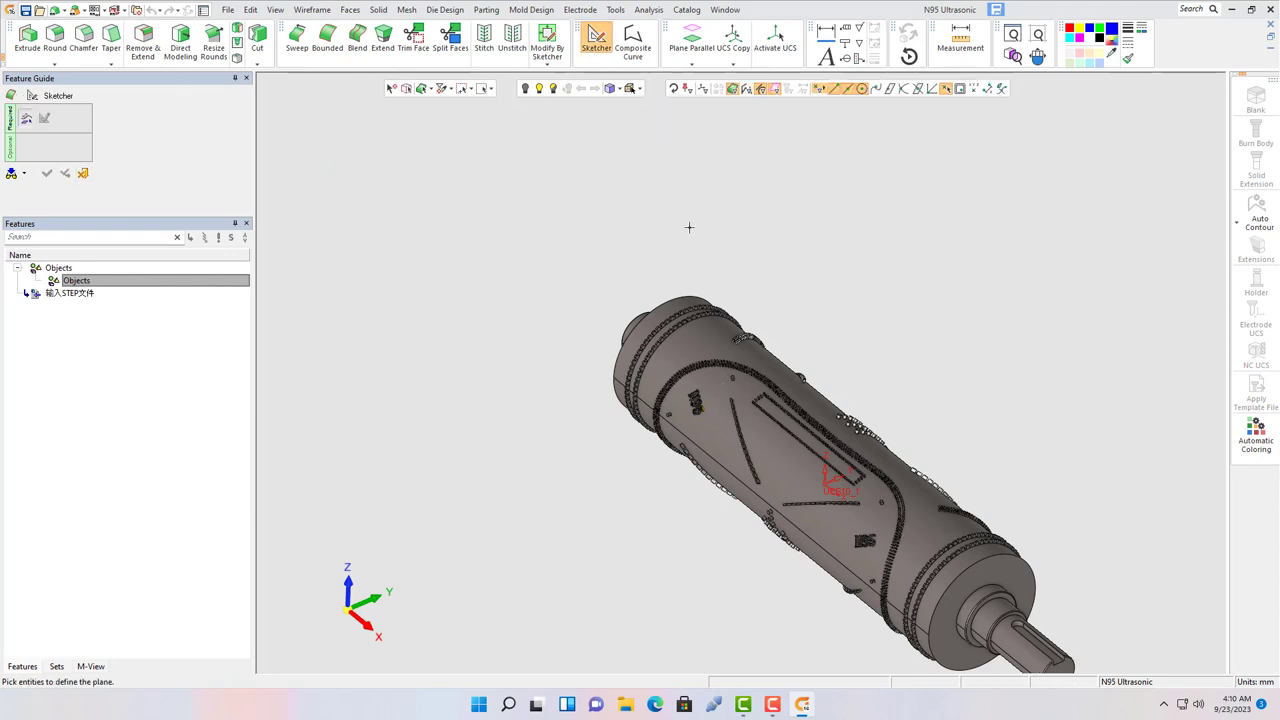
{"action": "left_click", "coordinate": [615, 11]}
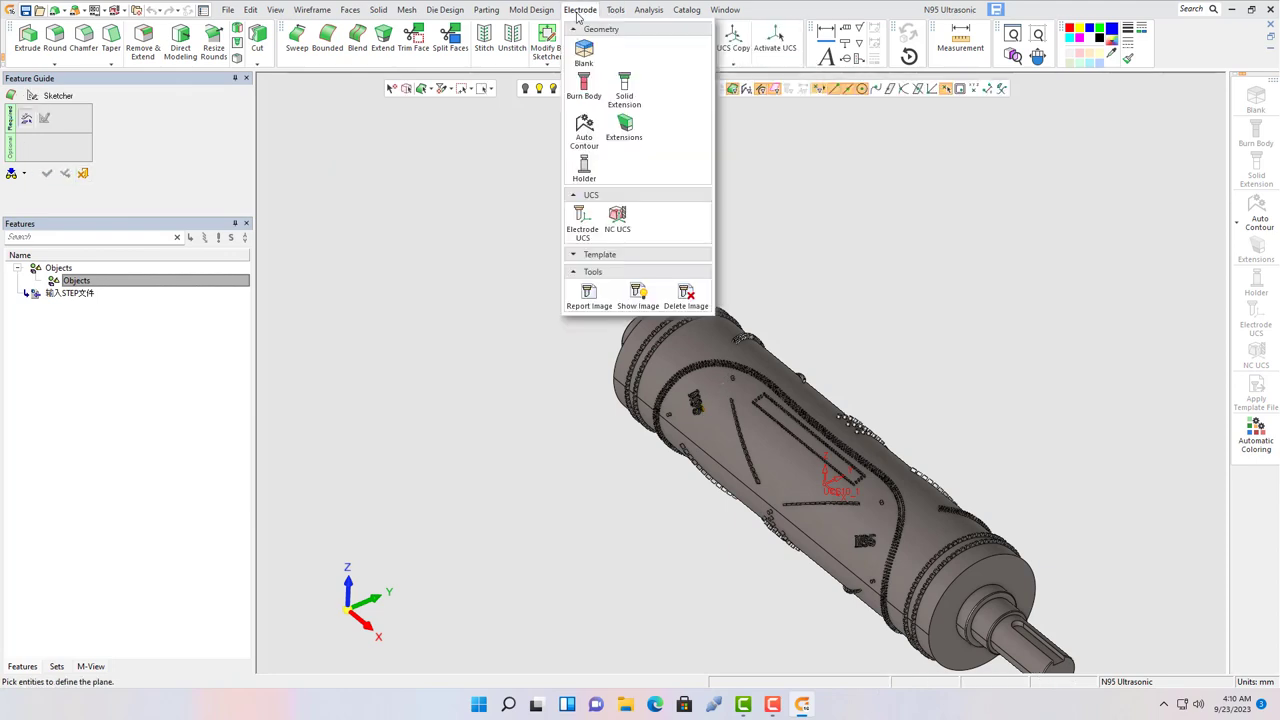
{"action": "mouse_move", "coordinate": [580, 10]}
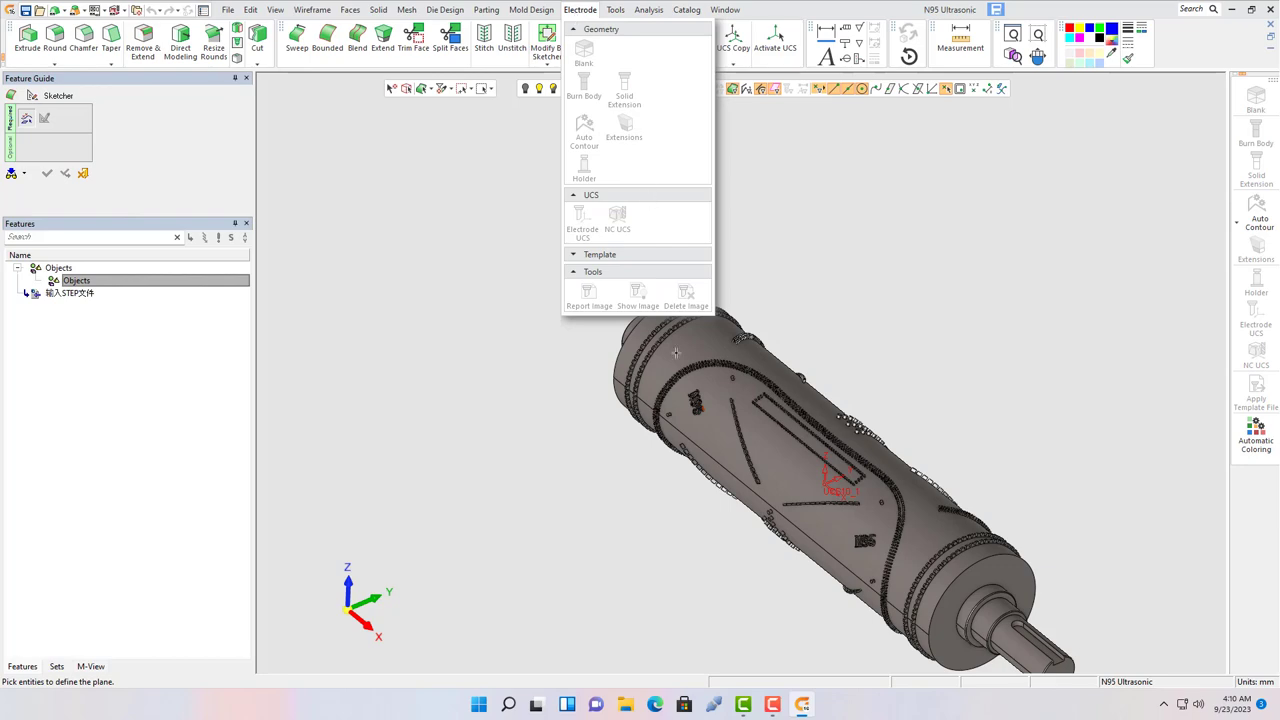
{"action": "left_click", "coordinate": [676, 352]}
Step: Stand the roller upright, use its shaft end face as sketch plane, and open Mold Design Setup
{"action": "mouse_move", "coordinate": [350, 600]}
{"action": "left_mouse_down"}
{"action": "mouse_move", "coordinate": [296, 556]}
{"action": "mouse_move", "coordinate": [340, 528]}
{"action": "left_mouse_up"}
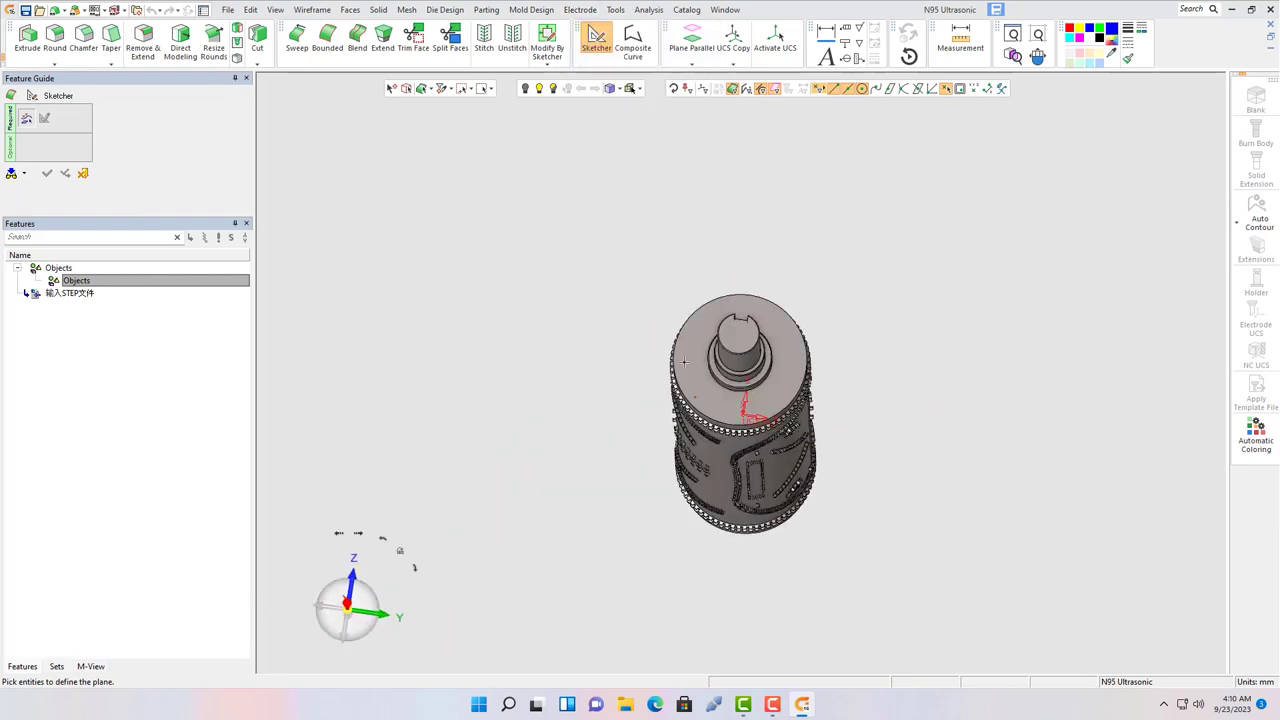
{"action": "left_click", "coordinate": [738, 332]}
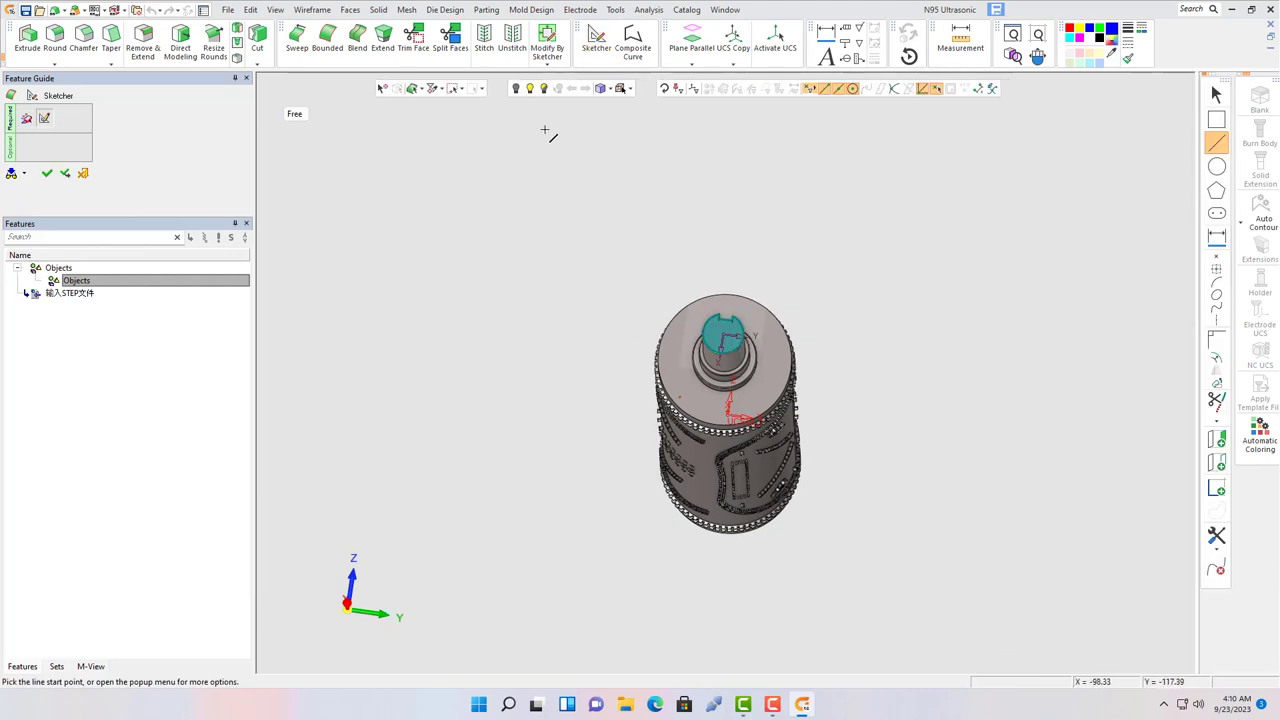
{"action": "left_click", "coordinate": [520, 12]}
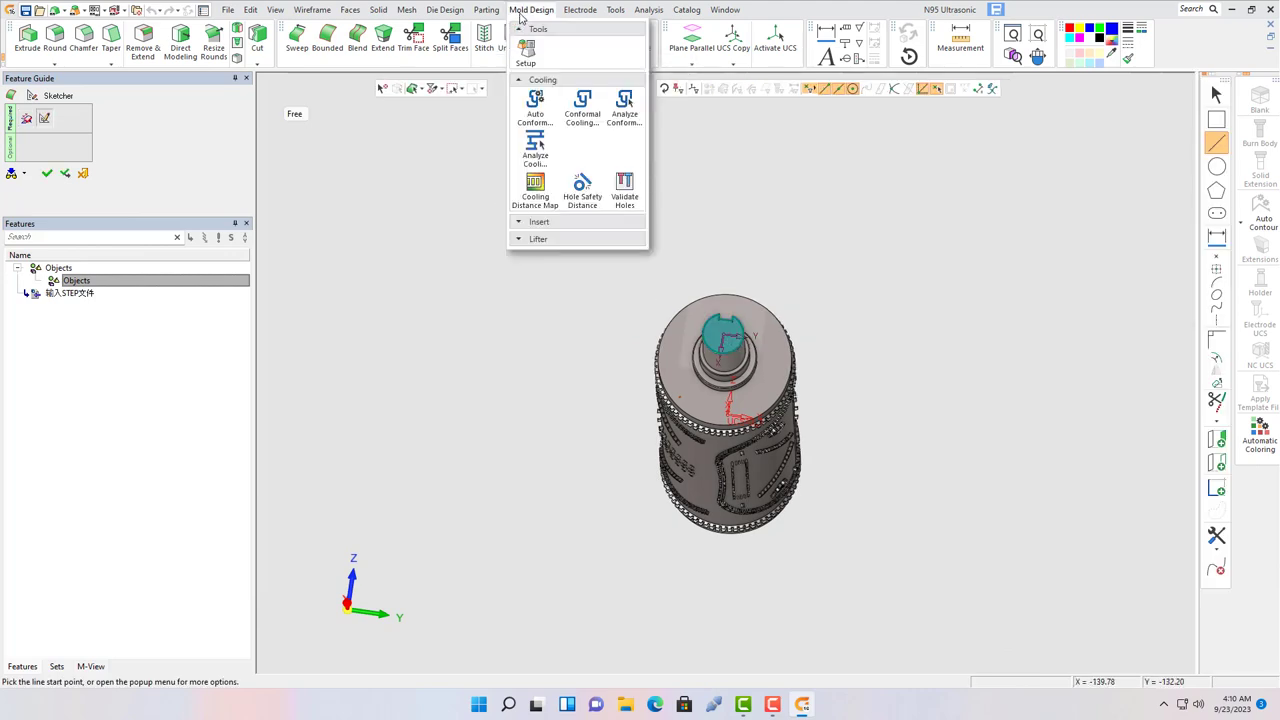
{"action": "left_click", "coordinate": [530, 66]}
Step: Apply a new setup group with HSLA 340 HDGI material under Strip Layout
{"action": "left_click", "coordinate": [540, 80]}
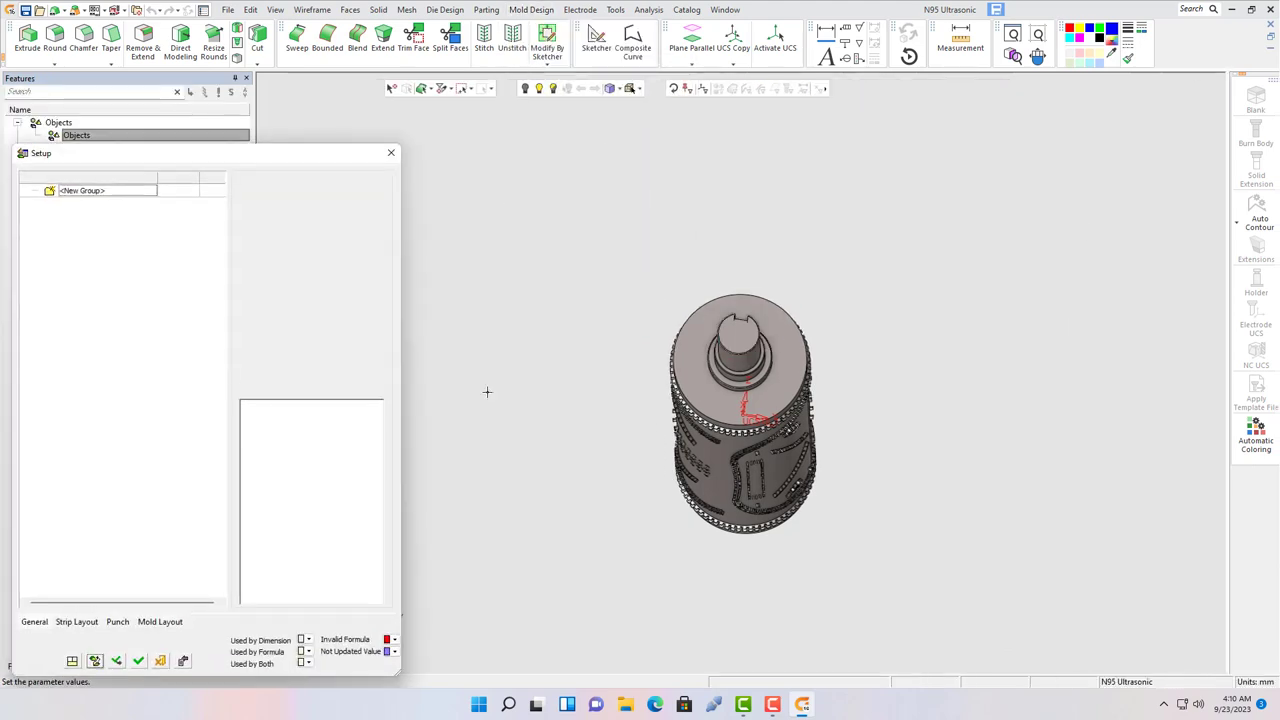
{"action": "left_click", "coordinate": [95, 197]}
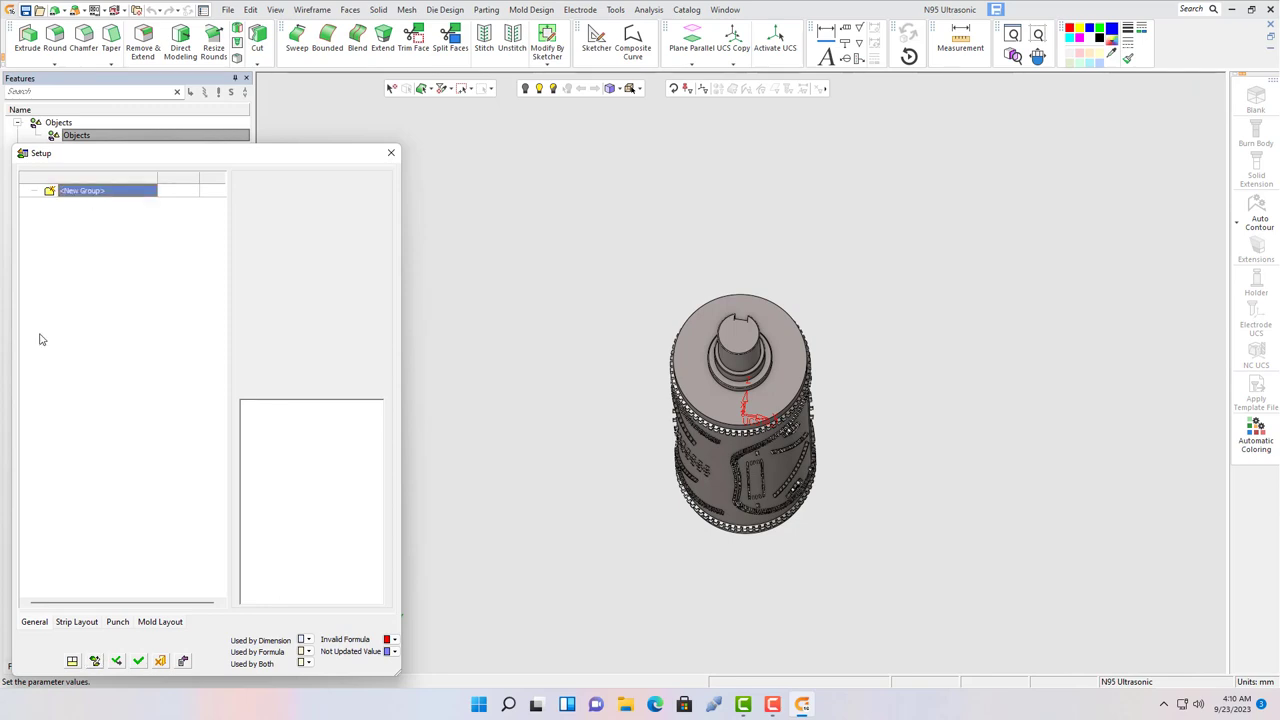
{"action": "left_click", "coordinate": [60, 626]}
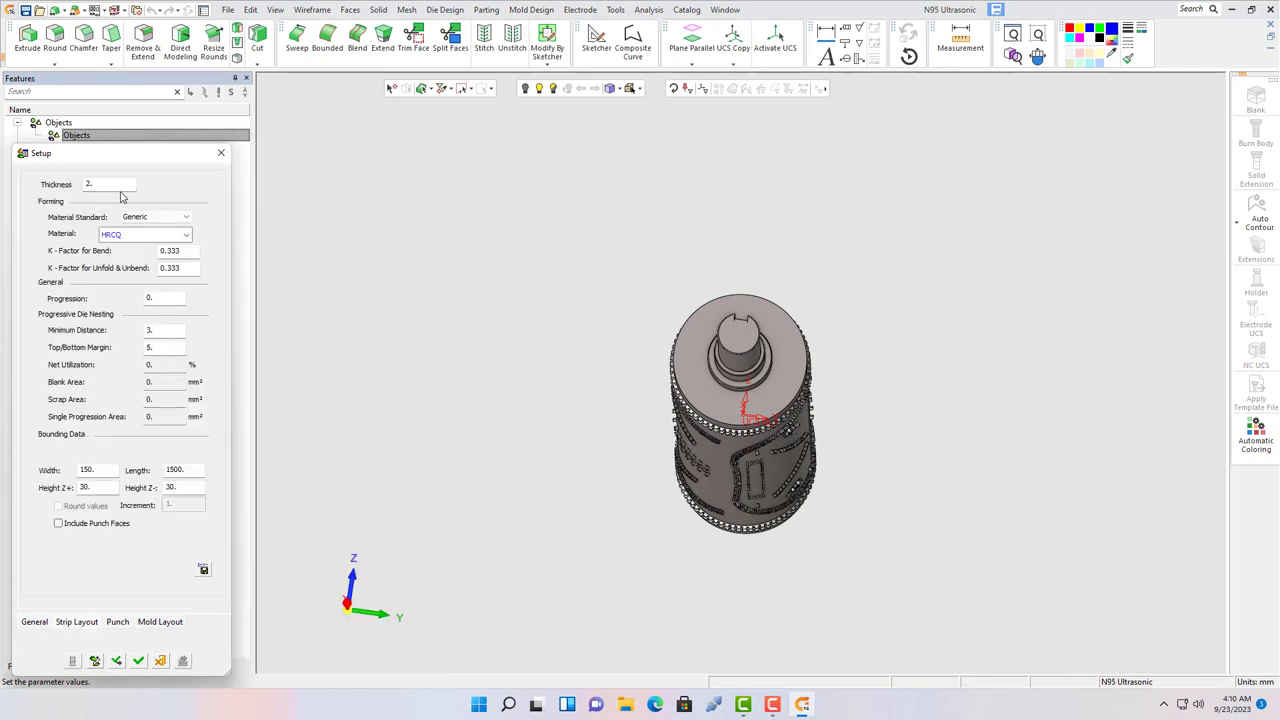
{"action": "left_click", "coordinate": [143, 238]}
{"action": "left_click", "coordinate": [129, 405]}
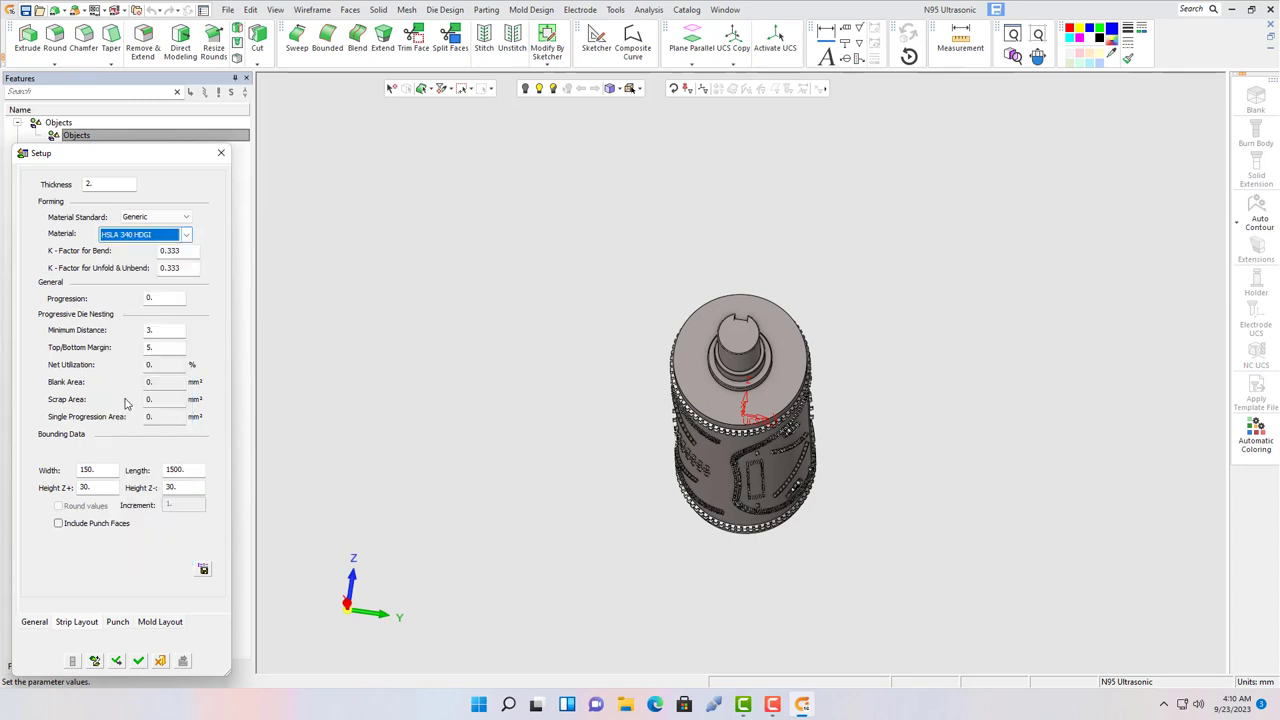
{"action": "left_click", "coordinate": [138, 660]}
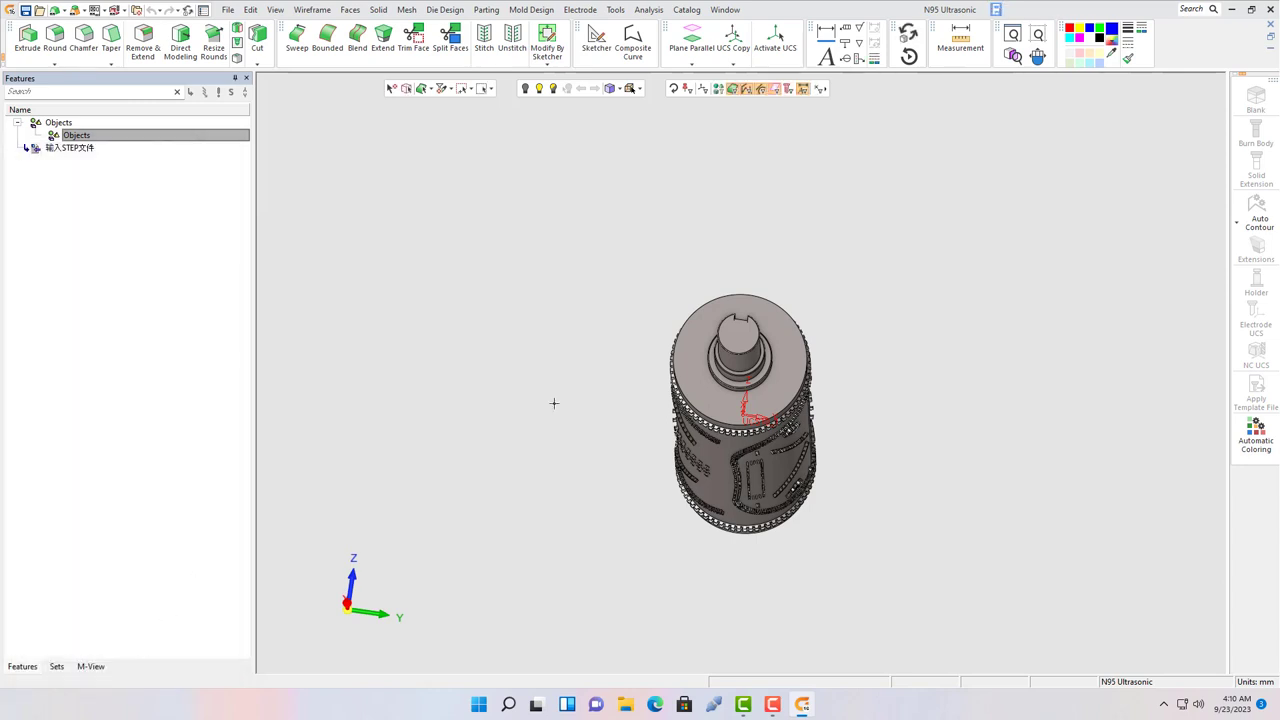
Step: Trial Parting New Direction with draft-angle analysis, Direct Modeling, and Wireframe Trim on the boss circle
{"action": "left_click", "coordinate": [755, 408]}
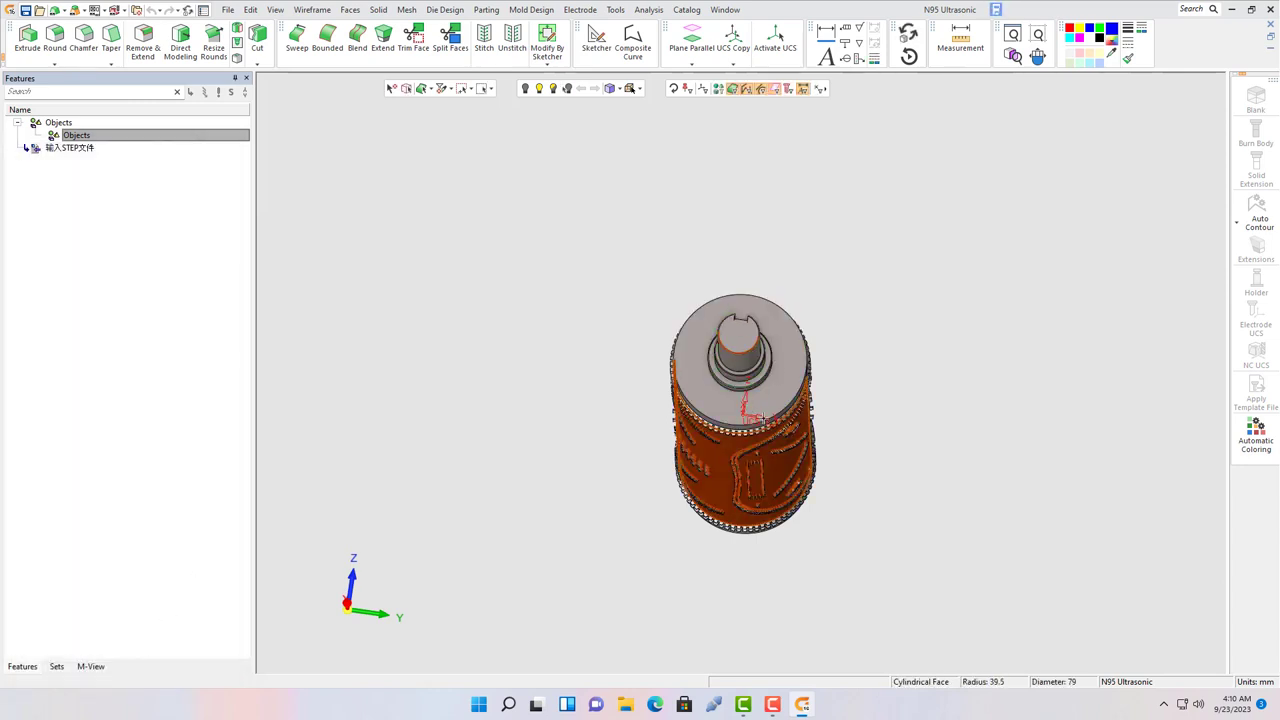
{"action": "left_click", "coordinate": [615, 9]}
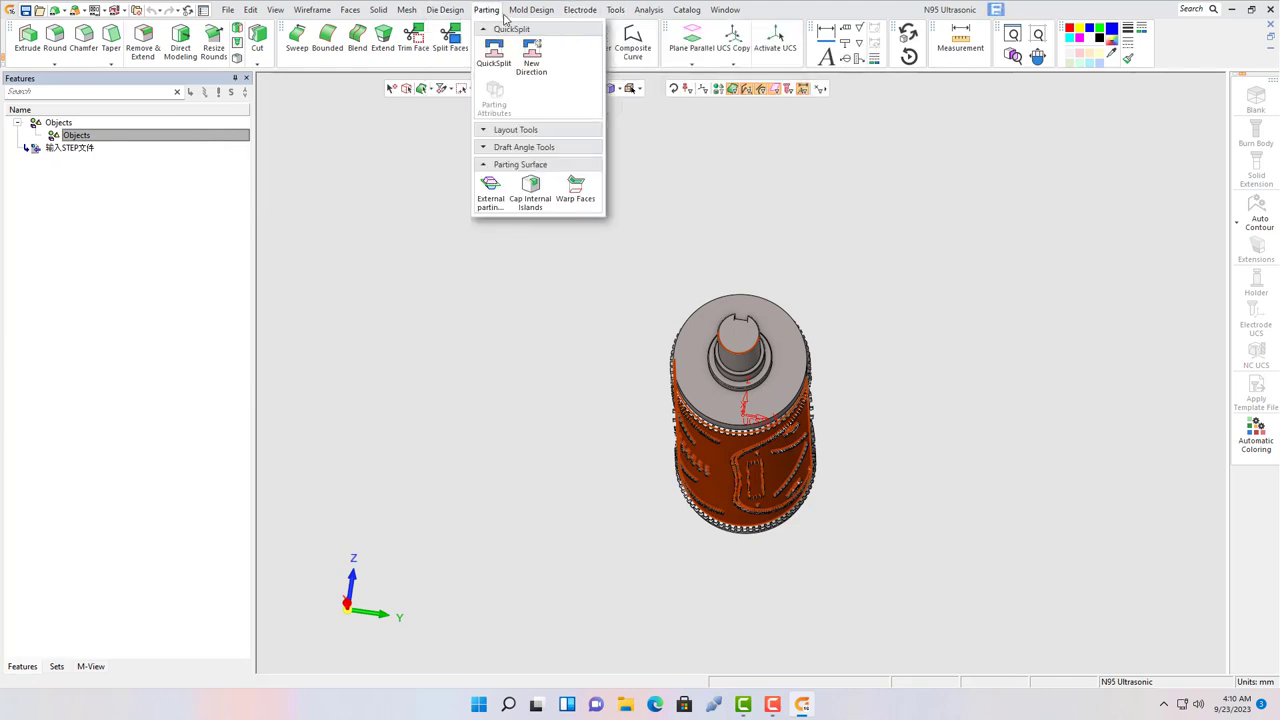
{"action": "left_click", "coordinate": [531, 58]}
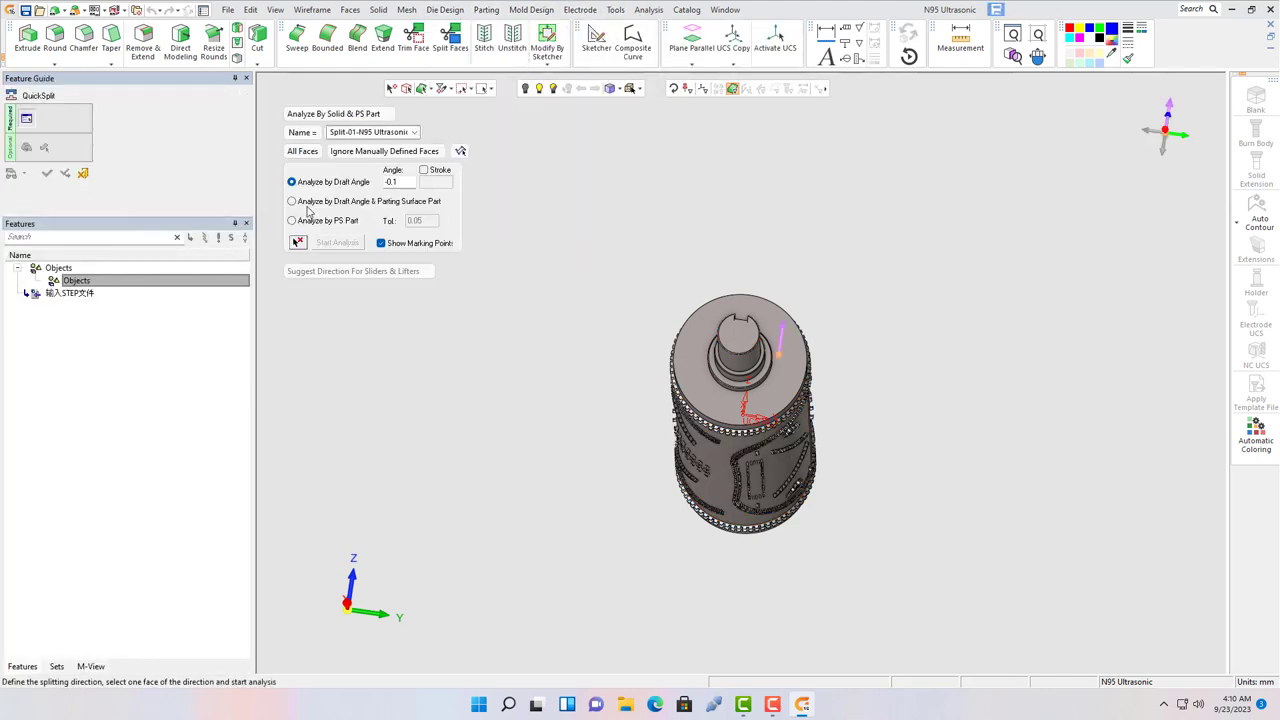
{"action": "left_click", "coordinate": [310, 203]}
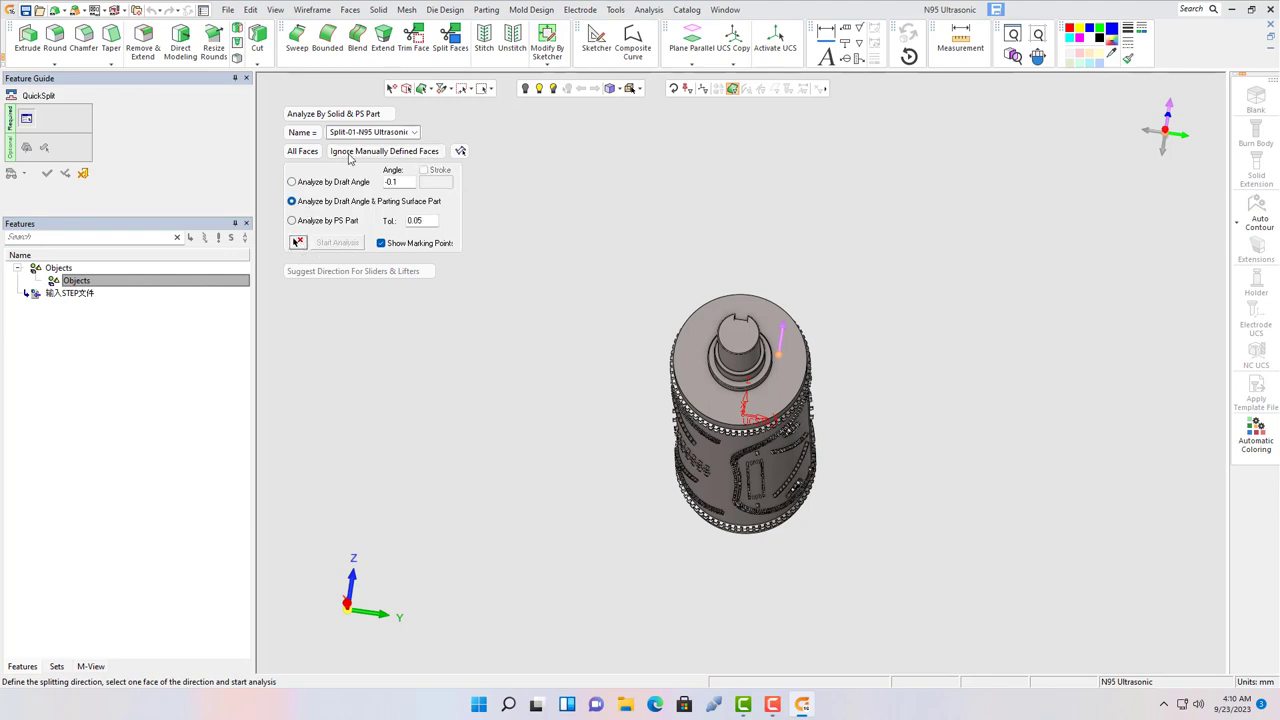
{"action": "left_click", "coordinate": [181, 58]}
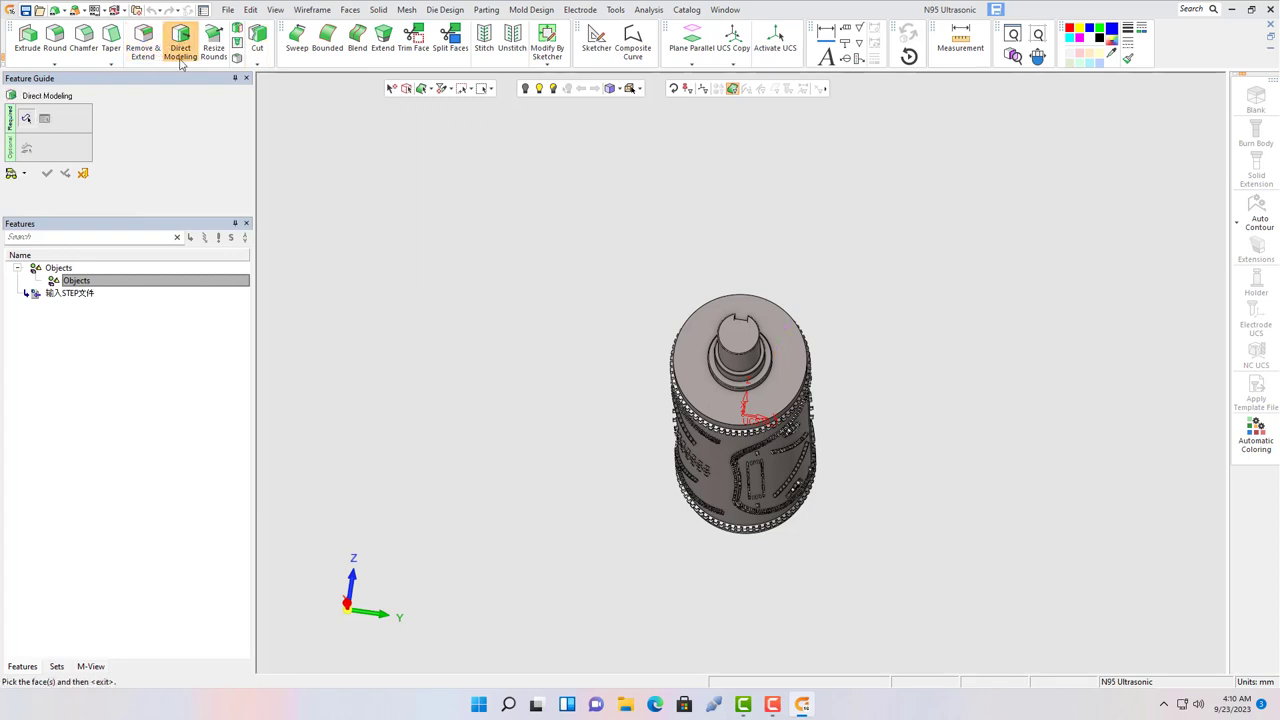
{"action": "left_click", "coordinate": [312, 9]}
{"action": "left_click", "coordinate": [311, 161]}
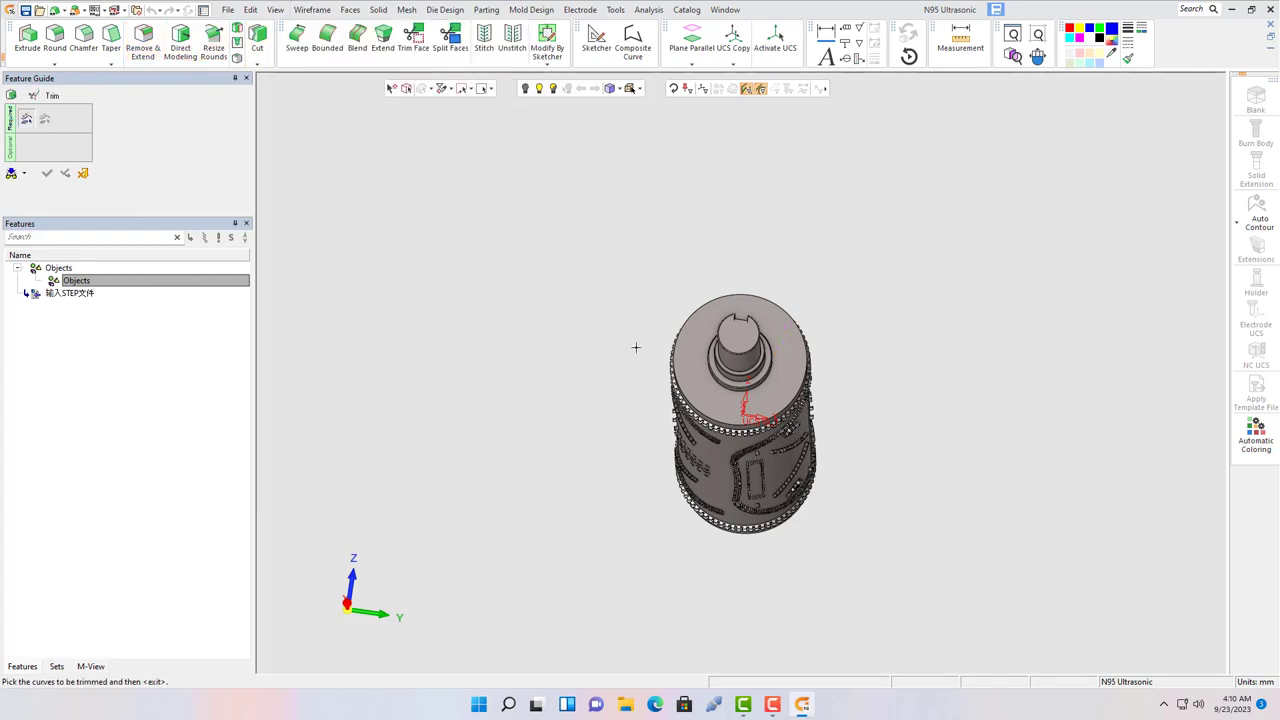
{"action": "left_click", "coordinate": [742, 313]}
Step: Exit Cimatron, declining both save prompts
{"action": "left_click", "coordinate": [1271, 10]}
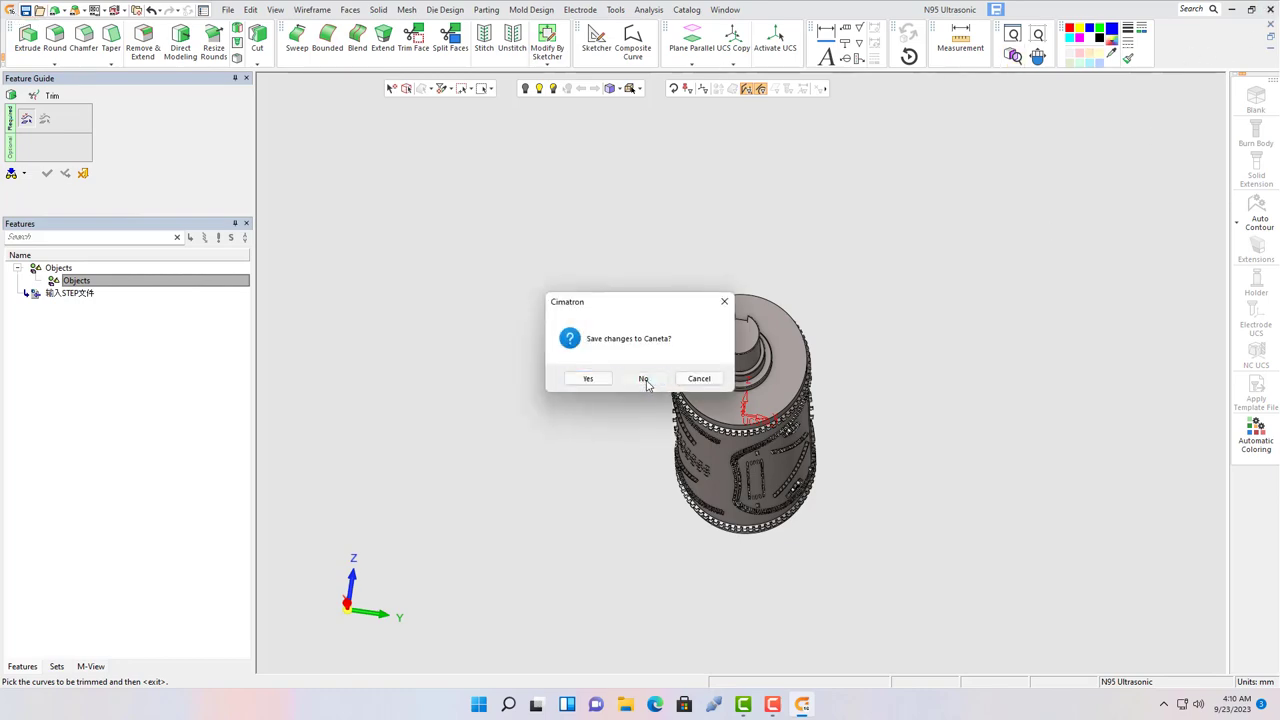
{"action": "left_click", "coordinate": [643, 378]}
{"action": "left_click", "coordinate": [645, 378]}
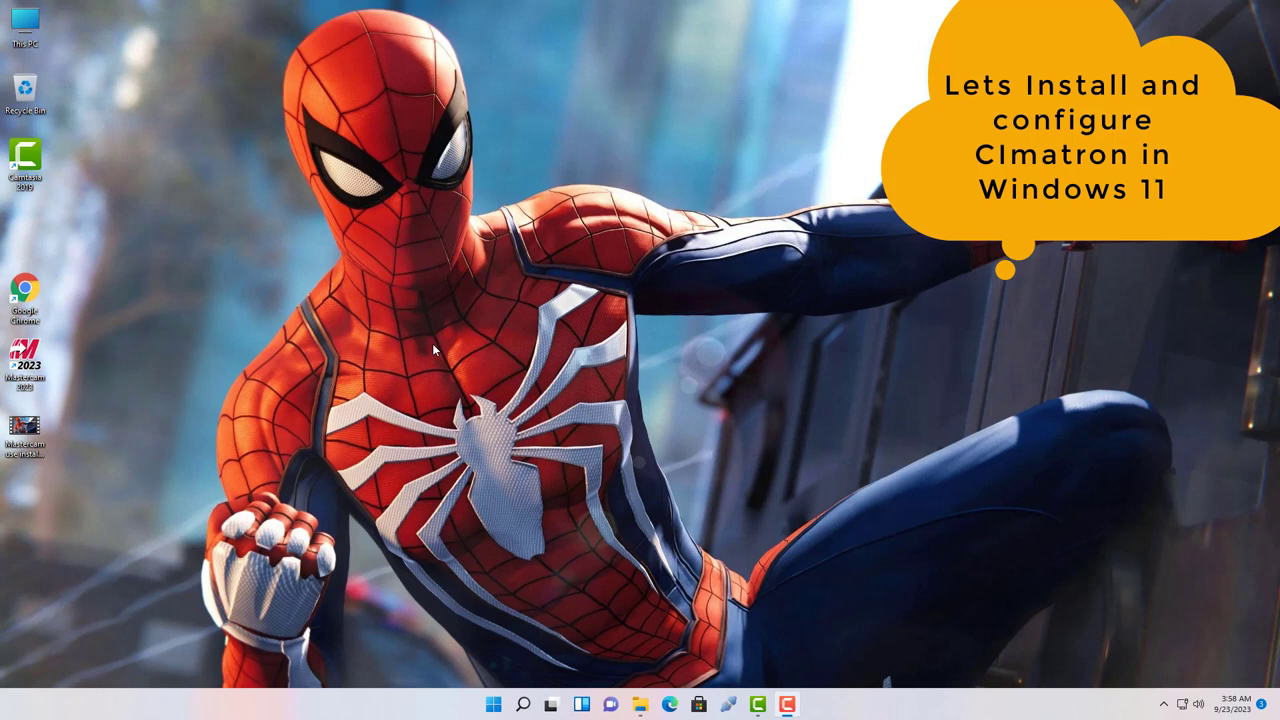
Step: Run the setup file in Setup\Cimatron\Disk1 as administrator
{"action": "left_click", "coordinate": [640, 704]}
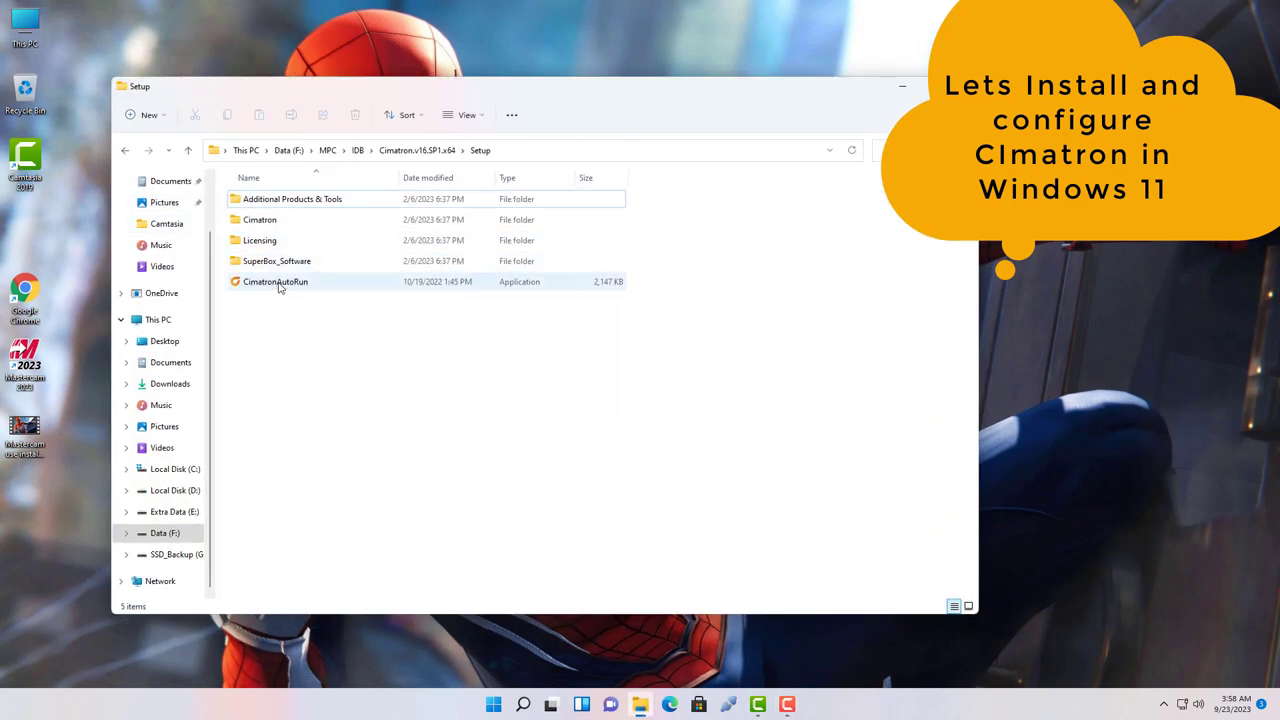
{"action": "double_click", "coordinate": [262, 221]}
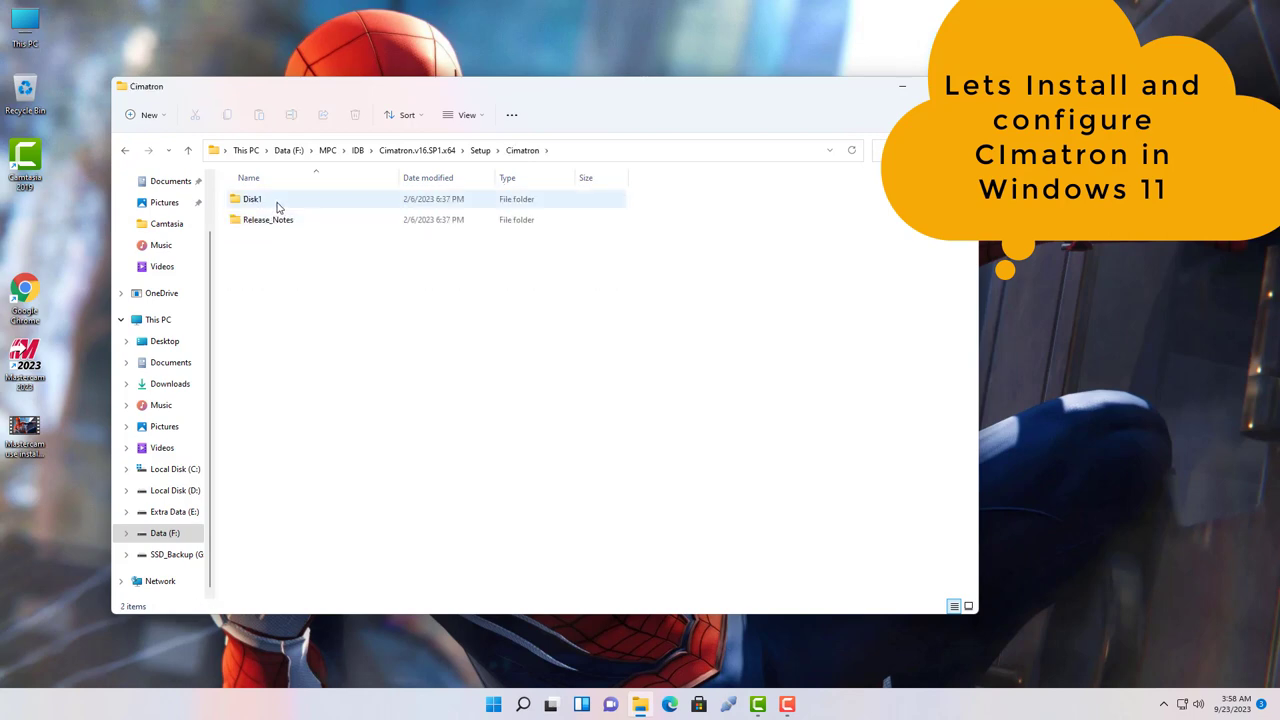
{"action": "double_click", "coordinate": [277, 204]}
{"action": "left_click", "coordinate": [279, 205]}
{"action": "right_click", "coordinate": [279, 205]}
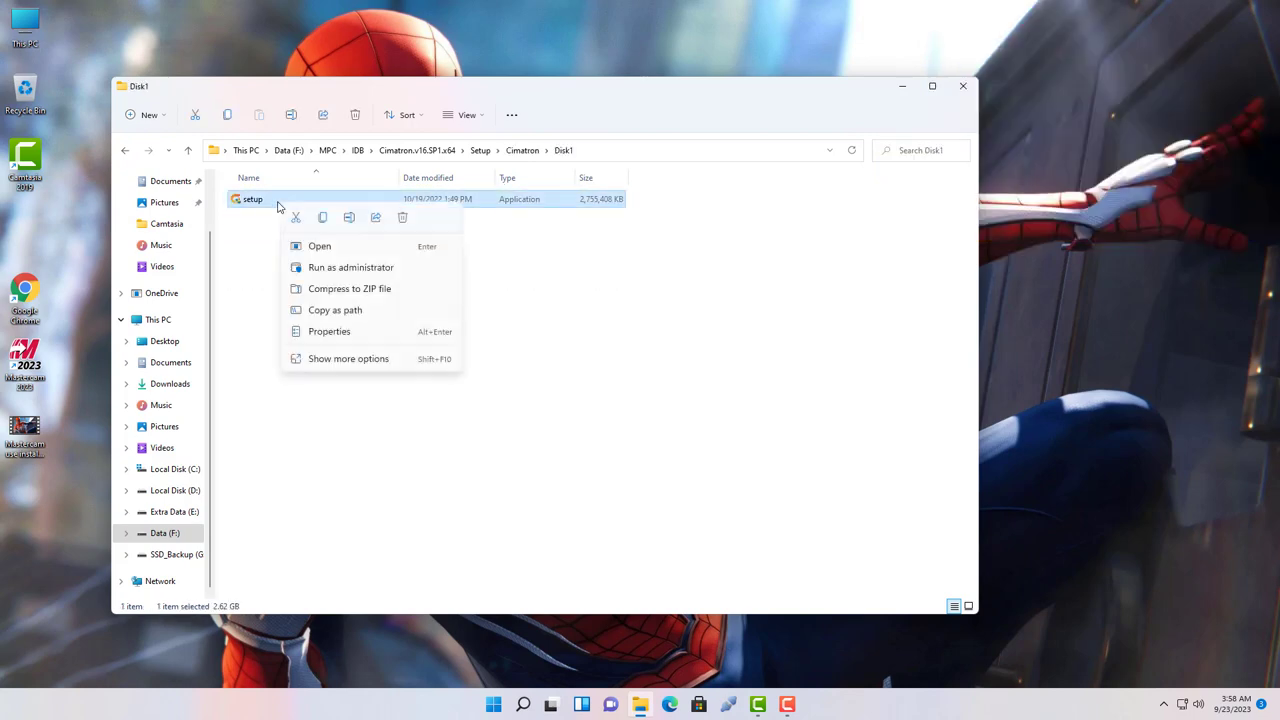
{"action": "left_click", "coordinate": [334, 262]}
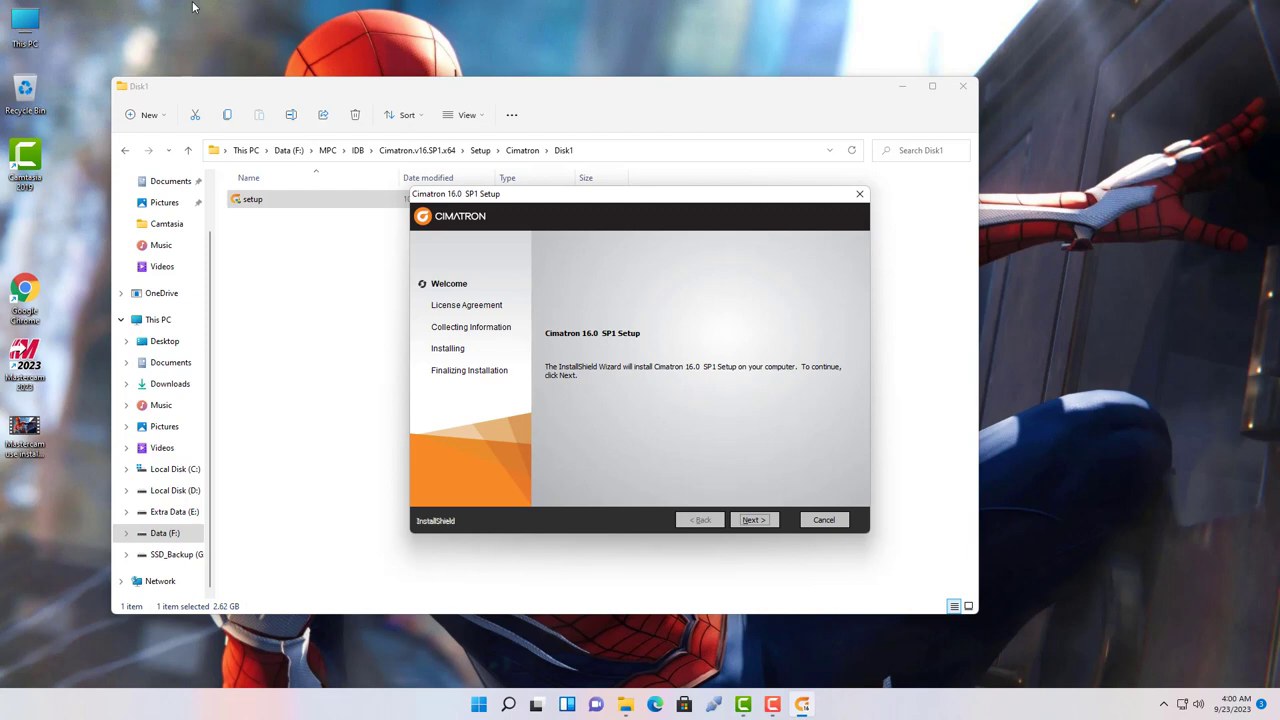
Step: Accept the license, install Cimatron 16.0 SP1, and finish the wizard
{"action": "left_click", "coordinate": [902, 86]}
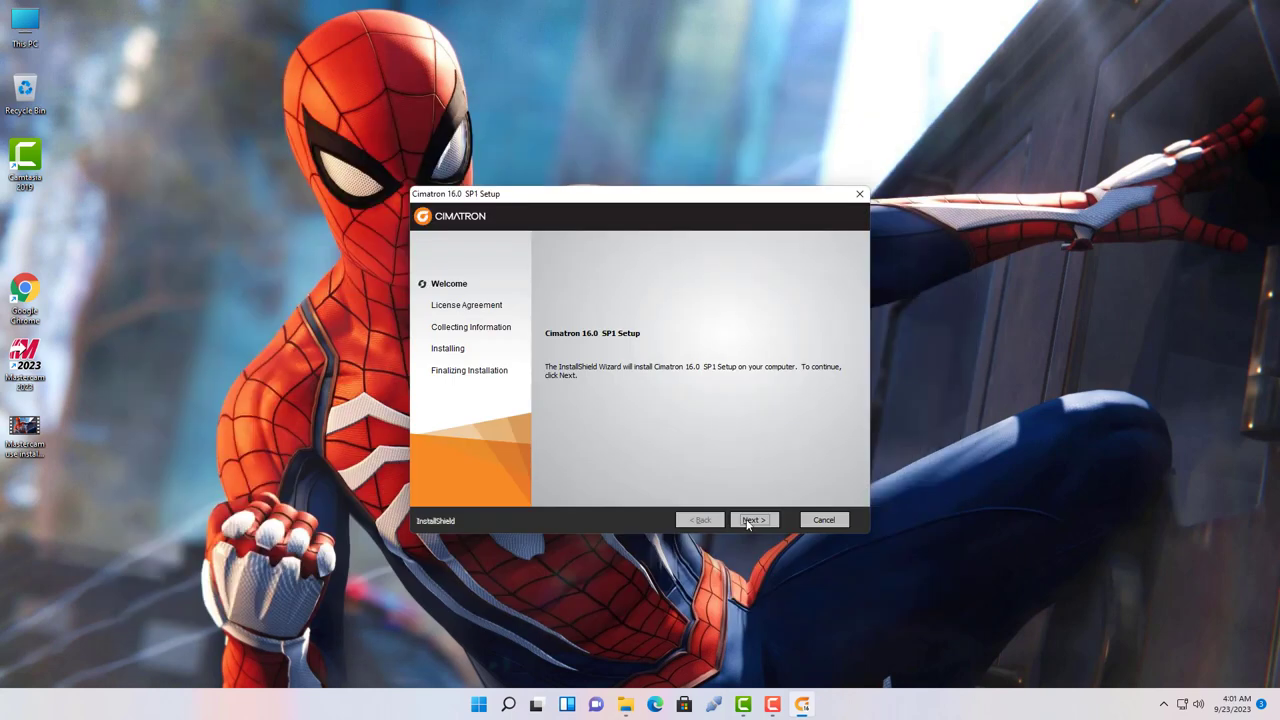
{"action": "left_click", "coordinate": [753, 520]}
{"action": "left_click", "coordinate": [553, 460]}
{"action": "left_click", "coordinate": [753, 520]}
{"action": "left_click", "coordinate": [753, 520]}
{"action": "left_click", "coordinate": [765, 521]}
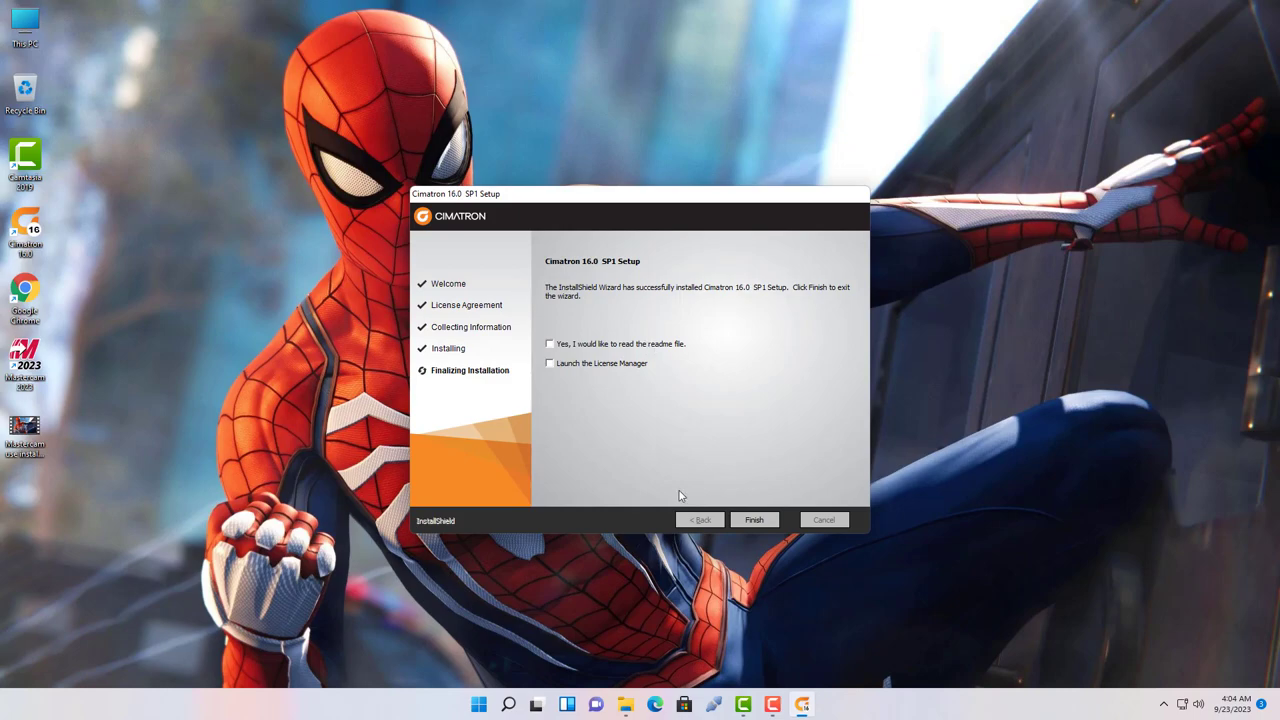
{"action": "left_click", "coordinate": [758, 522]}
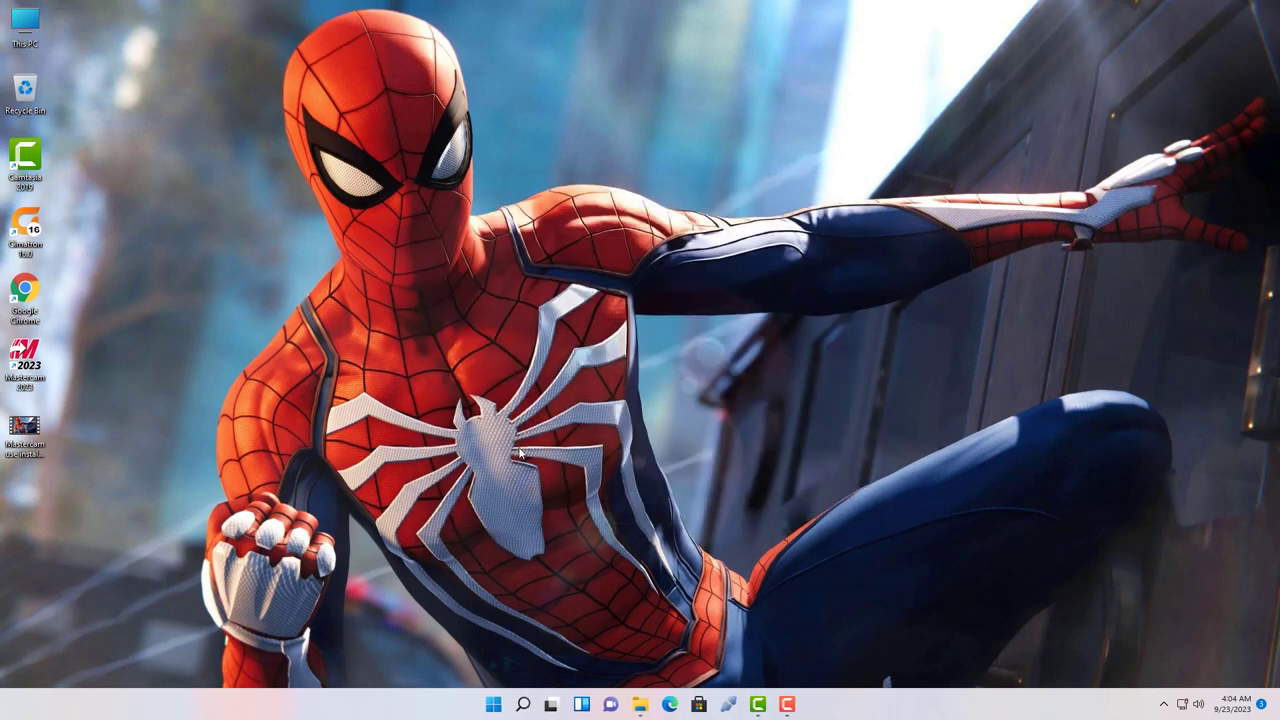